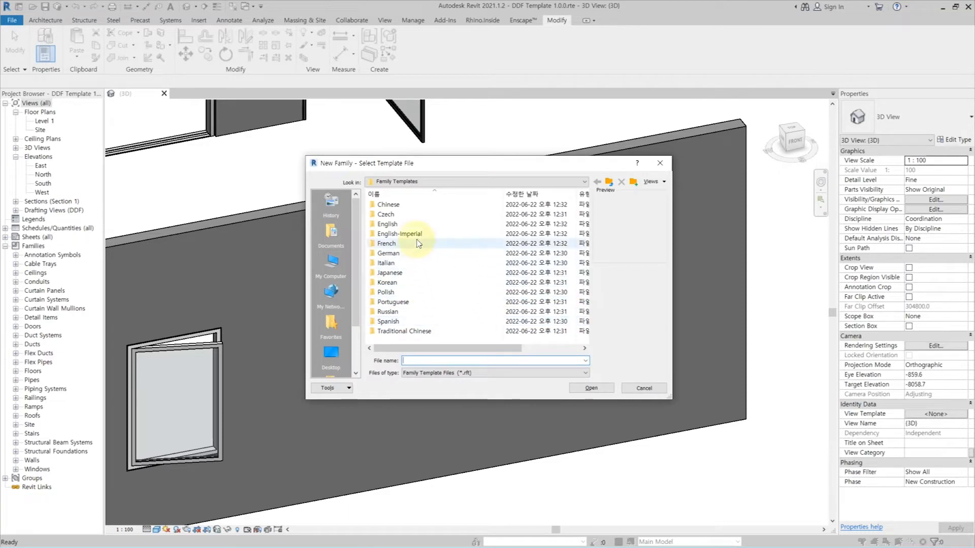
Create a new family from the English Metric Generic Model template and set its category to Windows.
{"action": "double_click", "coordinate": [426, 224]}
{"action": "scroll", "coordinate": [461, 295], "scroll_direction": "down", "scroll_amount": 10}
{"action": "scroll", "coordinate": [461, 294], "scroll_direction": "up", "scroll_amount": 3}
{"action": "left_click", "coordinate": [465, 282]}
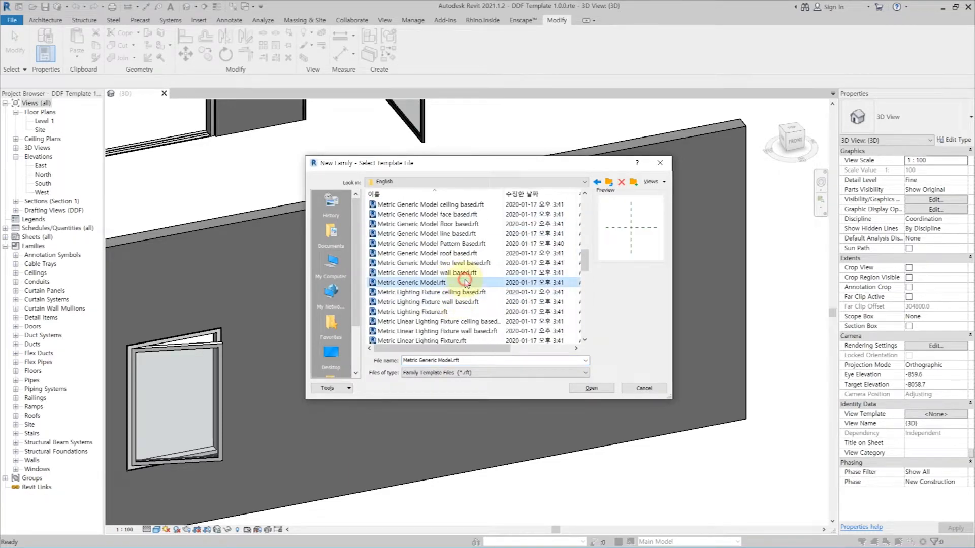
{"action": "double_click", "coordinate": [464, 282]}
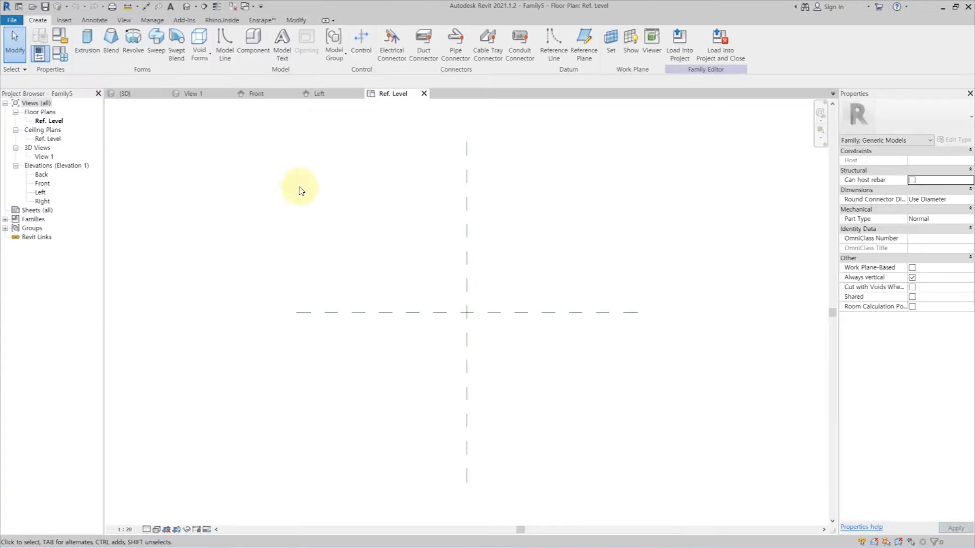
{"action": "left_click", "coordinate": [60, 36]}
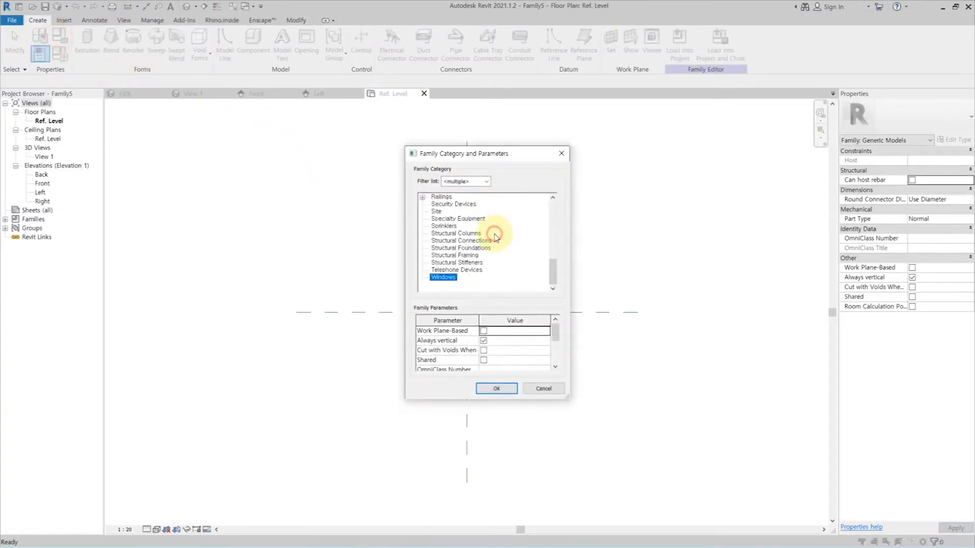
{"action": "left_click", "coordinate": [497, 386]}
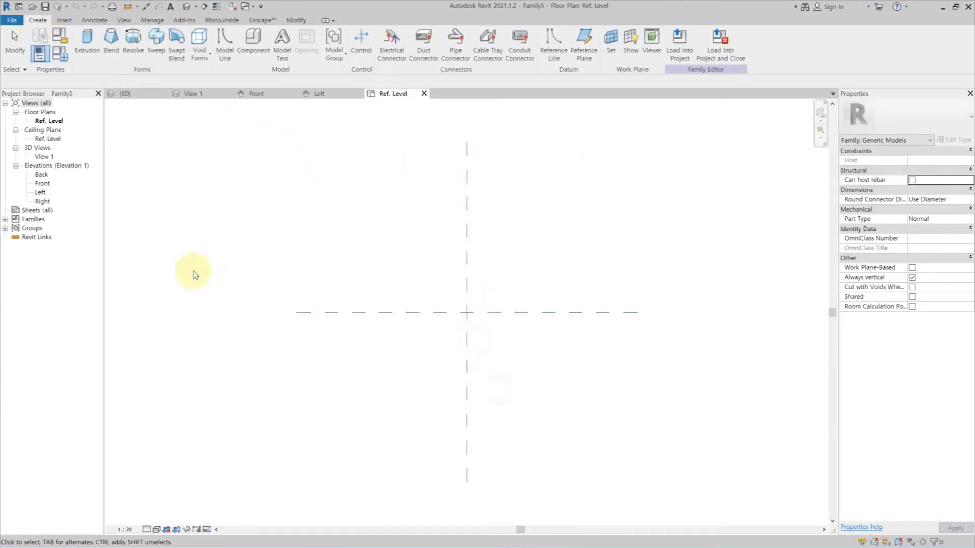
In the Front elevation, draw vertical reference planes on both sides of the centre plane and a horizontal one above Ref. Level.
{"action": "double_click", "coordinate": [42, 184]}
{"action": "left_click", "coordinate": [591, 54]}
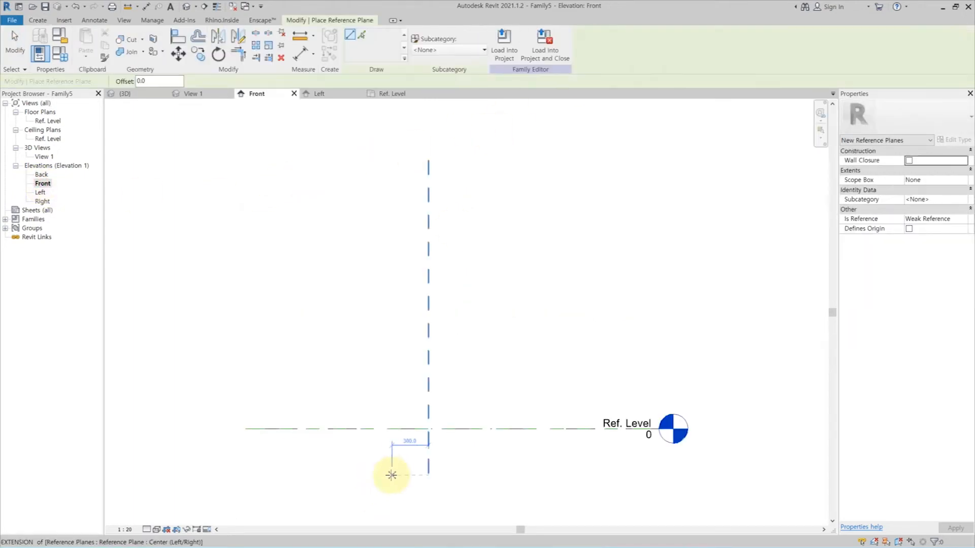
{"action": "left_click", "coordinate": [370, 475]}
{"action": "left_click", "coordinate": [370, 219]}
{"action": "left_click", "coordinate": [489, 475]}
{"action": "left_click", "coordinate": [481, 220]}
{"action": "left_click", "coordinate": [316, 254]}
{"action": "left_click", "coordinate": [543, 255]}
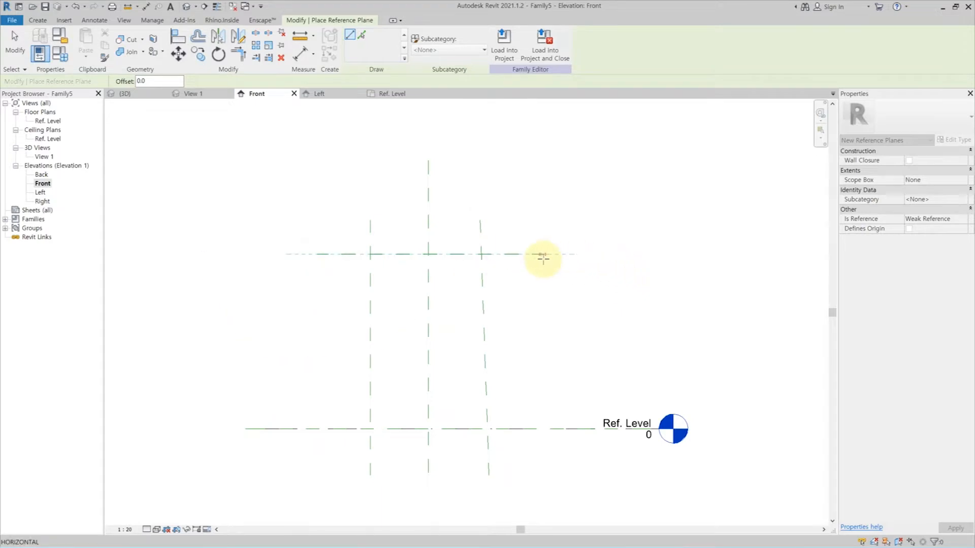
Delete the slanted right reference plane and mirror the left one about the centre plane in its place.
{"action": "key", "text": "Escape"}
{"action": "key", "text": "Escape"}
{"action": "left_click", "coordinate": [484, 289]}
{"action": "key", "text": "Delete"}
{"action": "left_click", "coordinate": [370, 288]}
{"action": "key", "text": "m"}
{"action": "key", "text": "m"}
{"action": "left_click", "coordinate": [428, 285]}
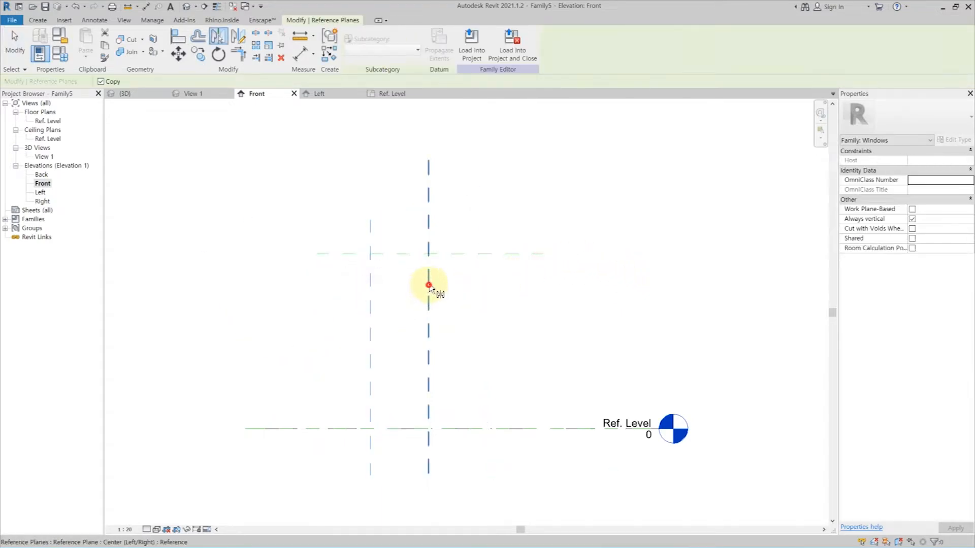
Dimension the left, centre and right vertical reference planes and set the spacing to equal.
{"action": "key", "text": "d"}
{"action": "key", "text": "i"}
{"action": "left_click", "coordinate": [369, 272]}
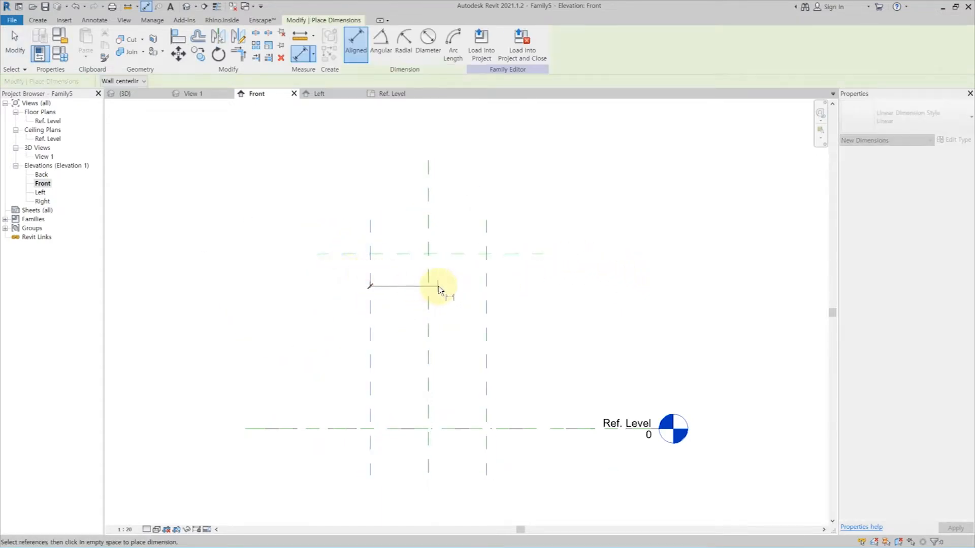
{"action": "left_click", "coordinate": [486, 279]}
{"action": "left_click", "coordinate": [464, 189]}
{"action": "left_click", "coordinate": [430, 161]}
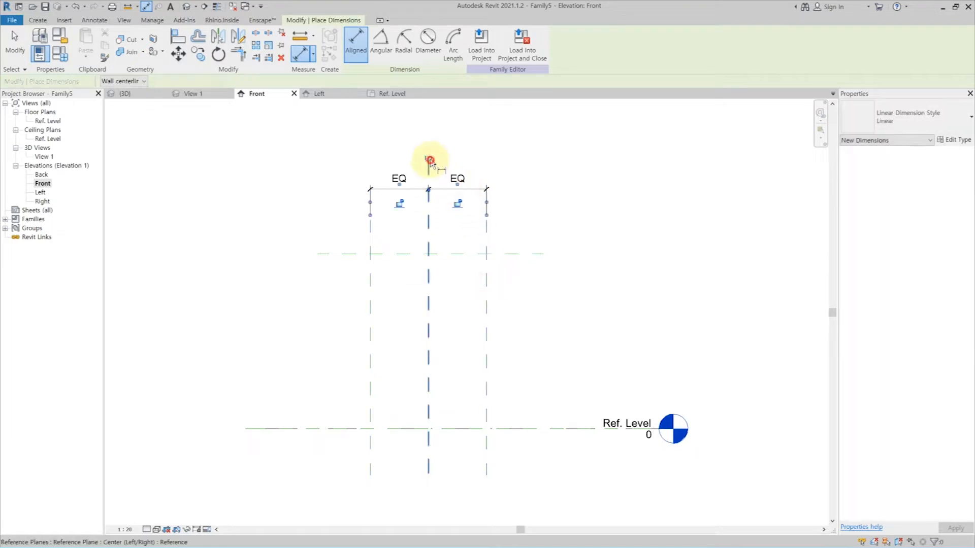
Dimension the overall distance between the outer vertical planes and the height from Ref. Level to the upper horizontal plane.
{"action": "left_click", "coordinate": [373, 283]}
{"action": "left_click", "coordinate": [484, 276]}
{"action": "left_click", "coordinate": [461, 164]}
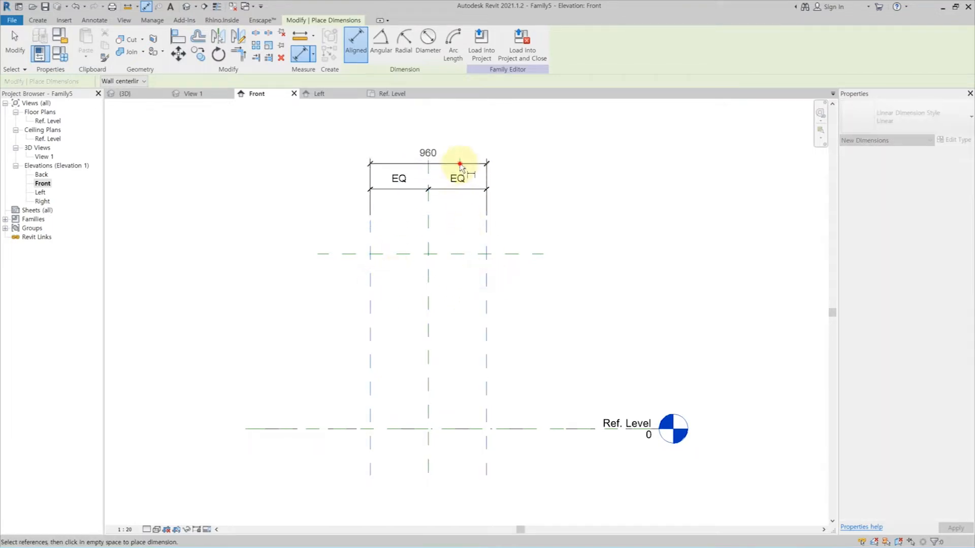
{"action": "left_click", "coordinate": [348, 429]}
{"action": "left_click", "coordinate": [349, 254]}
{"action": "left_click", "coordinate": [247, 254]}
{"action": "key", "text": "Escape"}
{"action": "key", "text": "Escape"}
Label the vertical dimension with the Height parameter and the overall horizontal dimension with the Width parameter.
{"action": "left_click", "coordinate": [247, 265]}
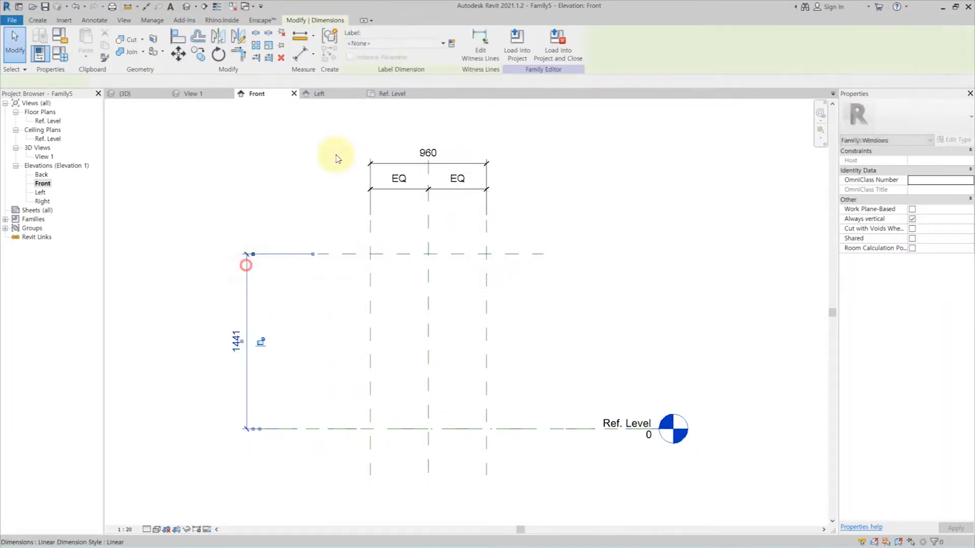
{"action": "left_click", "coordinate": [392, 43]}
{"action": "left_click", "coordinate": [383, 93]}
{"action": "left_click", "coordinate": [411, 174]}
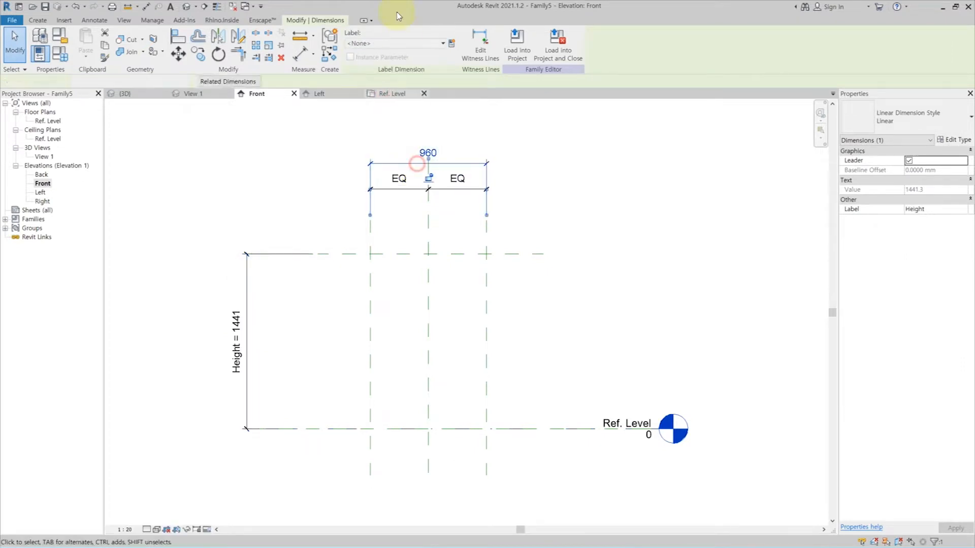
{"action": "left_click", "coordinate": [392, 43]}
{"action": "left_click", "coordinate": [381, 128]}
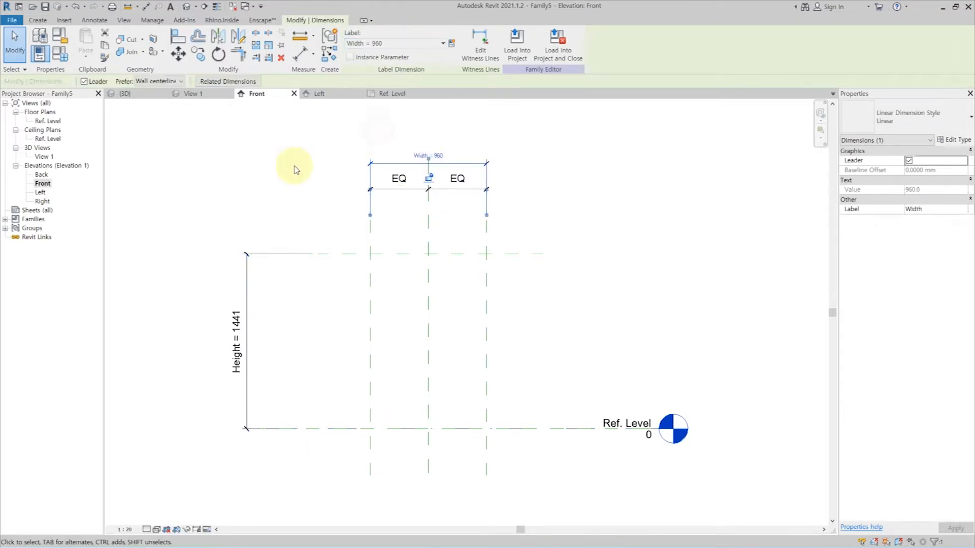
{"action": "left_click", "coordinate": [311, 184]}
In the Ref. Level floor plan, draw horizontal reference planes just above and below the centre front/back plane.
{"action": "double_click", "coordinate": [55, 121]}
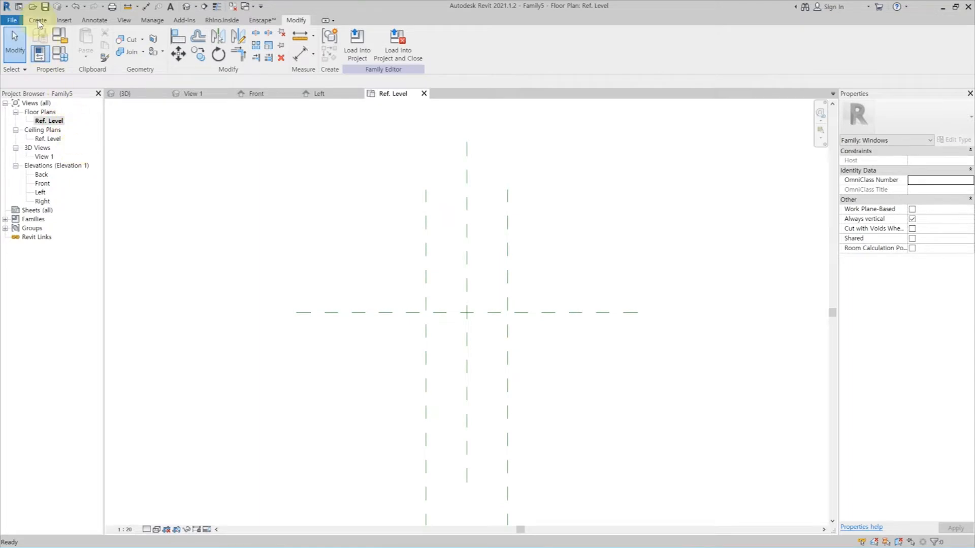
{"action": "left_click", "coordinate": [38, 20]}
{"action": "left_click", "coordinate": [584, 47]}
{"action": "left_click", "coordinate": [316, 300]}
{"action": "left_click", "coordinate": [582, 330]}
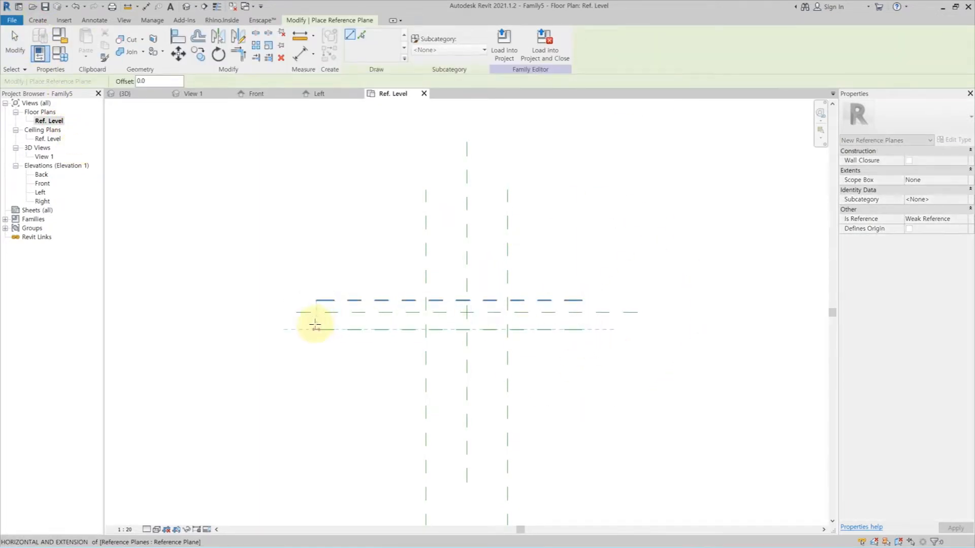
{"action": "left_click", "coordinate": [316, 329]}
{"action": "key", "text": "Escape"}
Dimension the three horizontal reference planes in plan and set their spacing to equal.
{"action": "key", "text": "d"}
{"action": "key", "text": "i"}
{"action": "left_click", "coordinate": [372, 313]}
{"action": "left_click", "coordinate": [370, 300]}
{"action": "left_click", "coordinate": [253, 282]}
{"action": "left_click", "coordinate": [229, 316]}
Dimension the overall distance between the two outer horizontal planes and label it with a new type parameter named _InnerFrameWidth.
{"action": "left_click", "coordinate": [364, 324]}
{"action": "left_click", "coordinate": [364, 300]}
{"action": "left_click", "coordinate": [227, 300]}
{"action": "key", "text": "Escape"}
{"action": "left_click", "coordinate": [226, 301]}
{"action": "left_click", "coordinate": [449, 45]}
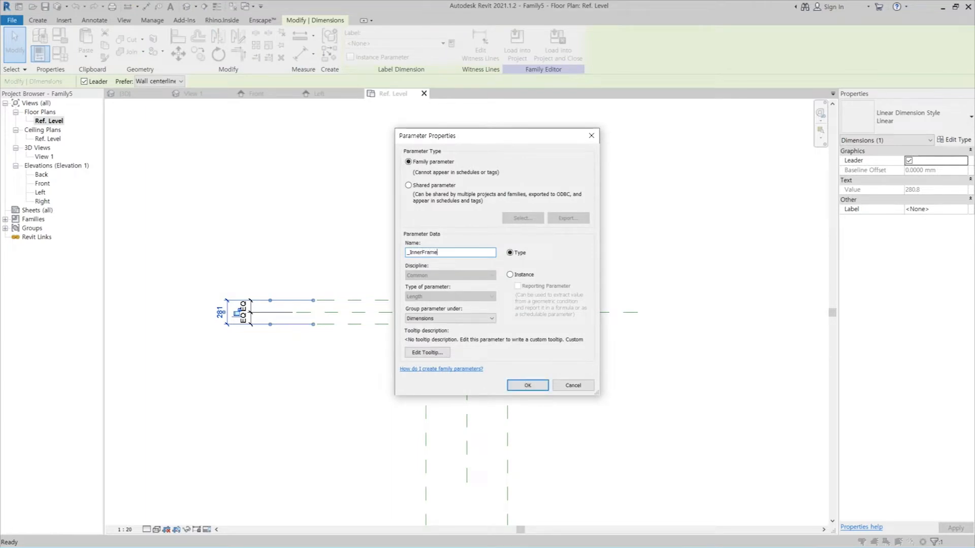
{"action": "type", "text": "_InnerFrameWidth"}
{"action": "key", "text": "Return"}
{"action": "left_click", "coordinate": [326, 261]}
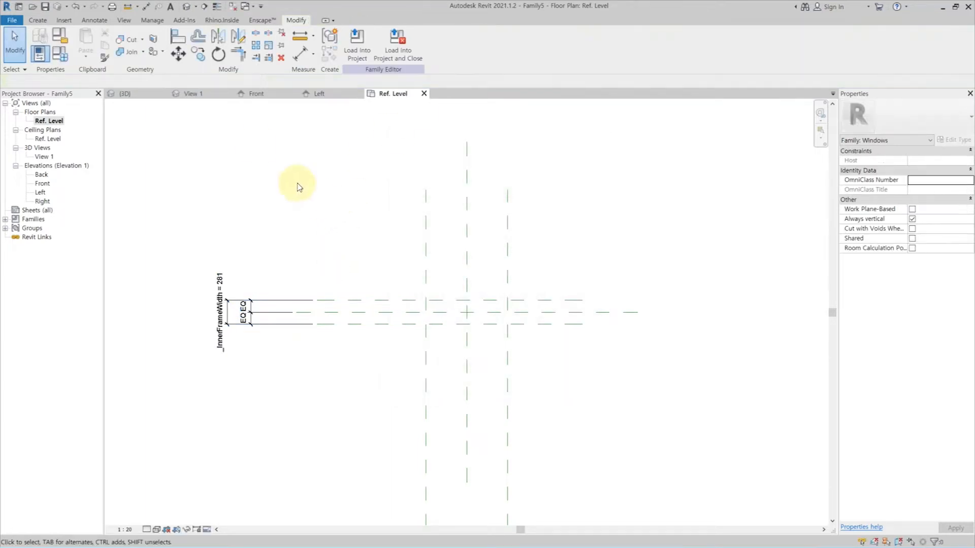
Set the family parameters Width to 800, Height to 1200 and _InnerFrameWidth to 80.
{"action": "left_click", "coordinate": [56, 53]}
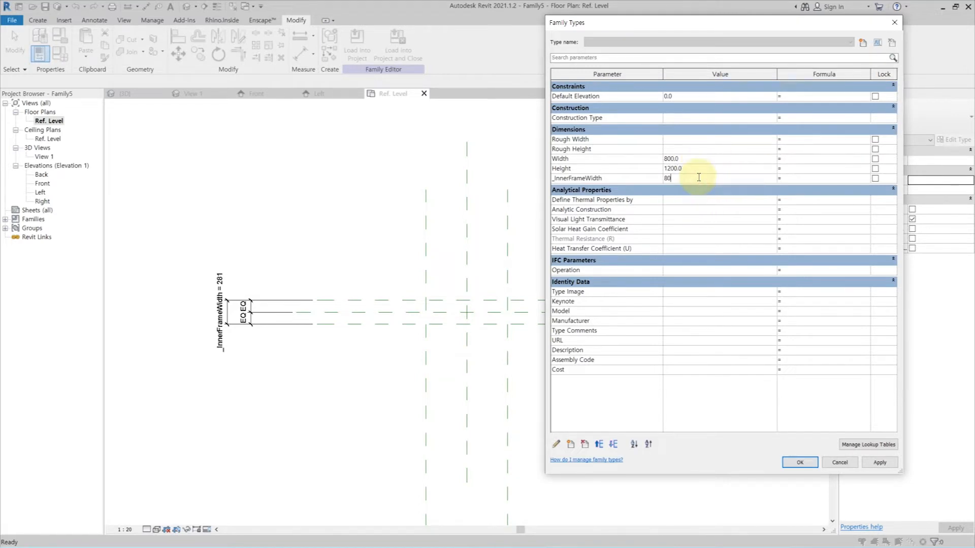
{"action": "left_click", "coordinate": [878, 463]}
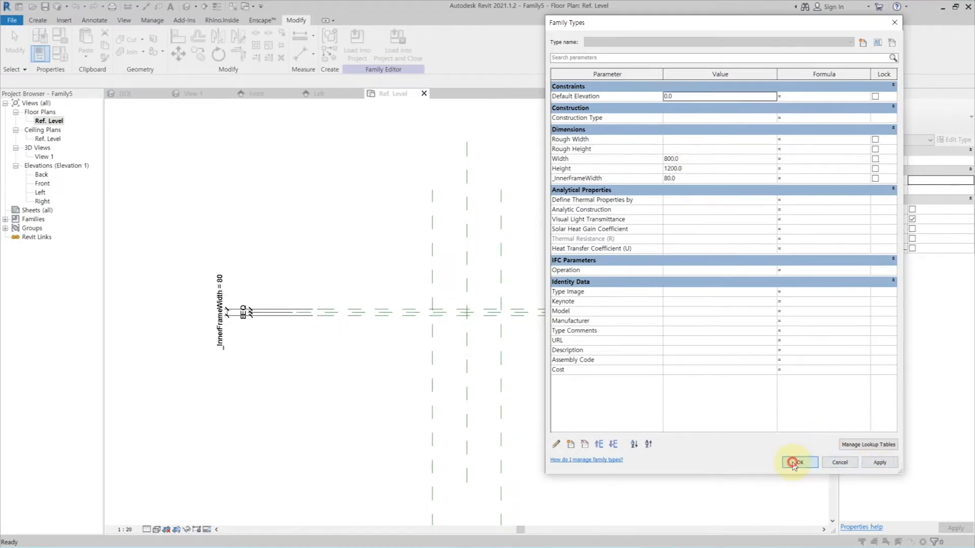
{"action": "left_click", "coordinate": [796, 463]}
Draw an angled reference line about 1240 mm long, up and left from the intersection of the right and upper frame planes.
{"action": "scroll", "coordinate": [483, 319], "scroll_direction": "up", "scroll_amount": 3}
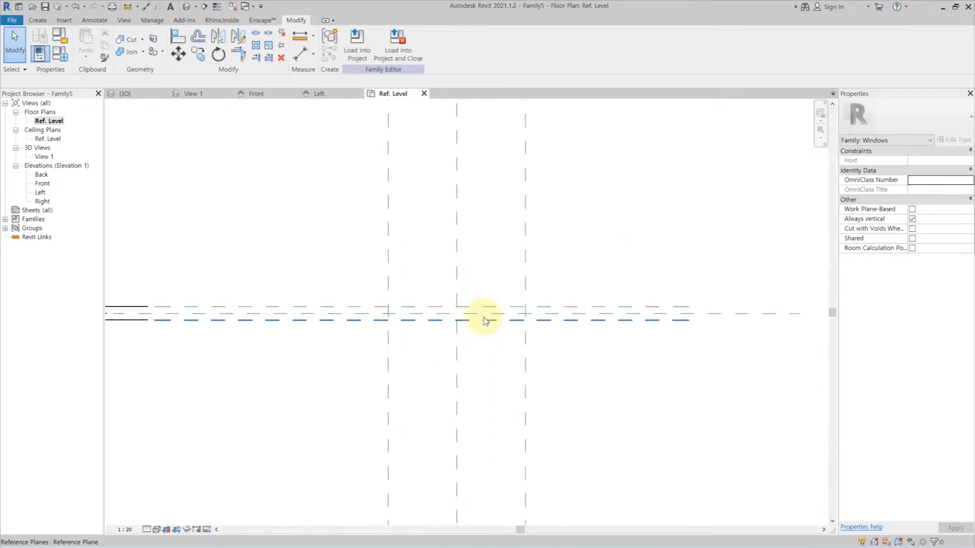
{"action": "left_click", "coordinate": [38, 21]}
{"action": "left_click", "coordinate": [566, 57]}
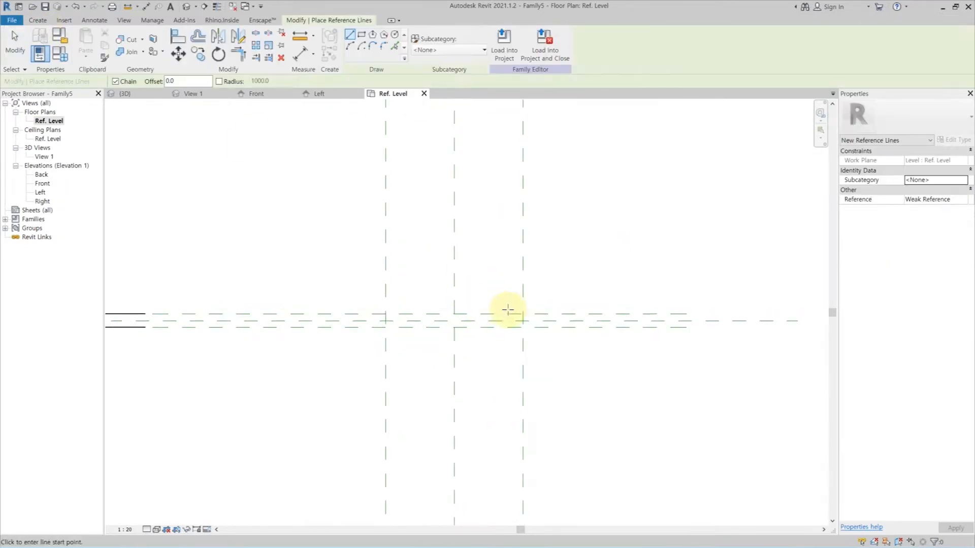
{"action": "left_click", "coordinate": [523, 314]}
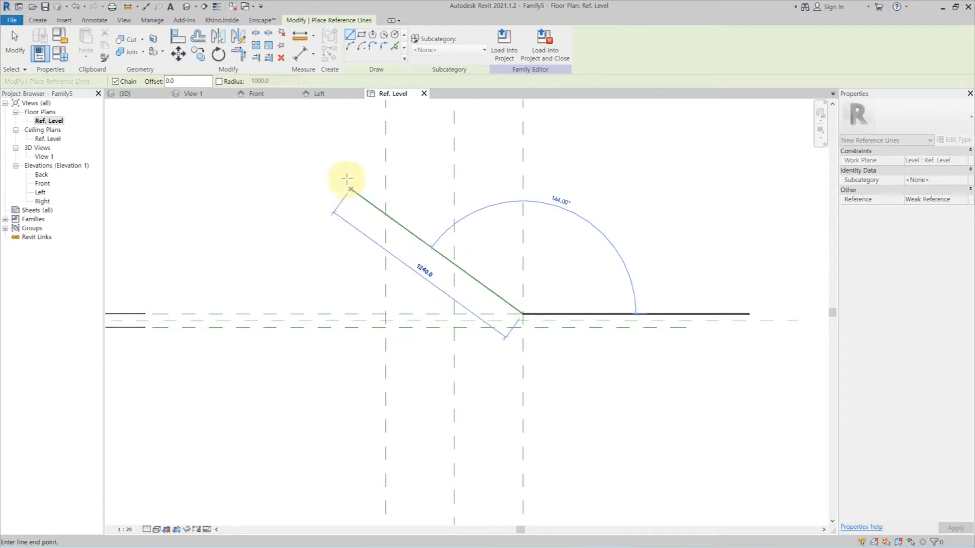
{"action": "left_click", "coordinate": [347, 177]}
{"action": "key", "text": "Escape"}
{"action": "key", "text": "Escape"}
Align and lock the reference line's lower endpoint to the right vertical plane and the upper horizontal frame plane.
{"action": "key", "text": "a"}
{"action": "key", "text": "l"}
{"action": "scroll", "coordinate": [511, 331], "scroll_direction": "up", "scroll_amount": 2}
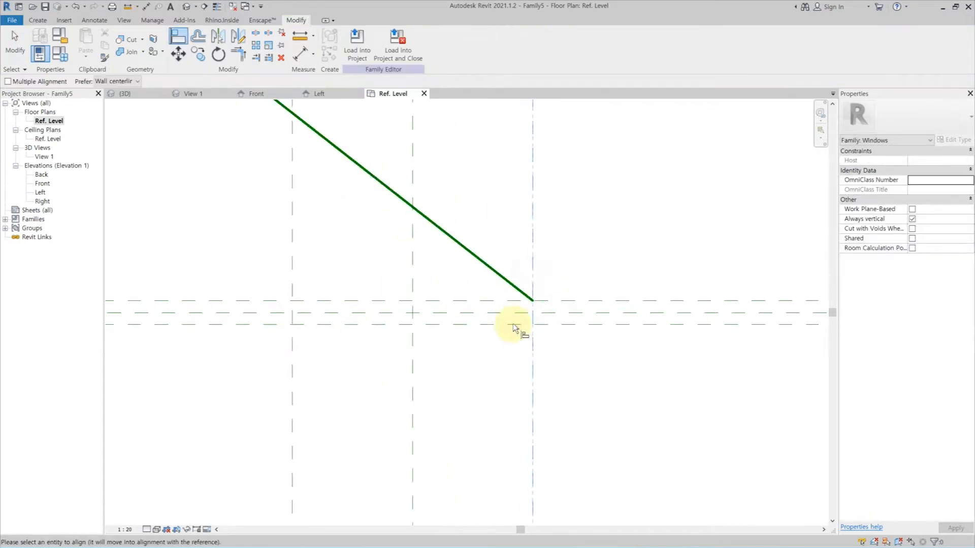
{"action": "left_click", "coordinate": [533, 301]}
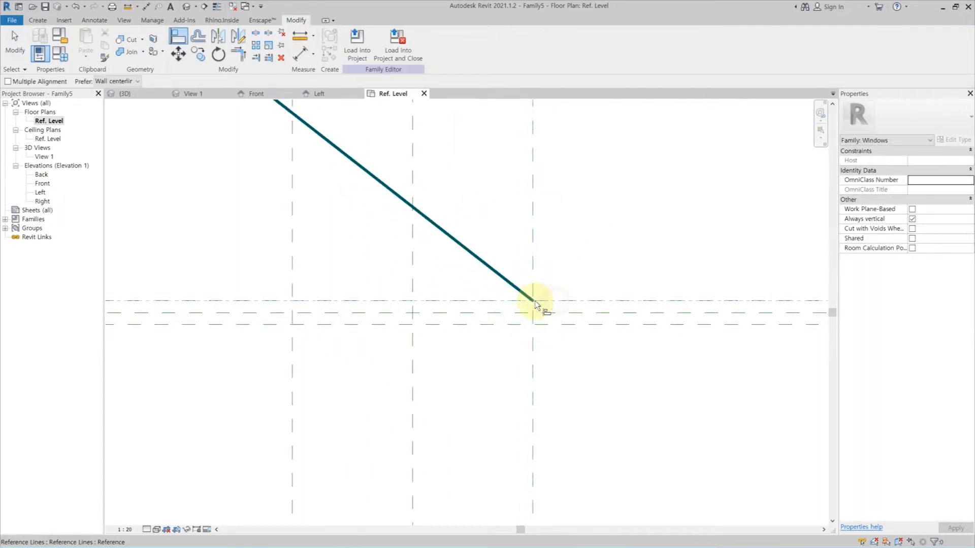
{"action": "left_click", "coordinate": [535, 303]}
{"action": "scroll", "coordinate": [561, 372], "scroll_direction": "down", "scroll_amount": 2}
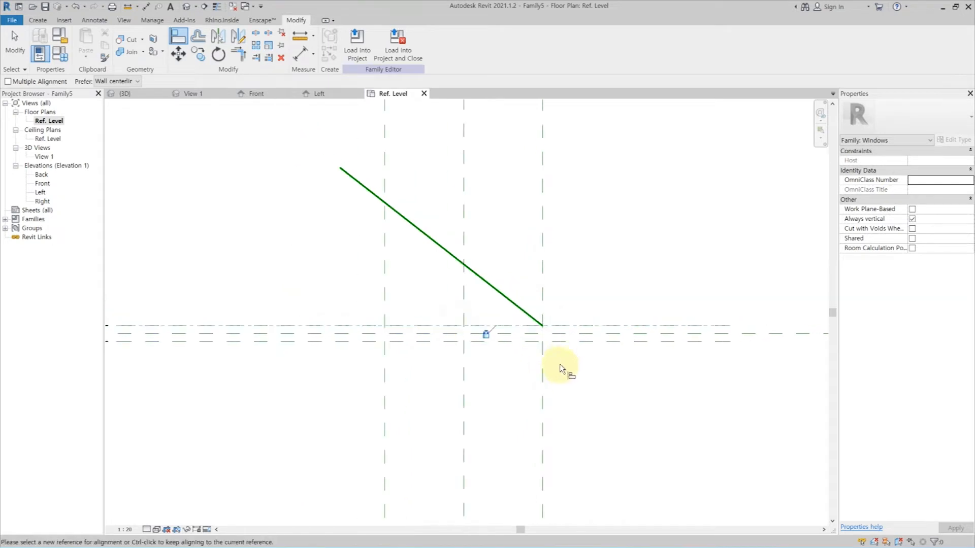
{"action": "key", "text": "Escape"}
{"action": "key", "text": "d"}
{"action": "key", "text": "i"}
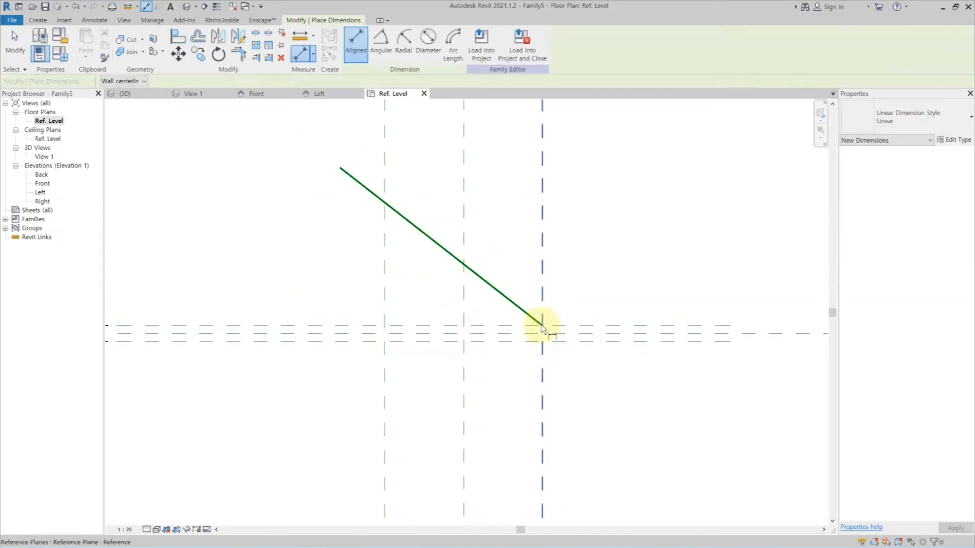
{"action": "key", "text": "Escape"}
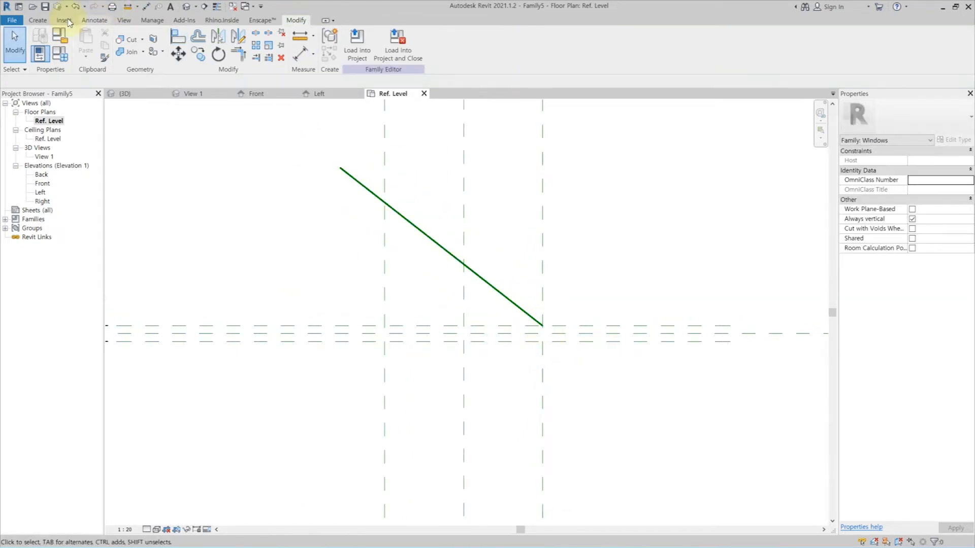
Start an extrusion with the angled reference line's vertical plane as its work plane and open 3D View 1 for sketching.
{"action": "left_click", "coordinate": [37, 22]}
{"action": "left_click", "coordinate": [81, 41]}
{"action": "left_click", "coordinate": [442, 42]}
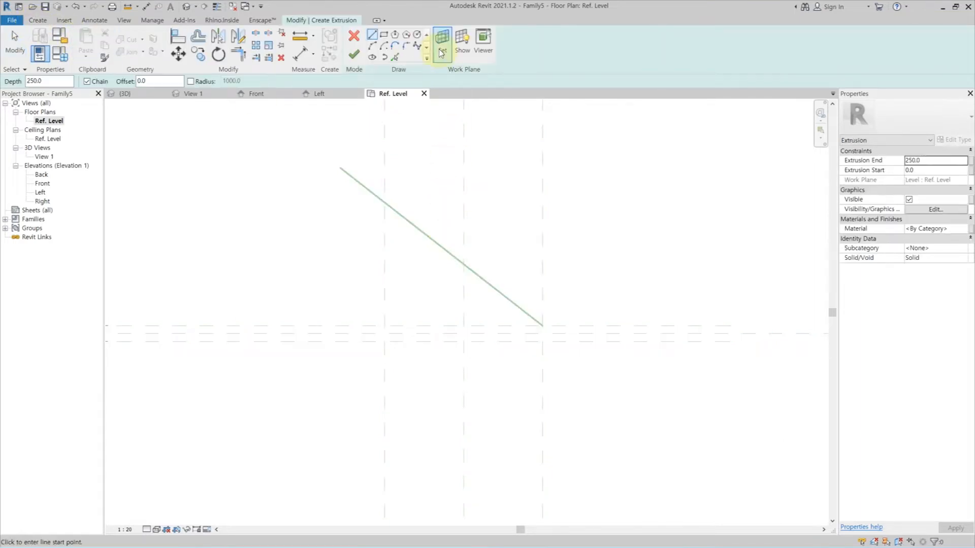
{"action": "left_click", "coordinate": [464, 338]}
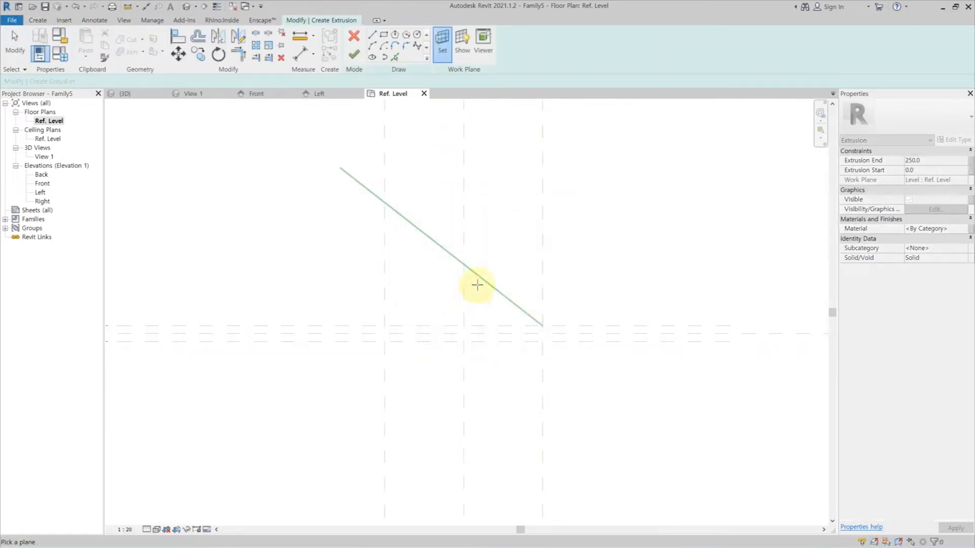
{"action": "left_click", "coordinate": [488, 283]}
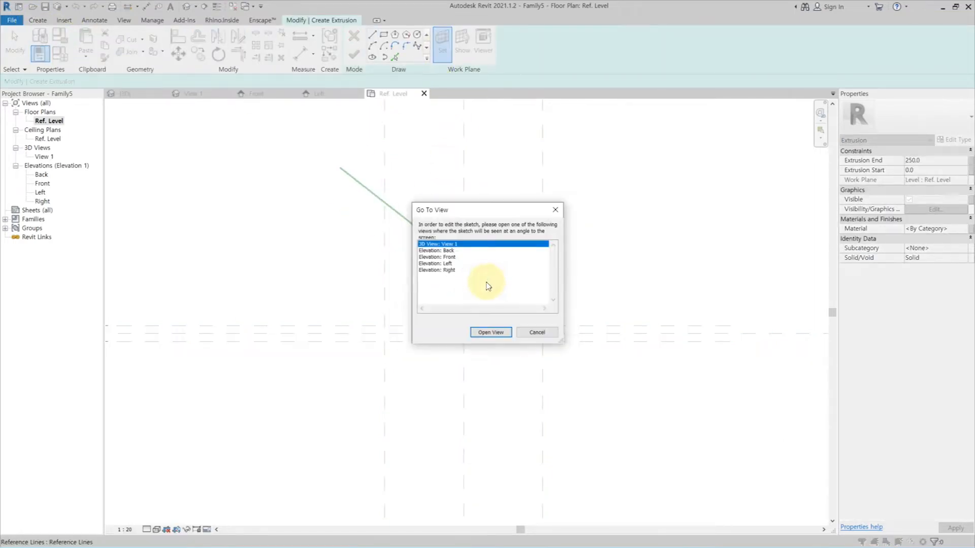
{"action": "left_click", "coordinate": [488, 333]}
Sketch a rectangle about 580 mm high standing on the angled reference line, set in from both of its ends.
{"action": "left_click", "coordinate": [383, 34]}
{"action": "middle_click_drag", "start_coordinate": [514, 271], "coordinate": [346, 390], "text": "shift"}
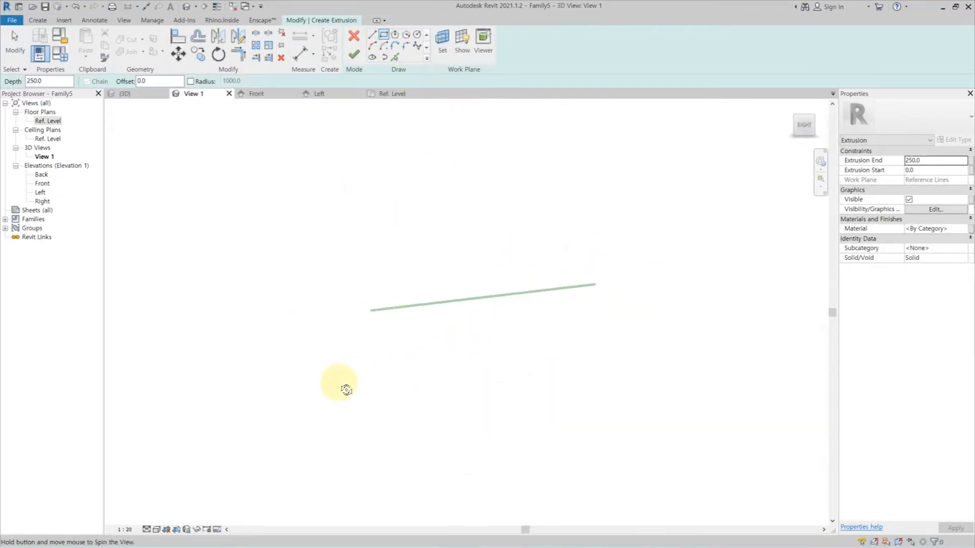
{"action": "left_click", "coordinate": [401, 309]}
{"action": "left_click", "coordinate": [544, 118]}
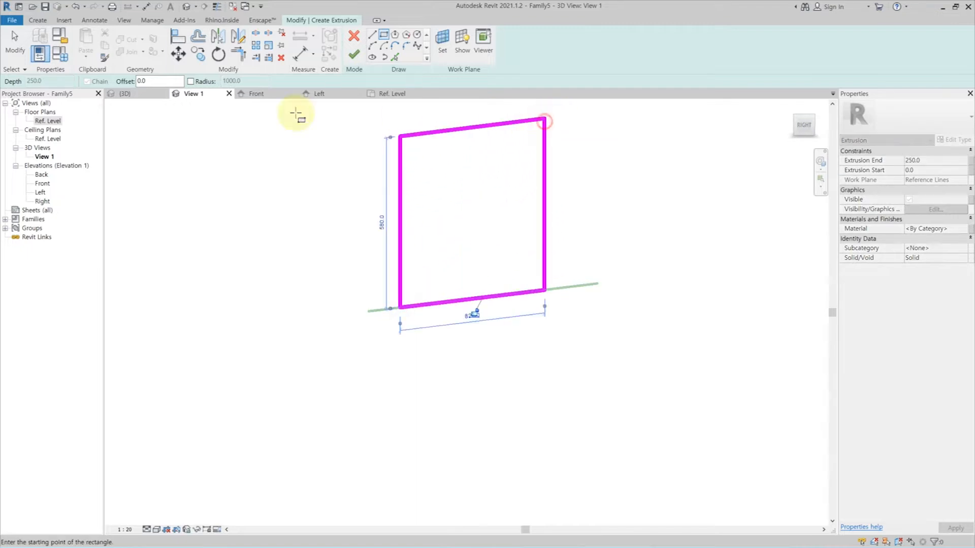
In the default 3D view, align the rectangle's nearer vertical edge with the hinge end of the angled reference line.
{"action": "double_click", "coordinate": [47, 121]}
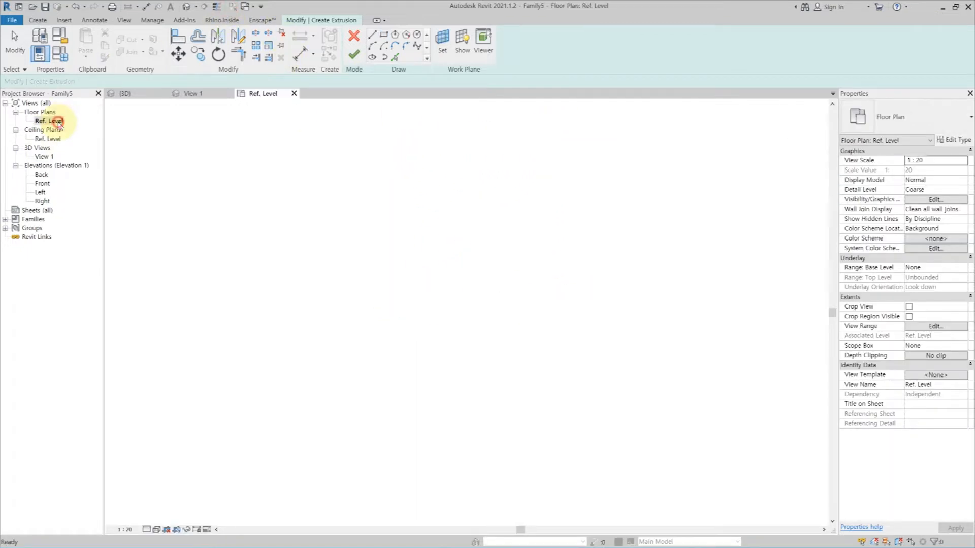
{"action": "scroll", "coordinate": [502, 265], "scroll_direction": "up", "scroll_amount": 3}
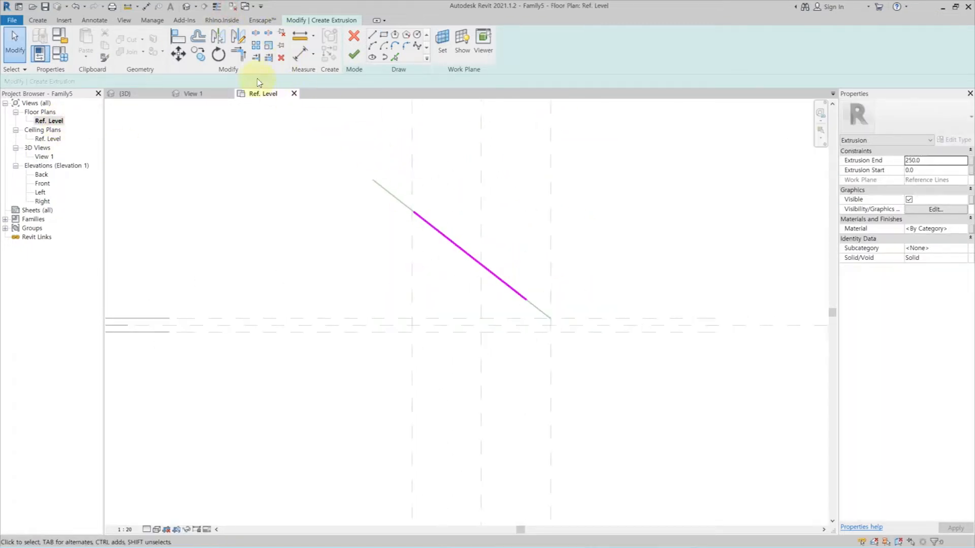
{"action": "left_click", "coordinate": [189, 7]}
{"action": "mouse_move", "coordinate": [522, 473]}
{"action": "middle_mouse_down", "text": "shift"}
{"action": "mouse_move", "coordinate": [572, 440]}
{"action": "mouse_move", "coordinate": [460, 423]}
{"action": "middle_mouse_up", "text": "shift"}
{"action": "key", "text": "l"}
{"action": "left_click", "coordinate": [400, 410]}
{"action": "left_click", "coordinate": [429, 350]}
{"action": "mouse_move", "coordinate": [477, 434]}
{"action": "middle_mouse_down", "text": "shift"}
{"action": "mouse_move", "coordinate": [498, 348]}
{"action": "mouse_move", "coordinate": [481, 388]}
{"action": "middle_mouse_up", "text": "shift"}
{"action": "key", "text": "Escape"}
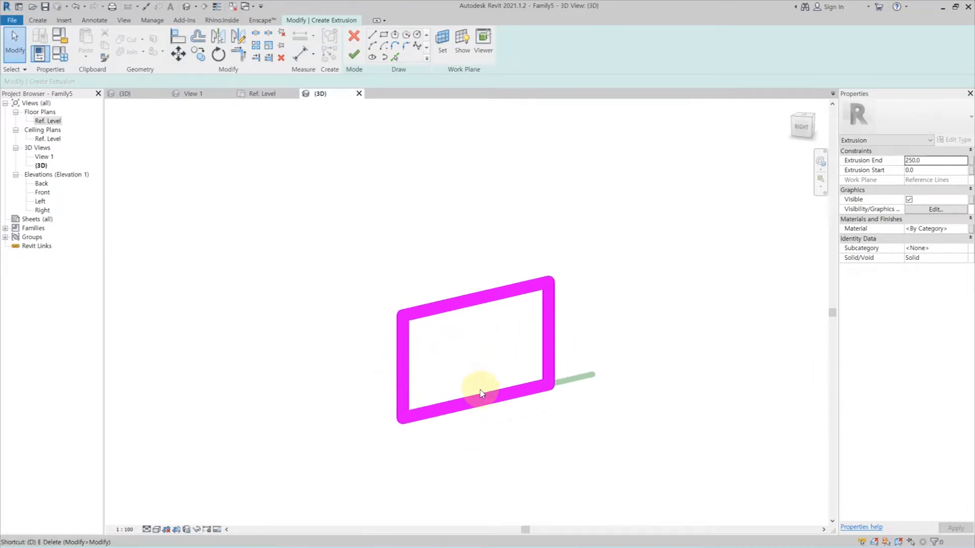
{"action": "key", "text": "i"}
{"action": "left_click", "coordinate": [481, 397]}
{"action": "key", "text": "Escape"}
{"action": "key", "text": "Escape"}
In the Front elevation, align the rectangle's top edge with the Height reference plane.
{"action": "double_click", "coordinate": [41, 193]}
{"action": "key", "text": "l"}
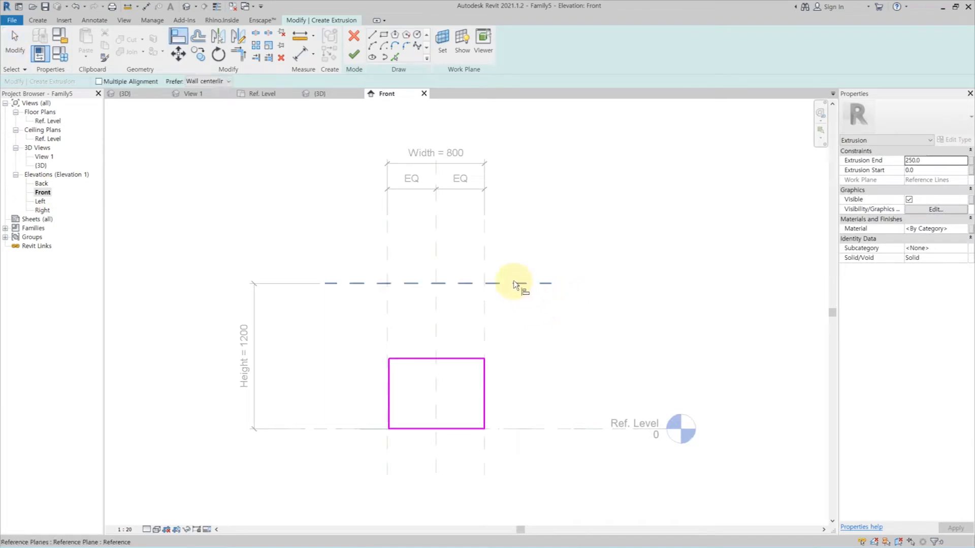
{"action": "left_click", "coordinate": [457, 359]}
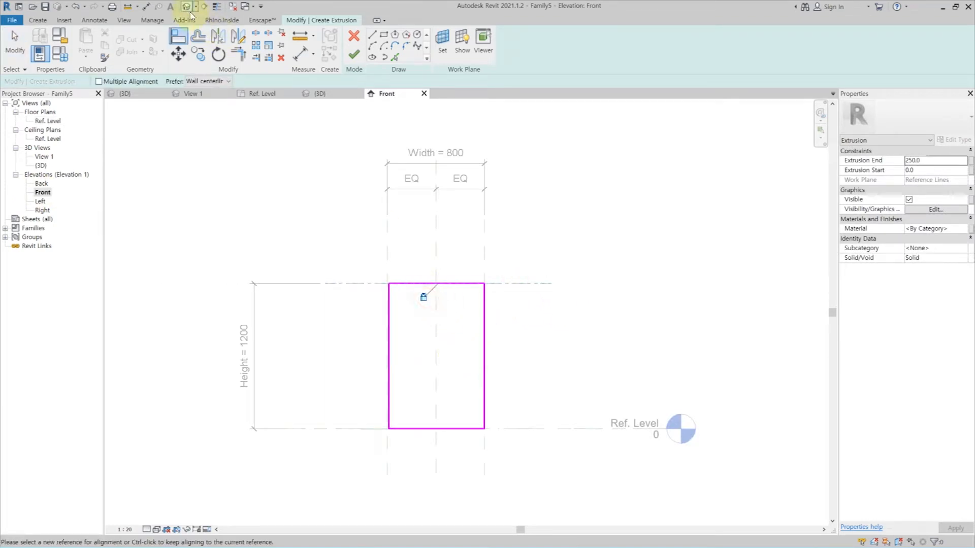
In the default 3D view, dimension the rectangle's width between its two vertical edges, placing the dimension below it.
{"action": "key", "text": "ctrl+Tab"}
{"action": "key", "text": "i"}
{"action": "left_click", "coordinate": [404, 315]}
{"action": "left_click", "coordinate": [547, 291]}
{"action": "scroll", "coordinate": [548, 291], "scroll_direction": "down", "scroll_amount": 3}
{"action": "left_click", "coordinate": [544, 427]}
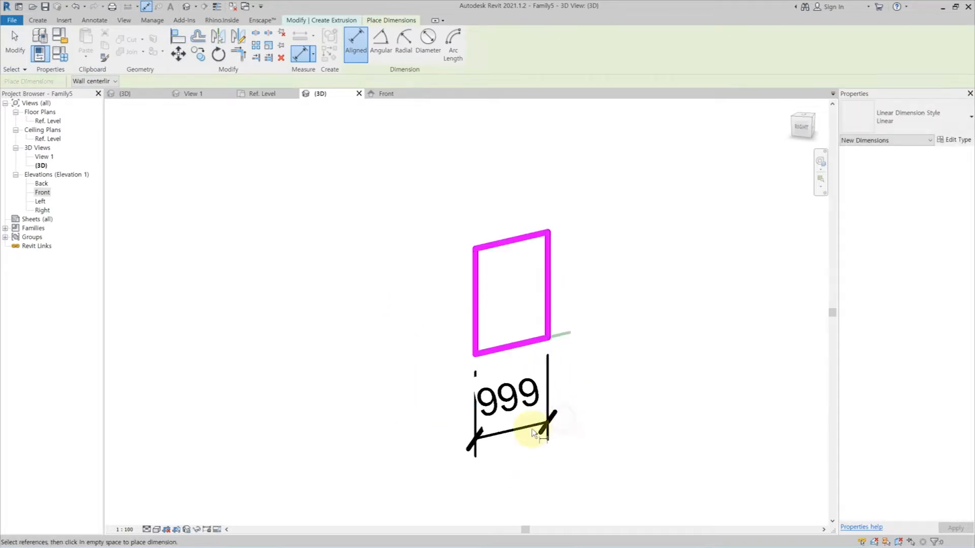
{"action": "key", "text": "Escape"}
{"action": "key", "text": "Escape"}
Label the rectangle's width dimension with the Width parameter.
{"action": "left_click", "coordinate": [396, 43]}
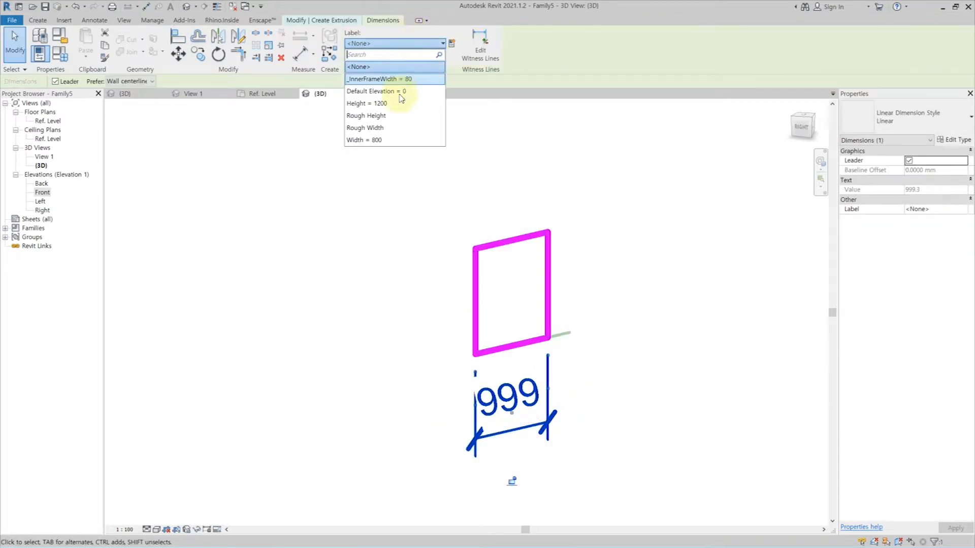
{"action": "left_click", "coordinate": [385, 140]}
{"action": "left_click", "coordinate": [598, 278]}
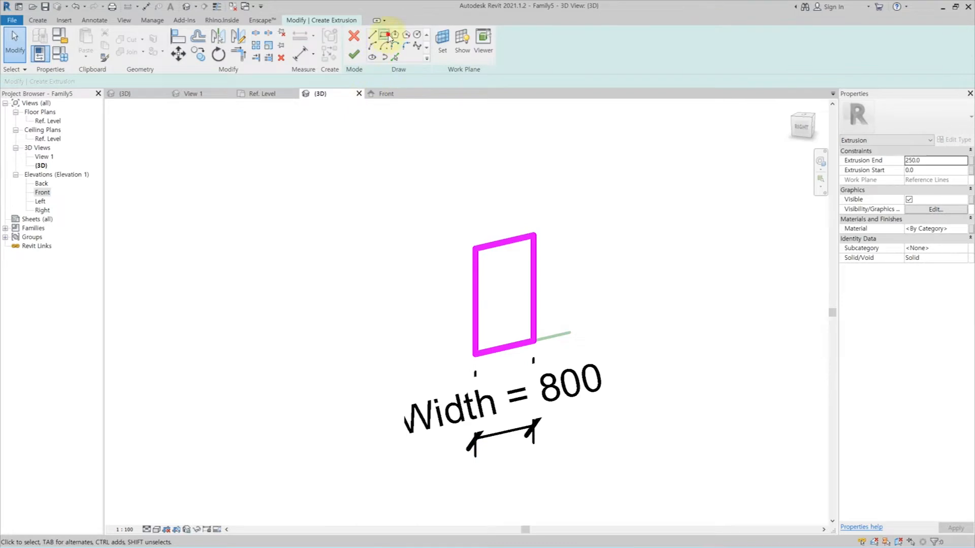
Sketch a rectangle inside the first, inset about 93 mm and 167 mm at the sides, 252 mm above and 188 mm below.
{"action": "left_click", "coordinate": [385, 34]}
{"action": "scroll", "coordinate": [450, 309], "scroll_direction": "up", "scroll_amount": 3}
{"action": "left_click", "coordinate": [511, 355]}
{"action": "left_click", "coordinate": [580, 220]}
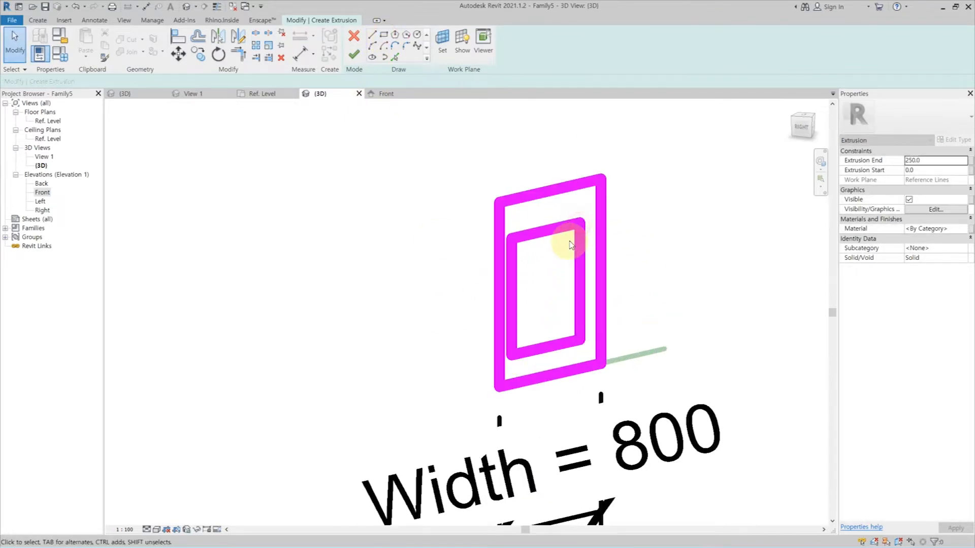
Dimension the gaps between the inner and outer vertical edges on both sides of the sash profile.
{"action": "key", "text": "d"}
{"action": "key", "text": "i"}
{"action": "left_click", "coordinate": [603, 280]}
{"action": "left_click", "coordinate": [583, 286]}
{"action": "scroll", "coordinate": [584, 285], "scroll_direction": "down", "scroll_amount": 4}
{"action": "left_click", "coordinate": [612, 153]}
{"action": "left_click", "coordinate": [544, 285]}
{"action": "left_click", "coordinate": [516, 163]}
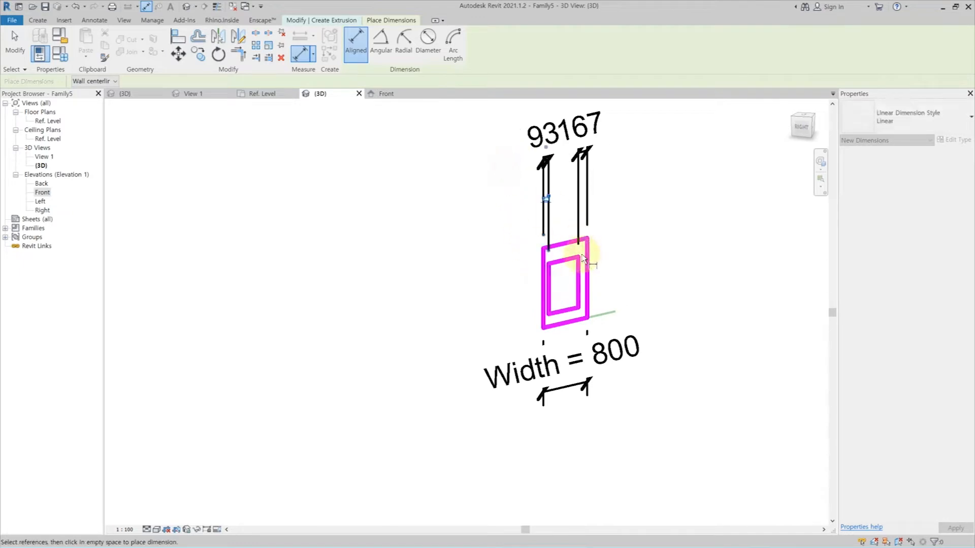
Dimension the gaps between the inner and outer horizontal edges above and below the inner rectangle.
{"action": "left_click", "coordinate": [562, 242]}
{"action": "left_click", "coordinate": [660, 224]}
{"action": "left_click", "coordinate": [563, 310]}
{"action": "left_click", "coordinate": [564, 323]}
{"action": "left_click", "coordinate": [657, 277]}
{"action": "key", "text": "Escape"}
Label the four gap dimensions with a new family type parameter named _InnerFrameThk.
{"action": "left_click_drag", "start_coordinate": [704, 328], "coordinate": [648, 209]}
{"action": "left_click_drag", "start_coordinate": [610, 173], "coordinate": [466, 131], "text": "ctrl"}
{"action": "left_click", "coordinate": [406, 48]}
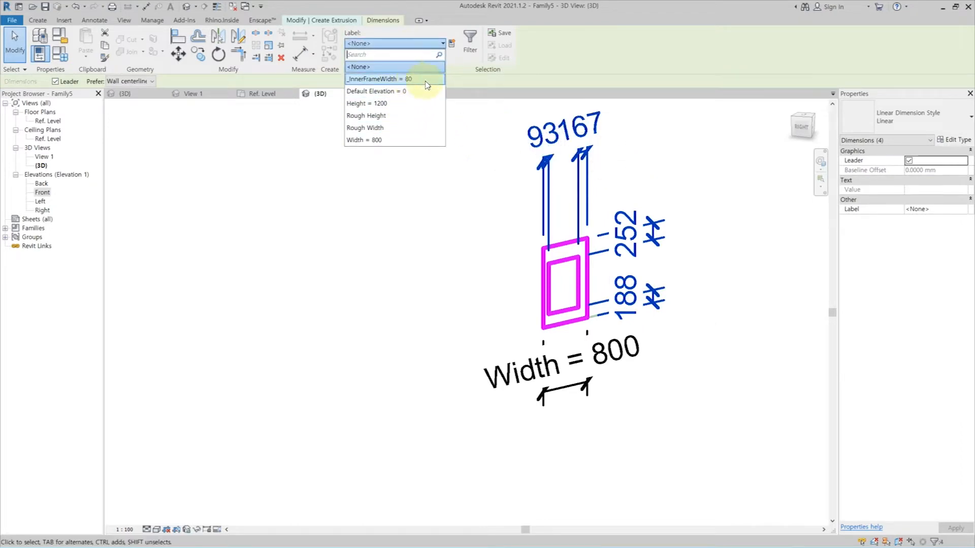
{"action": "left_click", "coordinate": [426, 80]}
{"action": "left_click", "coordinate": [456, 49]}
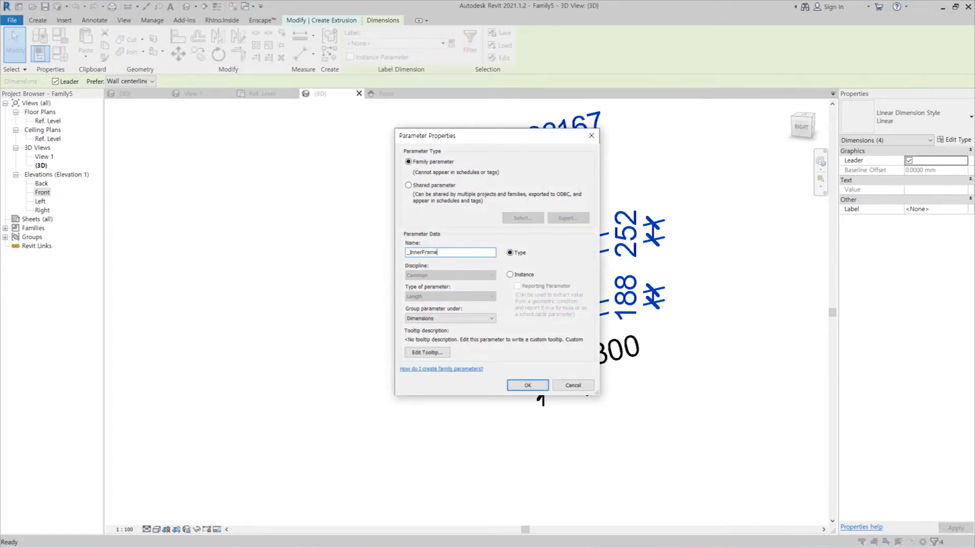
{"action": "key", "text": "Return"}
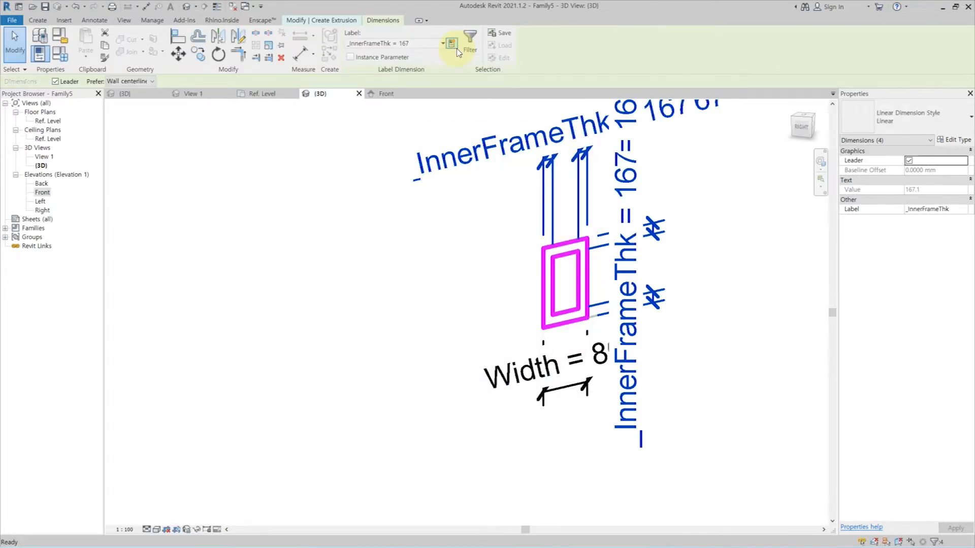
Set the _InnerFrameThk family parameter to 50.
{"action": "left_click", "coordinate": [60, 53]}
{"action": "left_click", "coordinate": [715, 179]}
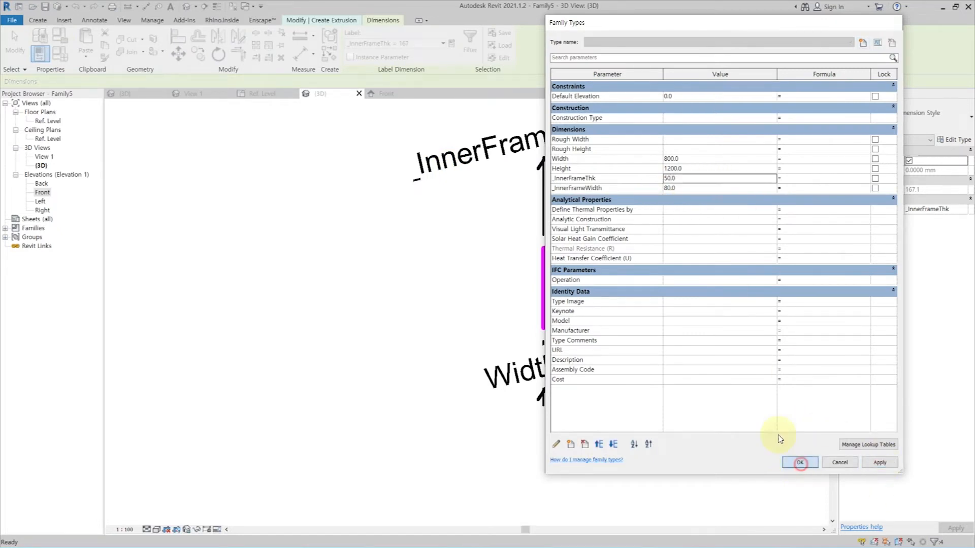
{"action": "left_click", "coordinate": [800, 463]}
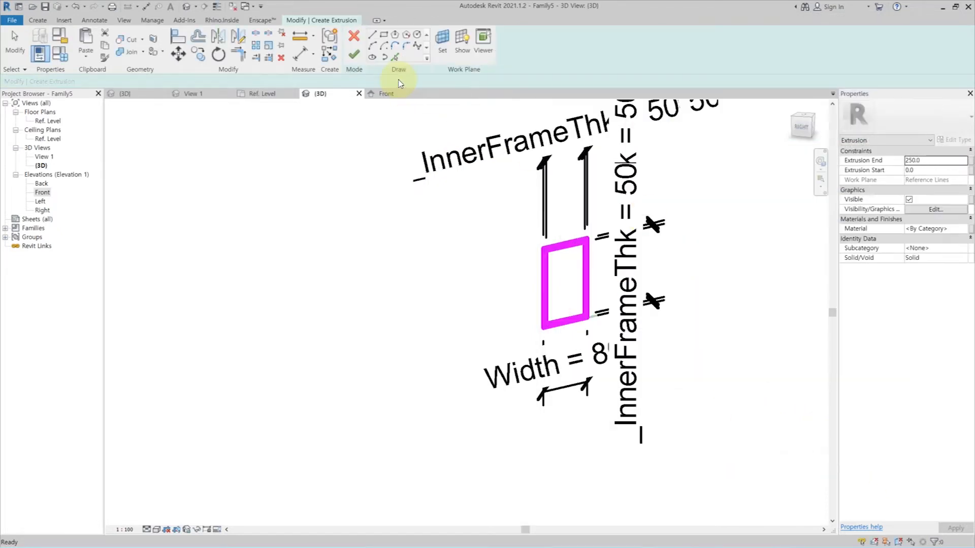
Finish the sash extrusion sketch and open the Ref. Level floor plan.
{"action": "left_click", "coordinate": [352, 55]}
{"action": "double_click", "coordinate": [48, 121]}
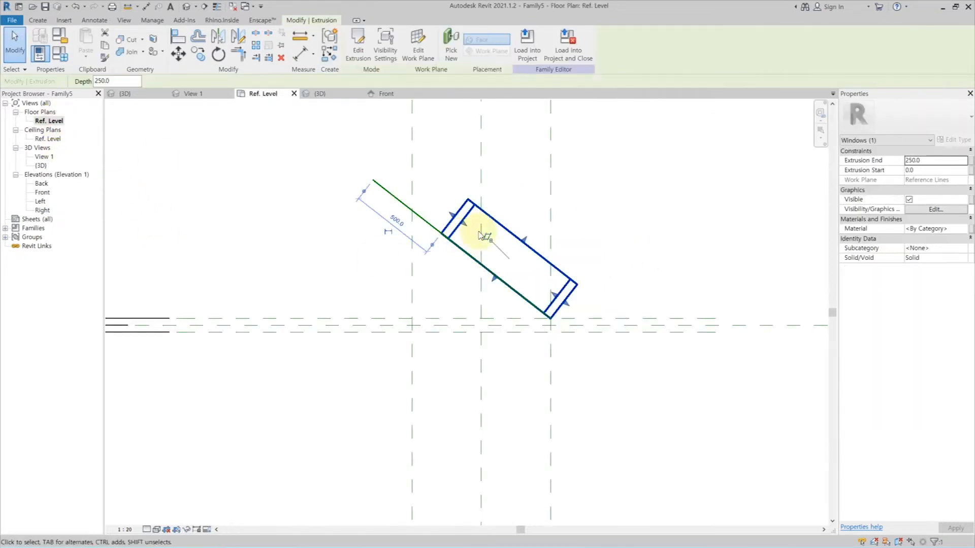
{"action": "left_click", "coordinate": [629, 241]}
{"action": "left_click", "coordinate": [503, 231]}
Swap the reference line's ends, ending it about 1329 mm long at the right vertical and upper frame planes, and remove the unsatisfied constraints.
{"action": "left_click", "coordinate": [377, 179]}
{"action": "left_click", "coordinate": [376, 179]}
{"action": "left_click_drag", "start_coordinate": [374, 182], "coordinate": [381, 160]}
{"action": "left_click_drag", "start_coordinate": [373, 244], "coordinate": [336, 234]}
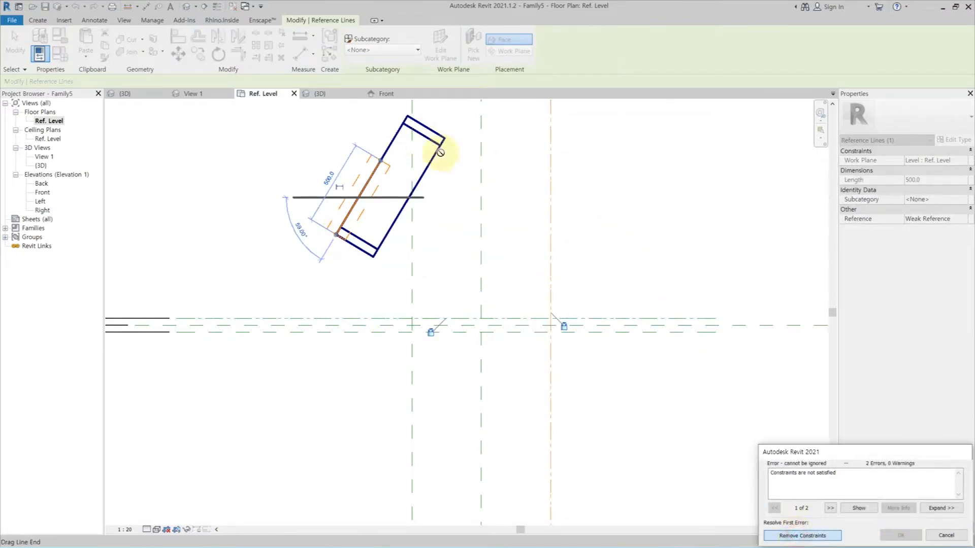
{"action": "left_click", "coordinate": [805, 535]}
{"action": "left_click_drag", "start_coordinate": [385, 166], "coordinate": [558, 316]}
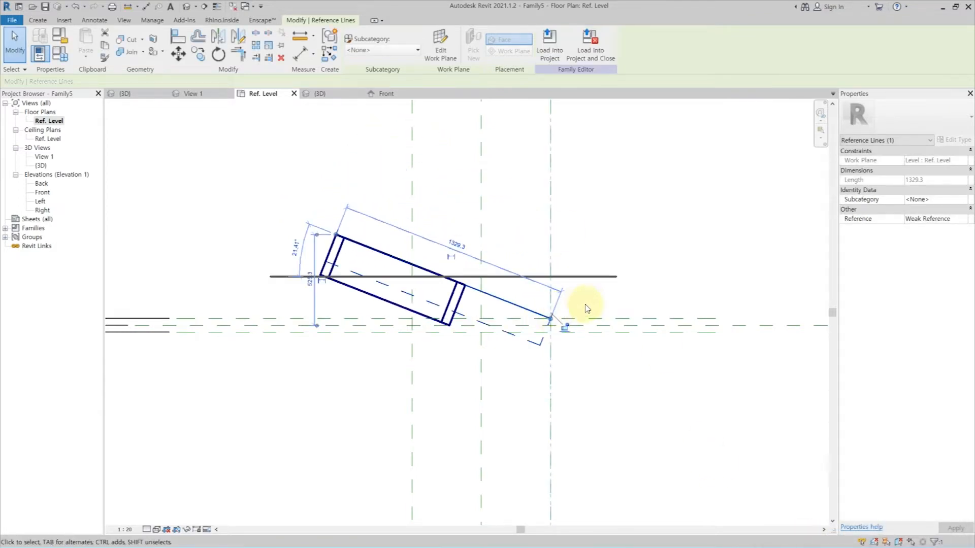
{"action": "key", "text": "l"}
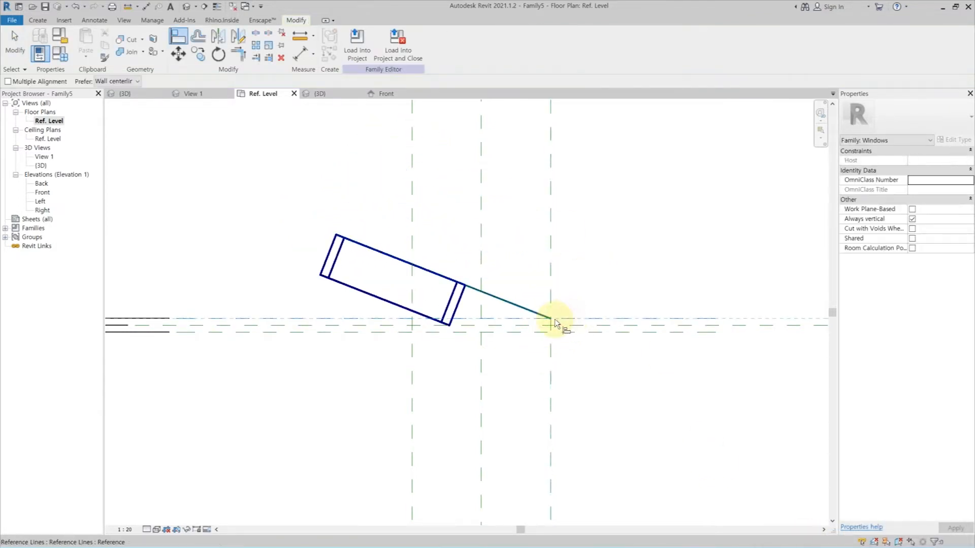
{"action": "left_click", "coordinate": [552, 273]}
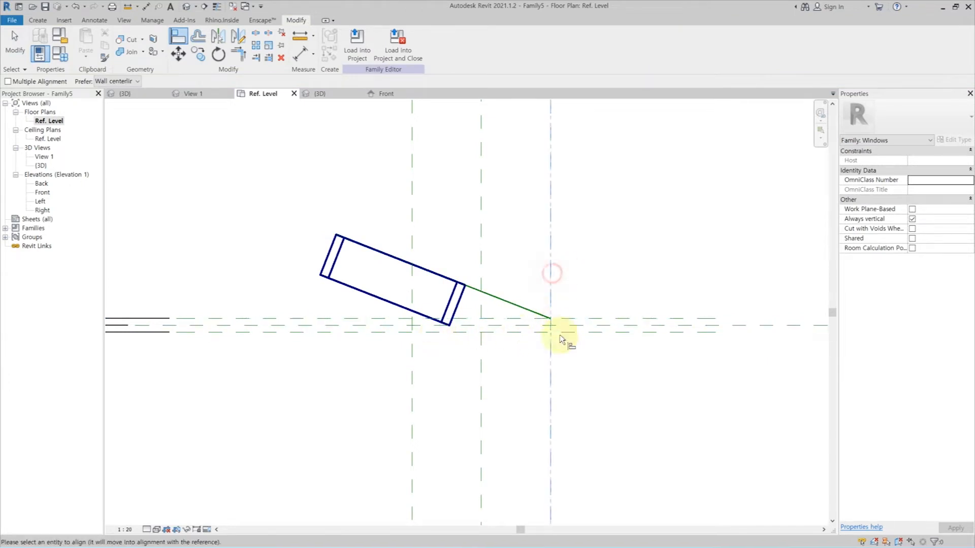
{"action": "key", "text": "Escape"}
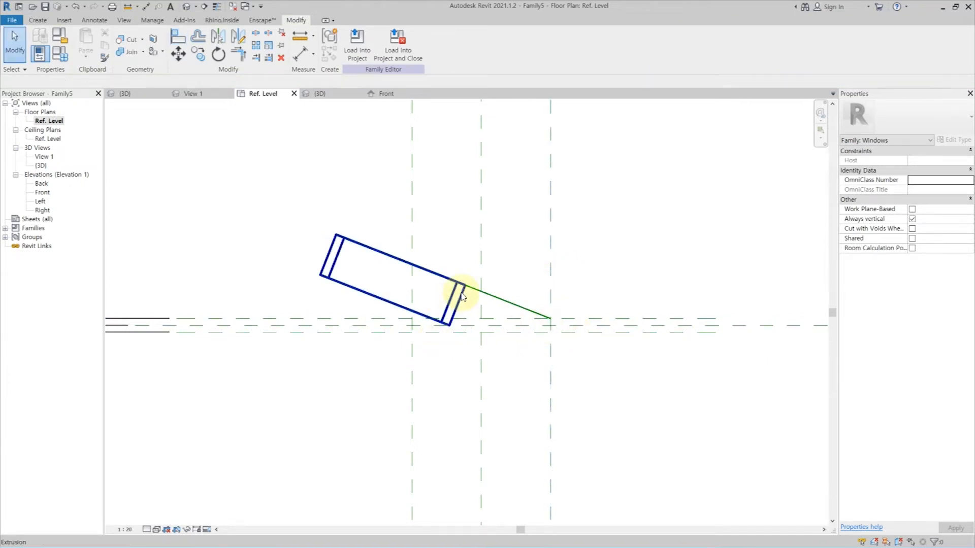
{"action": "left_click", "coordinate": [462, 296]}
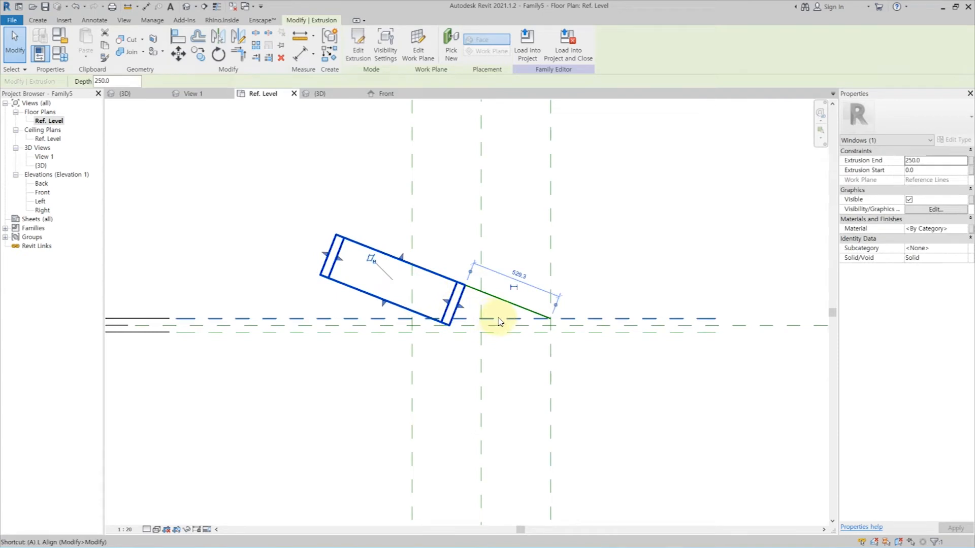
{"action": "key", "text": "a"}
{"action": "key", "text": "l"}
{"action": "scroll", "coordinate": [495, 321], "scroll_direction": "up", "scroll_amount": 3}
{"action": "left_click", "coordinate": [605, 319]}
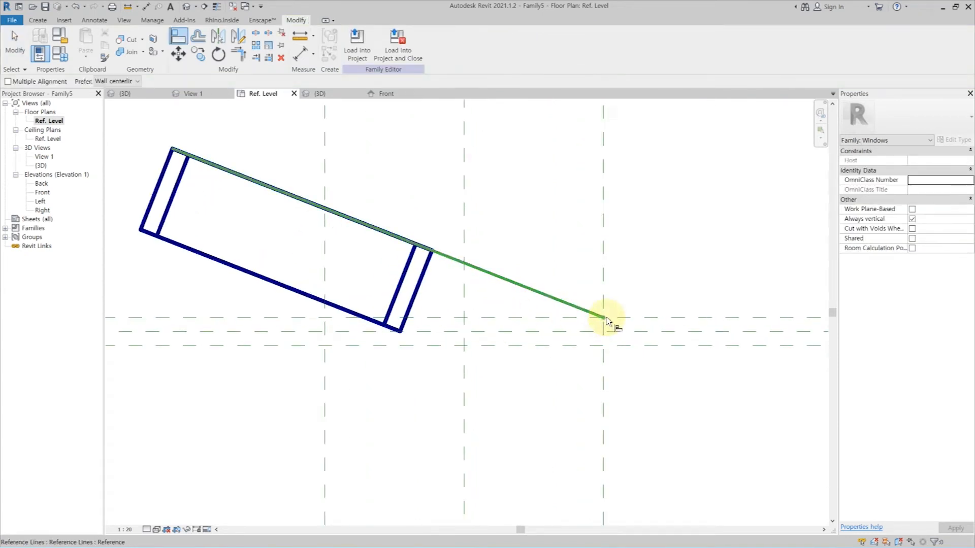
{"action": "key", "text": "Escape"}
Open the sash extrusion's sketch for editing in 3D View 1.
{"action": "left_click", "coordinate": [419, 290]}
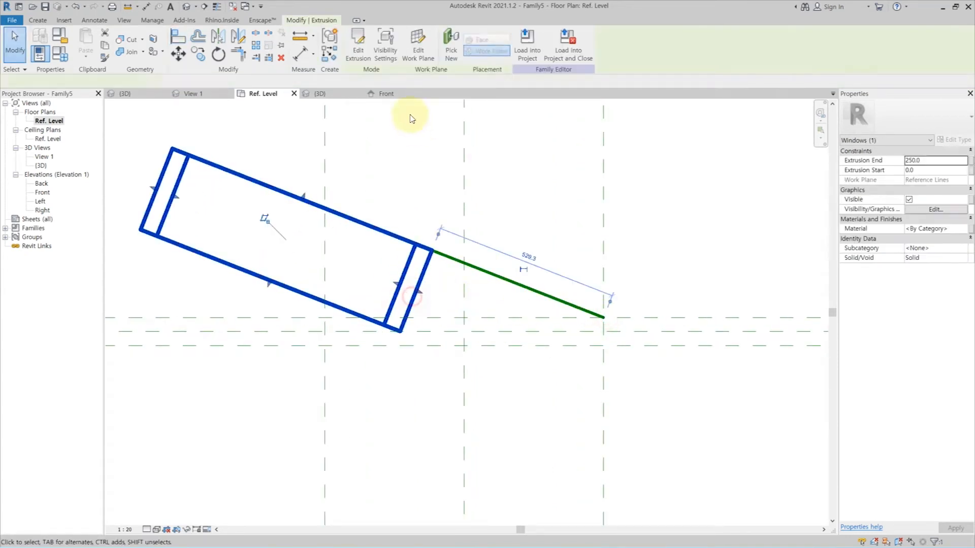
{"action": "left_click", "coordinate": [358, 48]}
{"action": "left_click", "coordinate": [487, 333]}
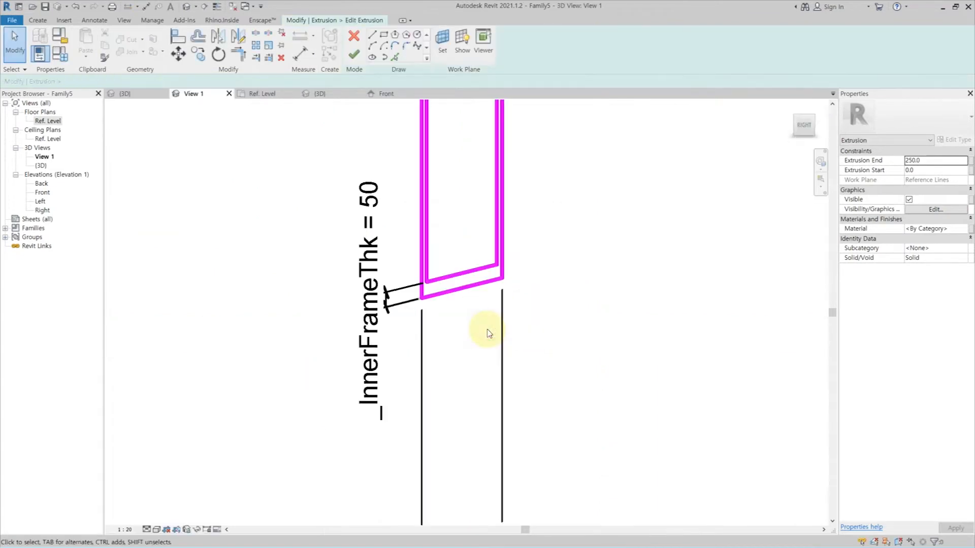
{"action": "scroll", "coordinate": [487, 330], "scroll_direction": "down", "scroll_amount": 4}
{"action": "scroll", "coordinate": [488, 306], "scroll_direction": "up", "scroll_amount": 2}
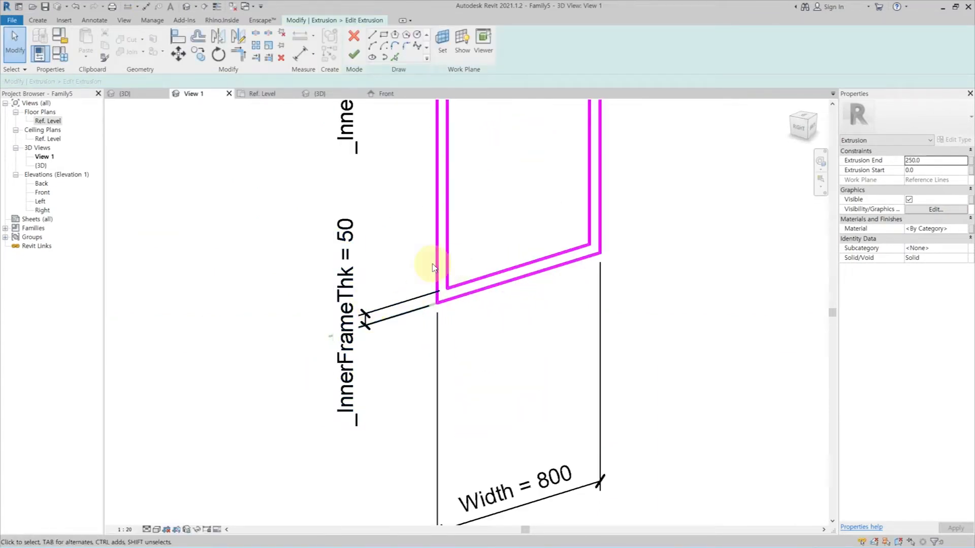
Align the outer rectangle's nearer vertical edge with the reference line's end at the hinge corner.
{"action": "key", "text": "a"}
{"action": "key", "text": "l"}
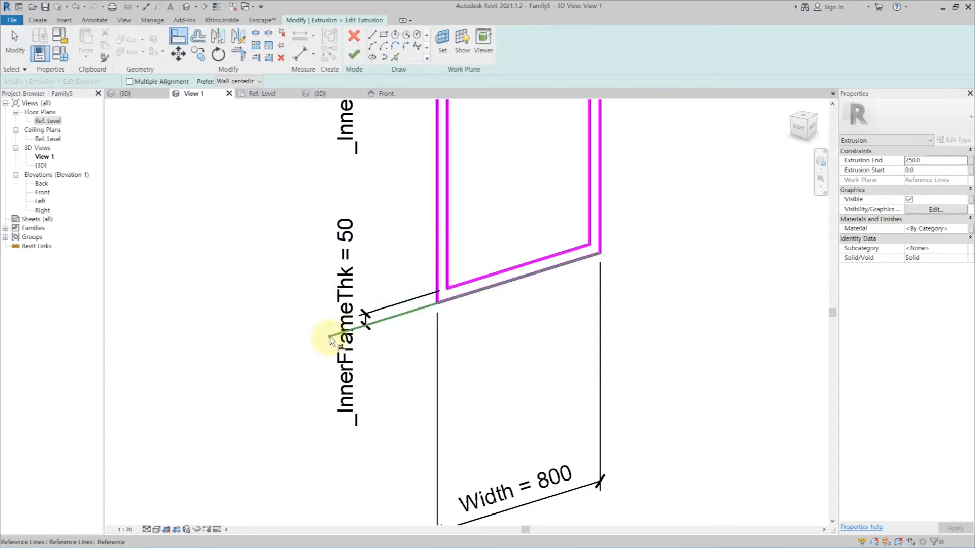
{"action": "left_click", "coordinate": [330, 337]}
{"action": "left_click", "coordinate": [436, 263]}
{"action": "scroll", "coordinate": [447, 381], "scroll_direction": "down", "scroll_amount": 2}
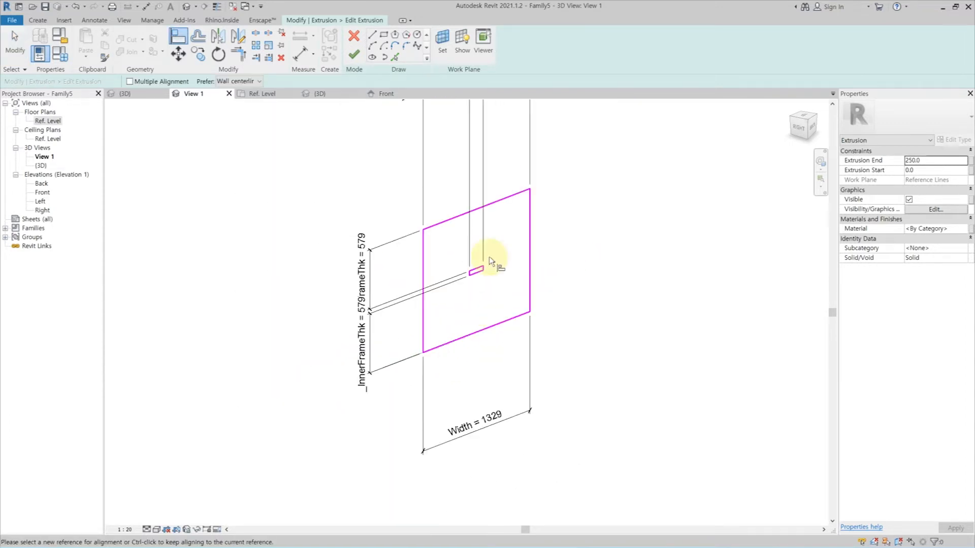
{"action": "scroll", "coordinate": [487, 263], "scroll_direction": "up", "scroll_amount": 1}
{"action": "scroll", "coordinate": [389, 401], "scroll_direction": "up", "scroll_amount": 5}
{"action": "key", "text": "Escape"}
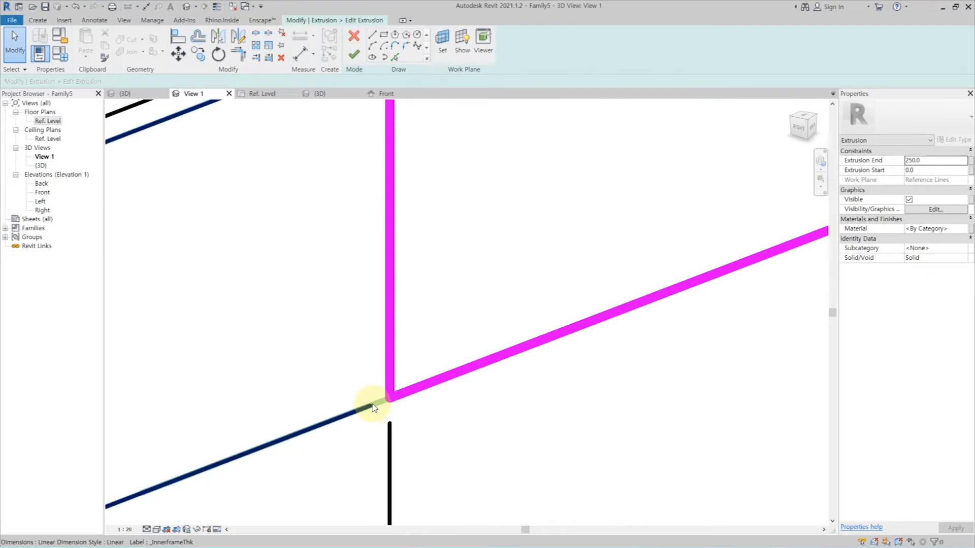
Restore the _InnerFrameThk parameter to 50 in the family types.
{"action": "scroll", "coordinate": [385, 409], "scroll_direction": "down", "scroll_amount": 4}
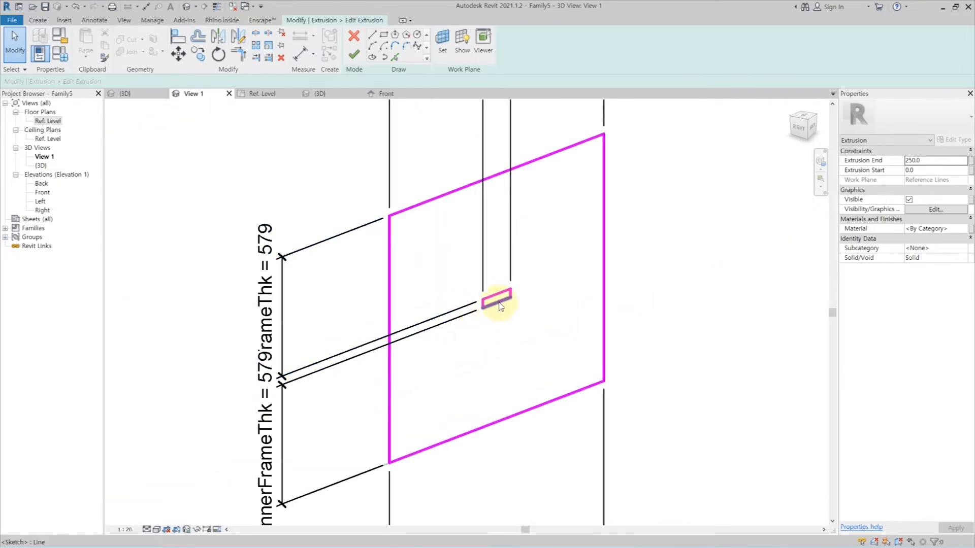
{"action": "left_click", "coordinate": [60, 52]}
{"action": "left_click", "coordinate": [707, 175]}
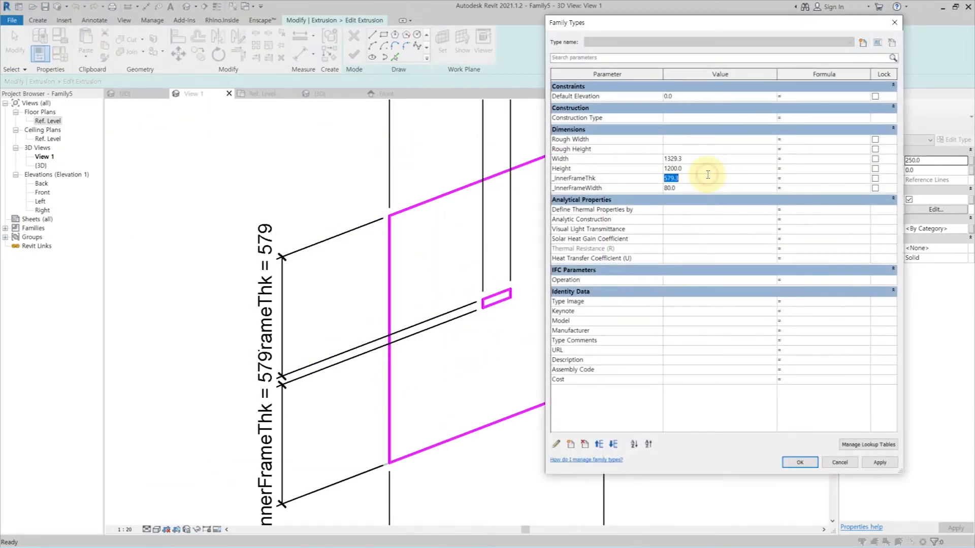
{"action": "left_click", "coordinate": [798, 462]}
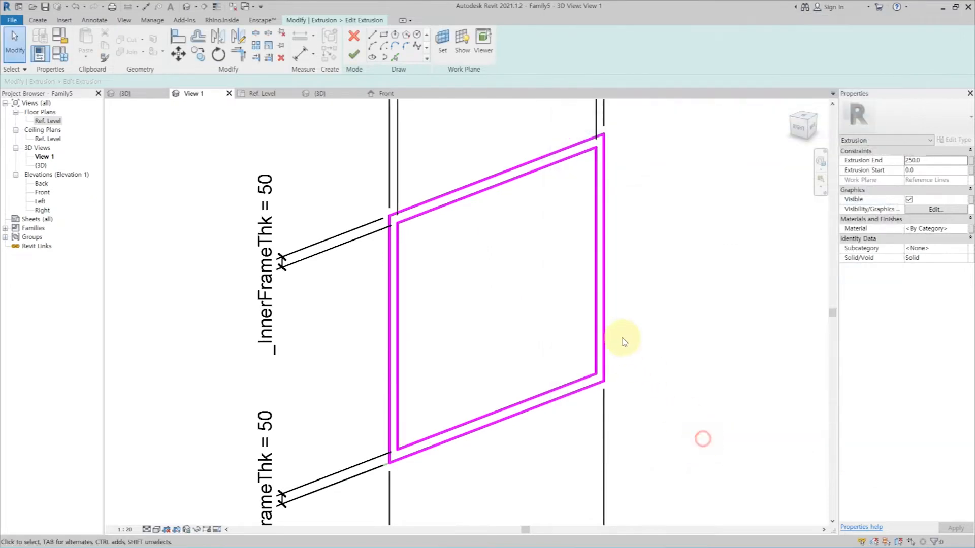
Move the sash profile's far inner and outer vertical edges about 400 mm toward the hinge and remove the unsatisfied constraints.
{"action": "left_click", "coordinate": [595, 274]}
{"action": "key", "text": "m"}
{"action": "key", "text": "v"}
{"action": "left_click", "coordinate": [552, 281]}
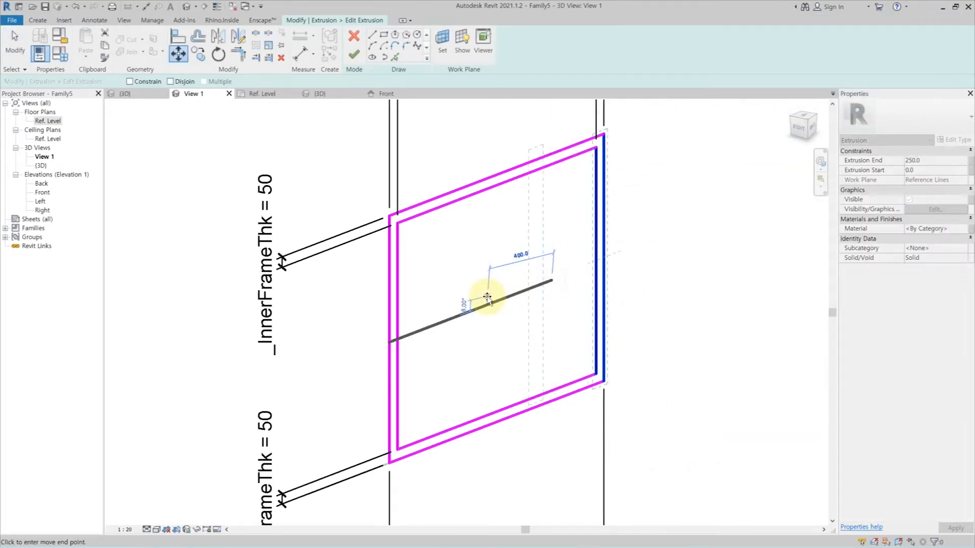
{"action": "left_click", "coordinate": [487, 305]}
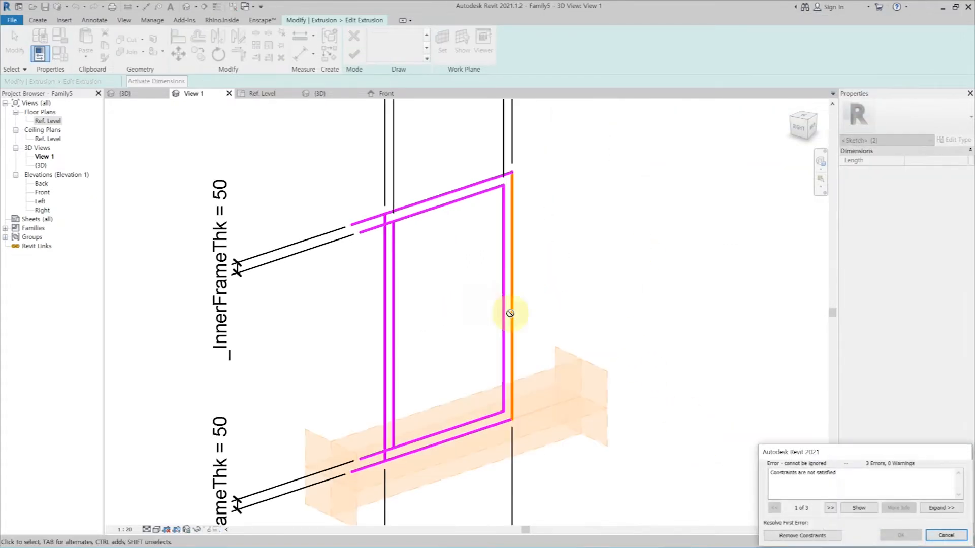
{"action": "left_click", "coordinate": [797, 538]}
{"action": "left_click", "coordinate": [531, 322]}
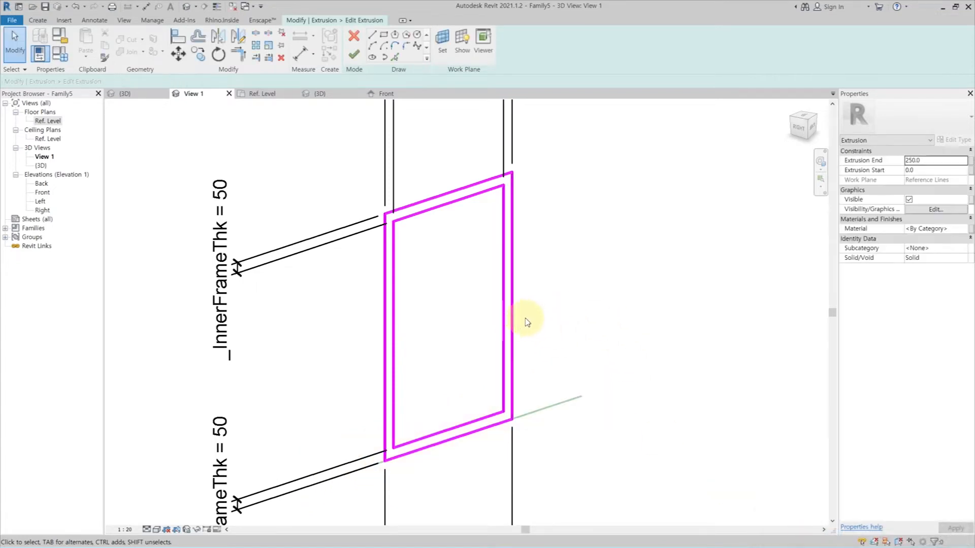
Relabel the sash profile's overall width dimension with the Width parameter.
{"action": "left_click", "coordinate": [511, 474]}
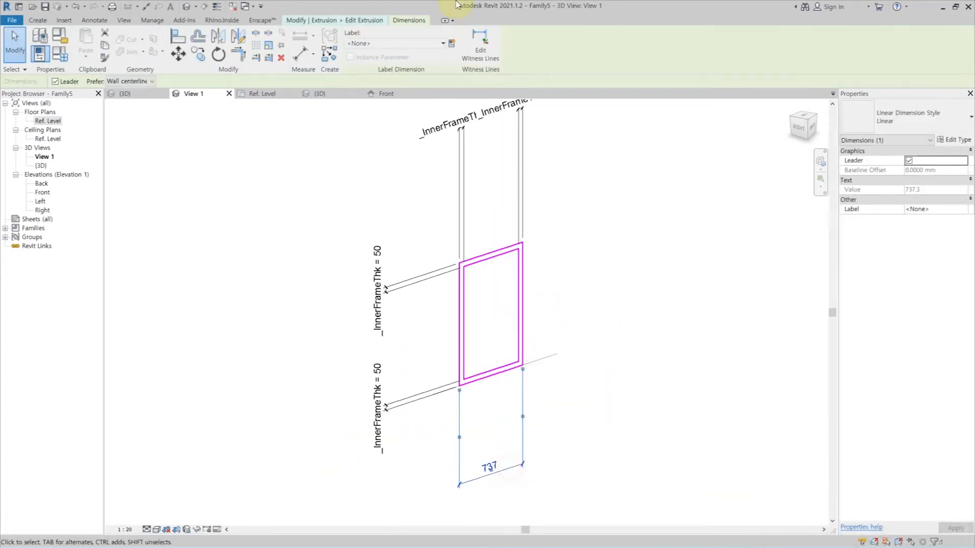
{"action": "left_click", "coordinate": [404, 48]}
{"action": "left_click", "coordinate": [396, 150]}
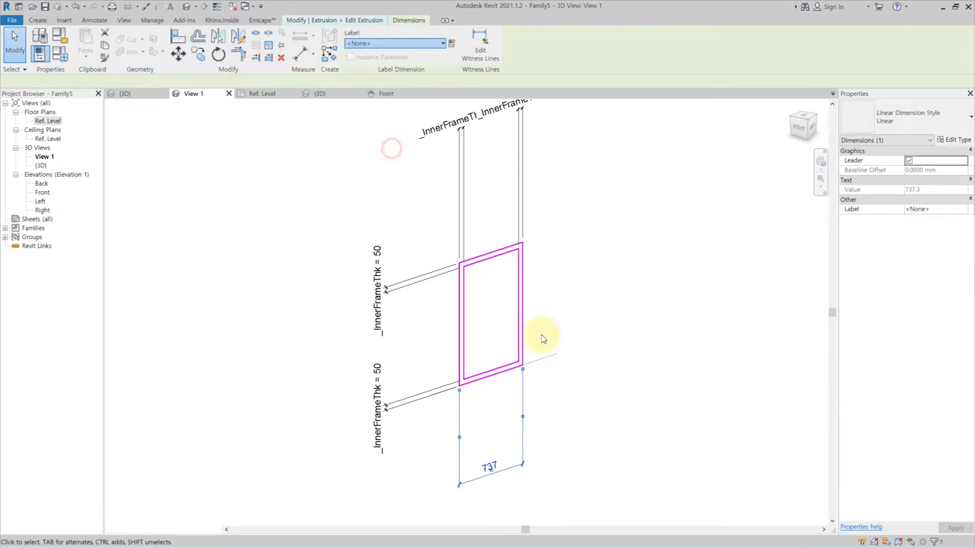
{"action": "left_click", "coordinate": [588, 398]}
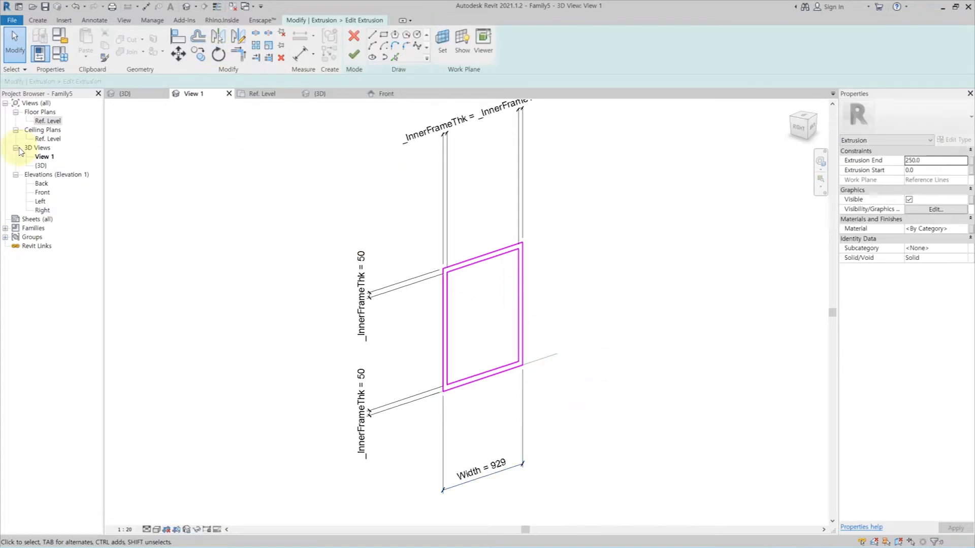
Undo the Width labelling and delete the sash profile's overall width dimension.
{"action": "key", "text": "ctrl+z"}
{"action": "left_click", "coordinate": [505, 469]}
{"action": "key", "text": "Delete"}
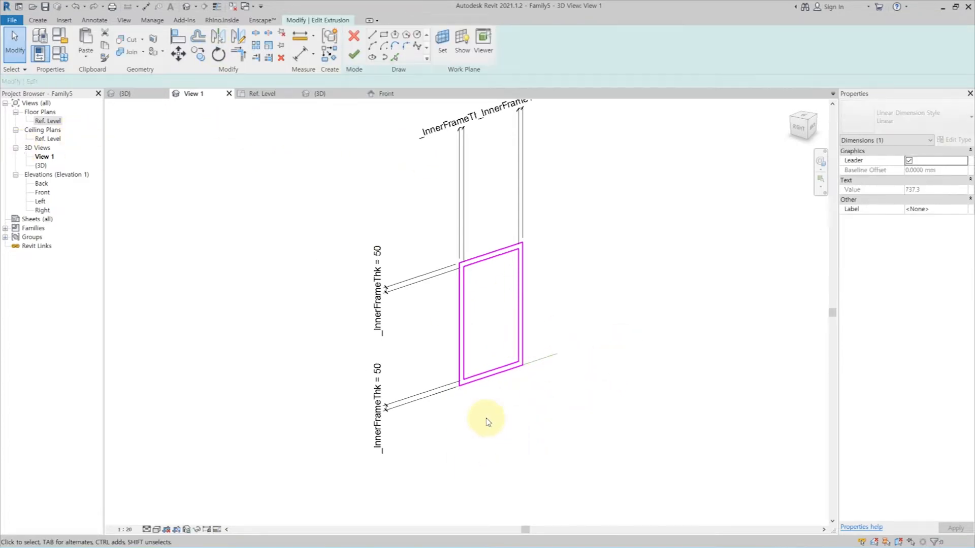
Add an aligned dimension along the full length of the angled reference line in the Ref. Level plan.
{"action": "scroll", "coordinate": [485, 410], "scroll_direction": "up", "scroll_amount": 2}
{"action": "double_click", "coordinate": [48, 121]}
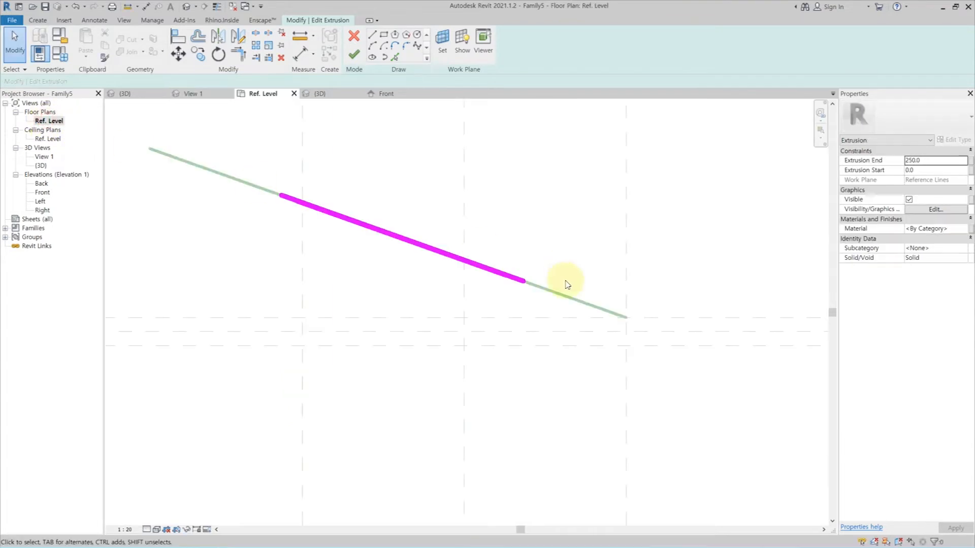
{"action": "left_click", "coordinate": [626, 321]}
{"action": "scroll", "coordinate": [661, 312], "scroll_direction": "down", "scroll_amount": 3}
{"action": "left_click", "coordinate": [440, 242]}
{"action": "left_click", "coordinate": [507, 218]}
{"action": "key", "text": "Escape"}
{"action": "key", "text": "Escape"}
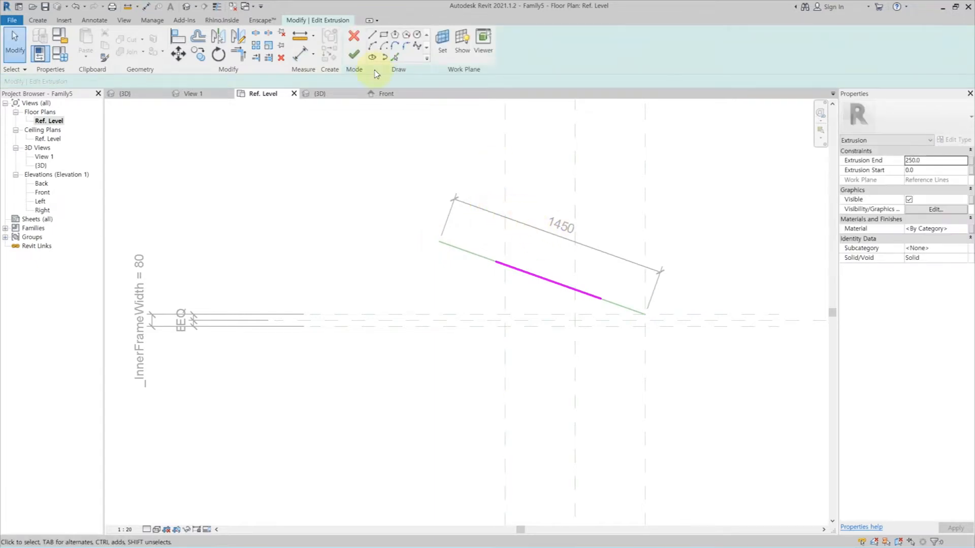
Finish the sketch and try to label the reference line's length dimension with Width, removing the unsatisfied constraints.
{"action": "left_click", "coordinate": [359, 60]}
{"action": "left_click", "coordinate": [558, 234]}
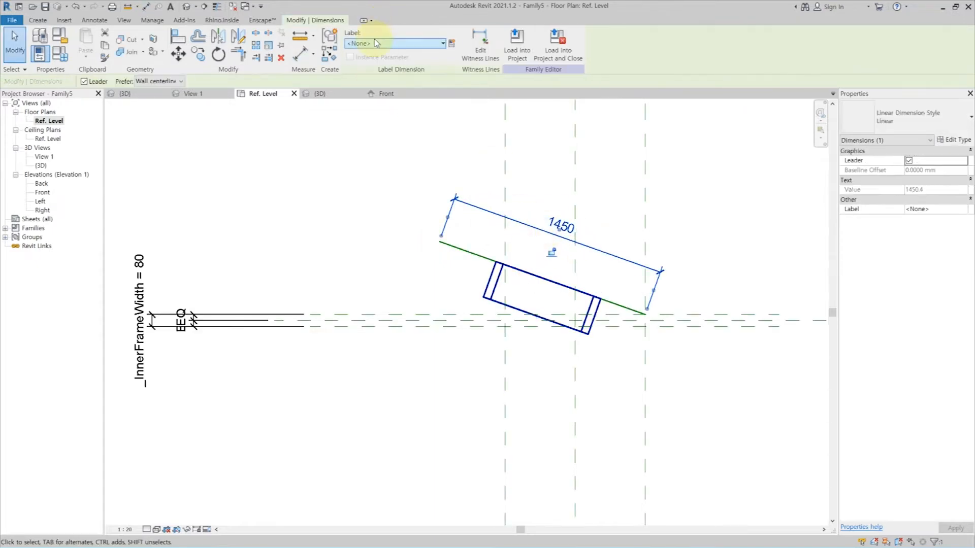
{"action": "left_click", "coordinate": [393, 43]}
{"action": "left_click", "coordinate": [382, 151]}
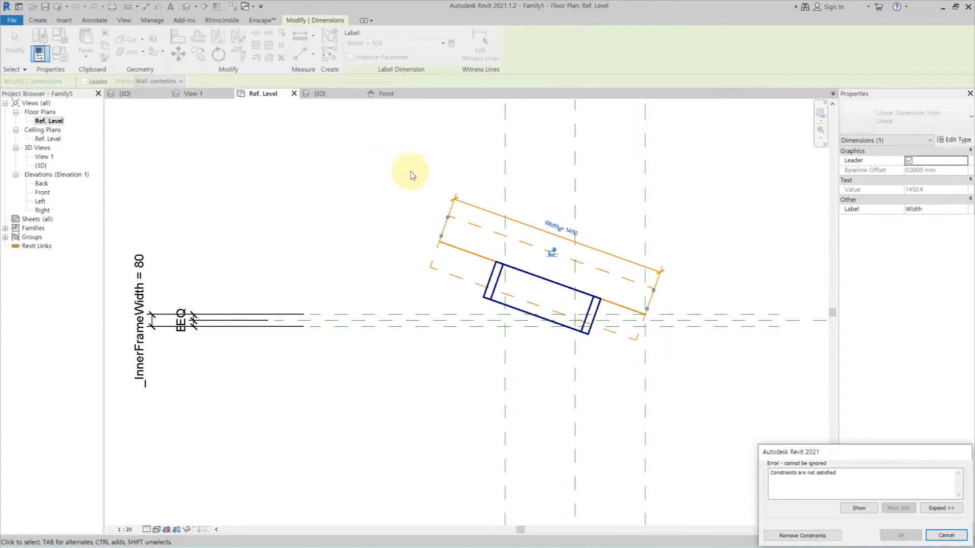
{"action": "left_click", "coordinate": [806, 535]}
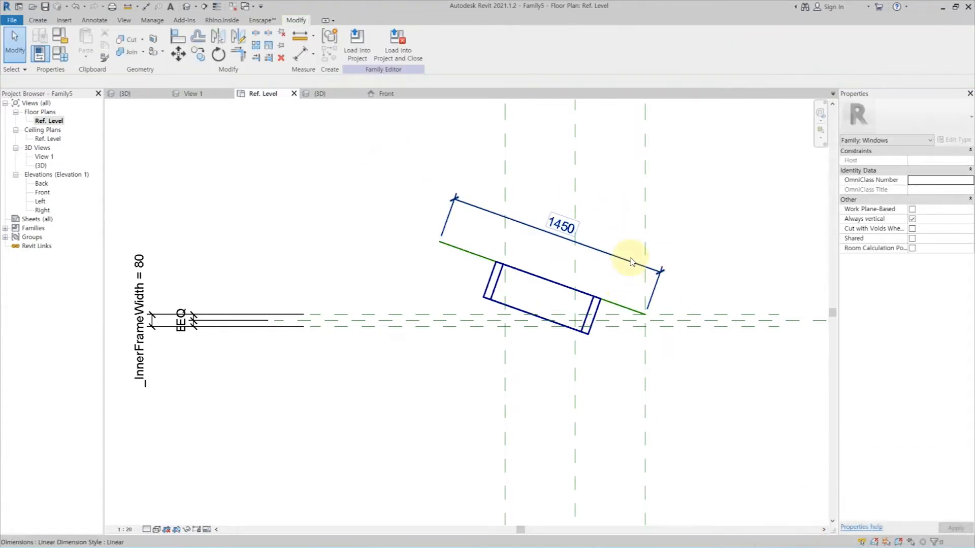
Stretch the sash extrusion's hinge-side face along the reference line to just short of its hinge end.
{"action": "left_click", "coordinate": [592, 307]}
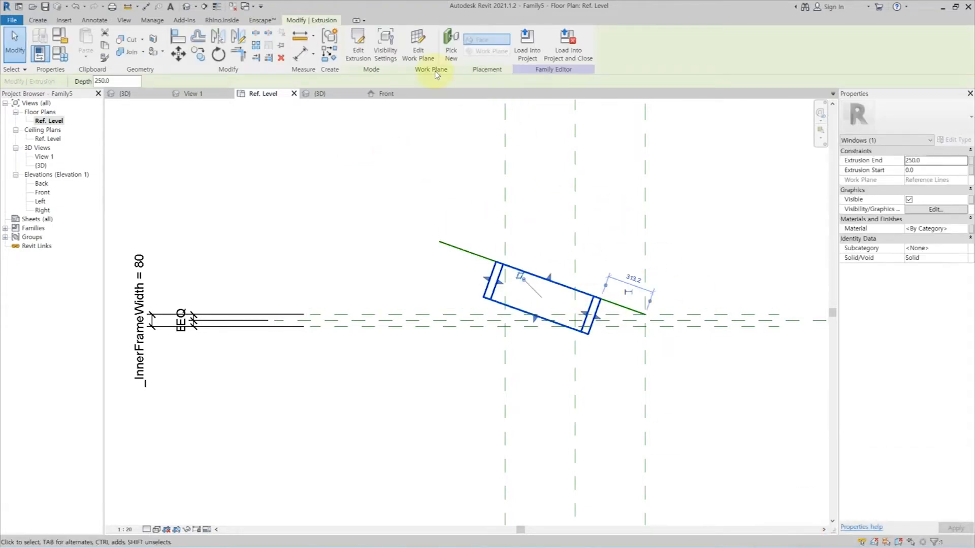
{"action": "left_click", "coordinate": [356, 51]}
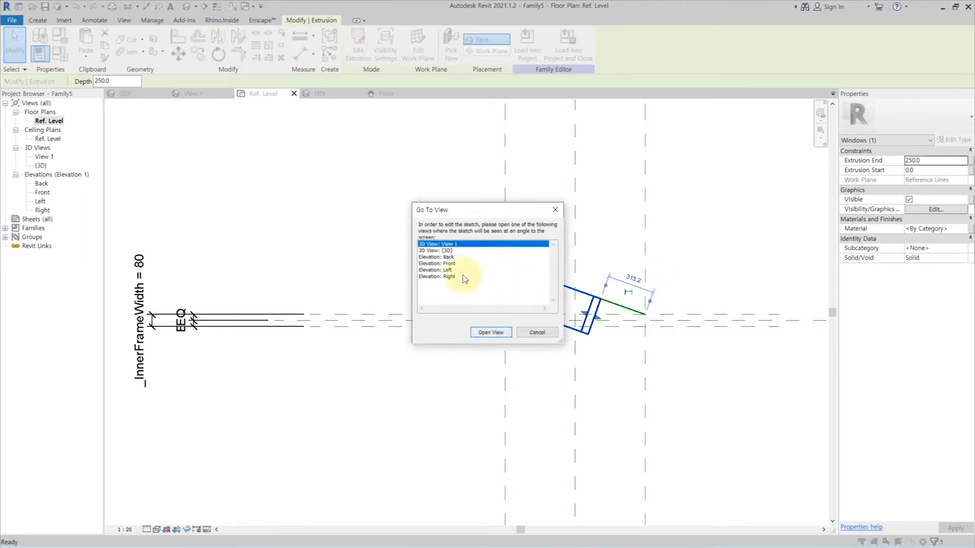
{"action": "key", "text": "Escape"}
{"action": "key", "text": "Escape"}
{"action": "scroll", "coordinate": [594, 316], "scroll_direction": "up", "scroll_amount": 2}
{"action": "left_click", "coordinate": [597, 316]}
{"action": "left_click_drag", "start_coordinate": [597, 315], "coordinate": [640, 341]}
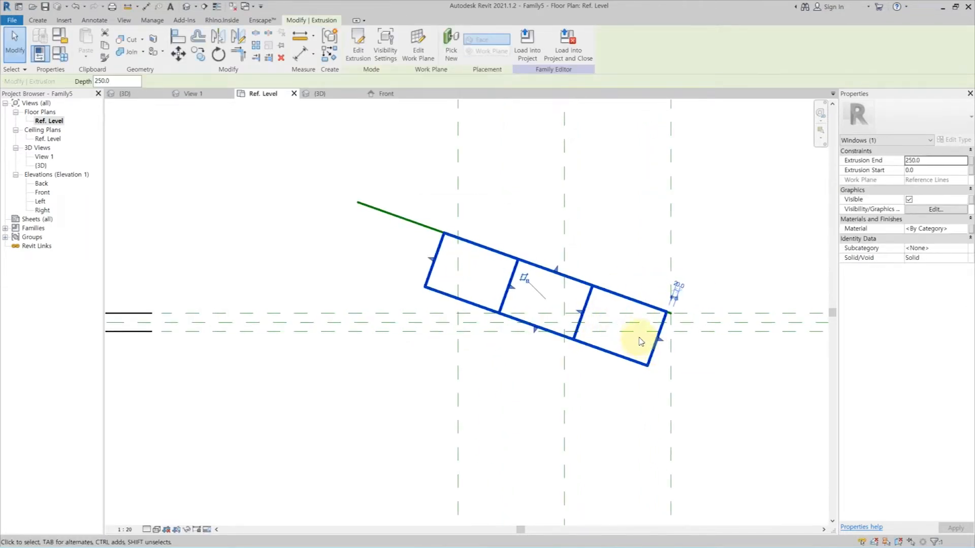
Reopen the sash sketch in View 1 and align the outer rectangle's hinge-side vertical edge with the reference line's end.
{"action": "left_click", "coordinate": [358, 45]}
{"action": "left_click", "coordinate": [490, 331]}
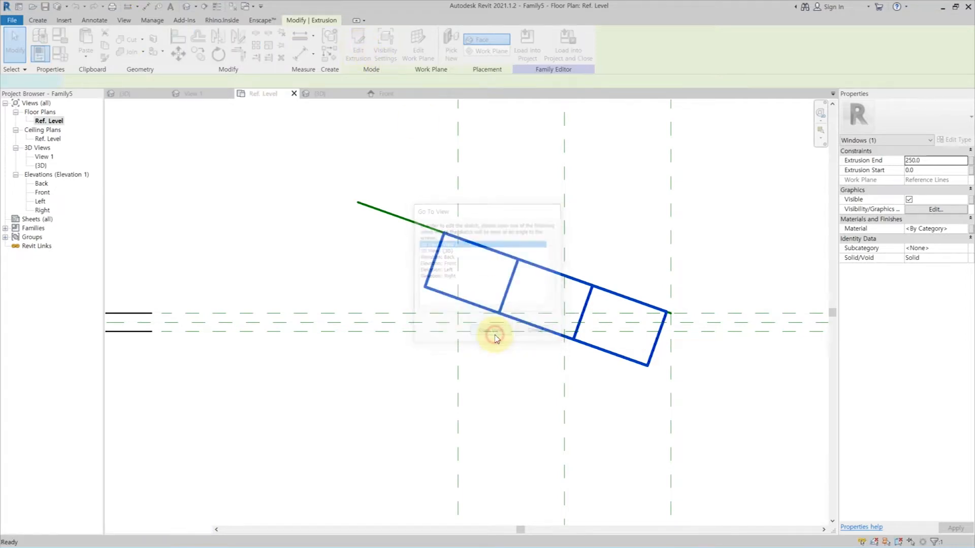
{"action": "scroll", "coordinate": [474, 388], "scroll_direction": "down", "scroll_amount": 3}
{"action": "scroll", "coordinate": [430, 389], "scroll_direction": "up", "scroll_amount": 2}
{"action": "key", "text": "a"}
{"action": "key", "text": "l"}
{"action": "scroll", "coordinate": [424, 385], "scroll_direction": "up", "scroll_amount": 3}
{"action": "left_click", "coordinate": [408, 385]}
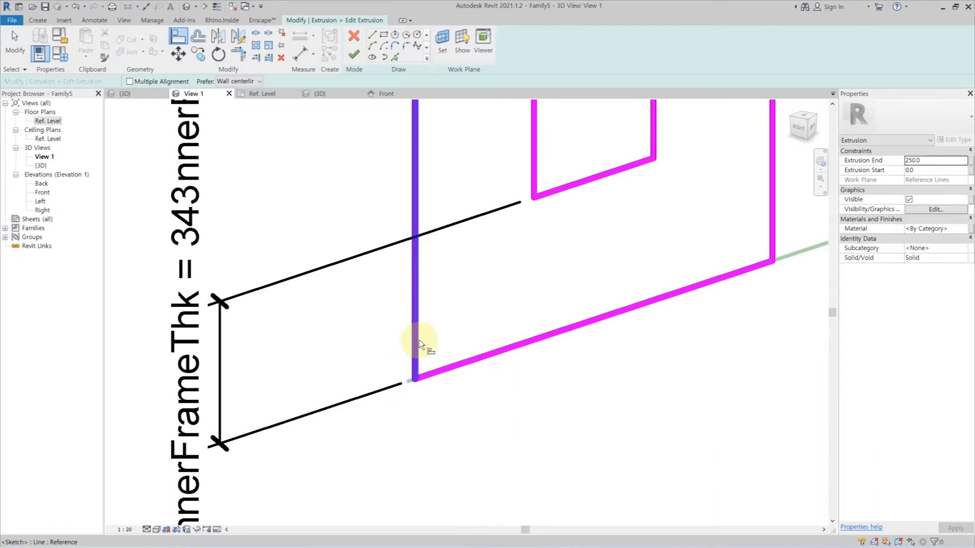
{"action": "left_click", "coordinate": [416, 339]}
{"action": "key", "text": "Escape"}
{"action": "scroll", "coordinate": [457, 294], "scroll_direction": "down", "scroll_amount": 5}
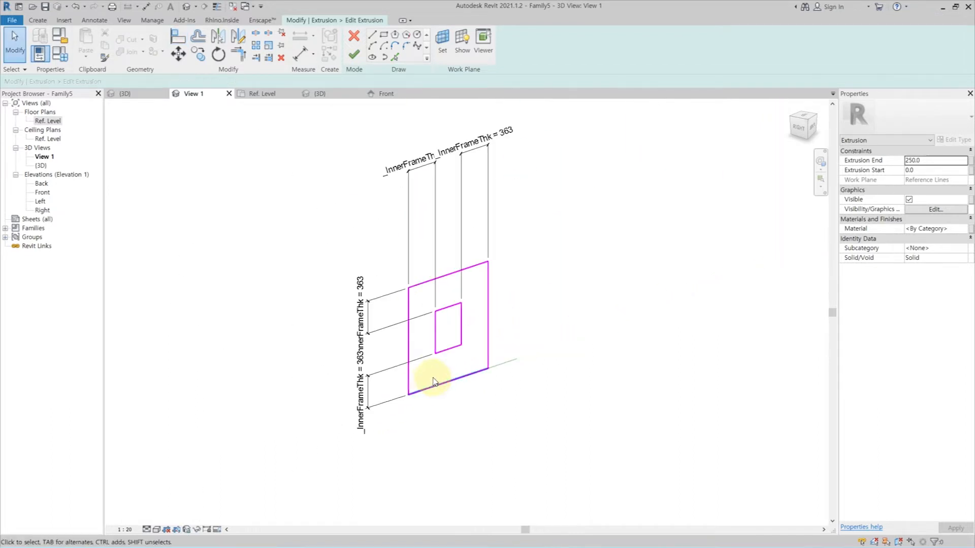
Dimension the outer rectangle's overall width between its vertical edges and label it with the Width parameter.
{"action": "key", "text": "Escape"}
{"action": "key", "text": "d"}
{"action": "key", "text": "i"}
{"action": "left_click", "coordinate": [405, 343]}
{"action": "left_click", "coordinate": [495, 337]}
{"action": "left_click", "coordinate": [504, 439]}
{"action": "key", "text": "Escape"}
{"action": "key", "text": "Escape"}
{"action": "left_click", "coordinate": [443, 43]}
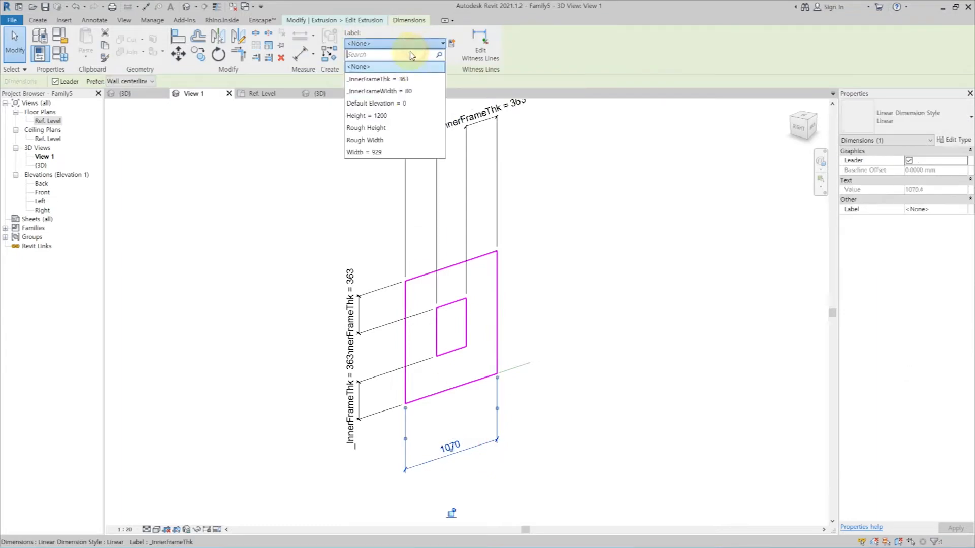
{"action": "left_click", "coordinate": [375, 153]}
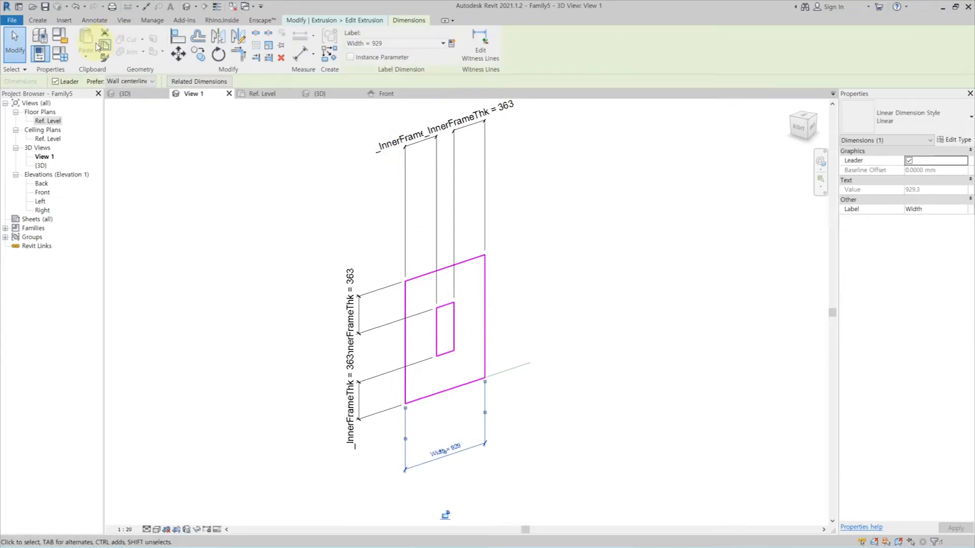
Set _InnerFrameThk to 50 in the family types and finish the sash extrusion sketch.
{"action": "left_click", "coordinate": [60, 55]}
{"action": "left_click", "coordinate": [695, 178]}
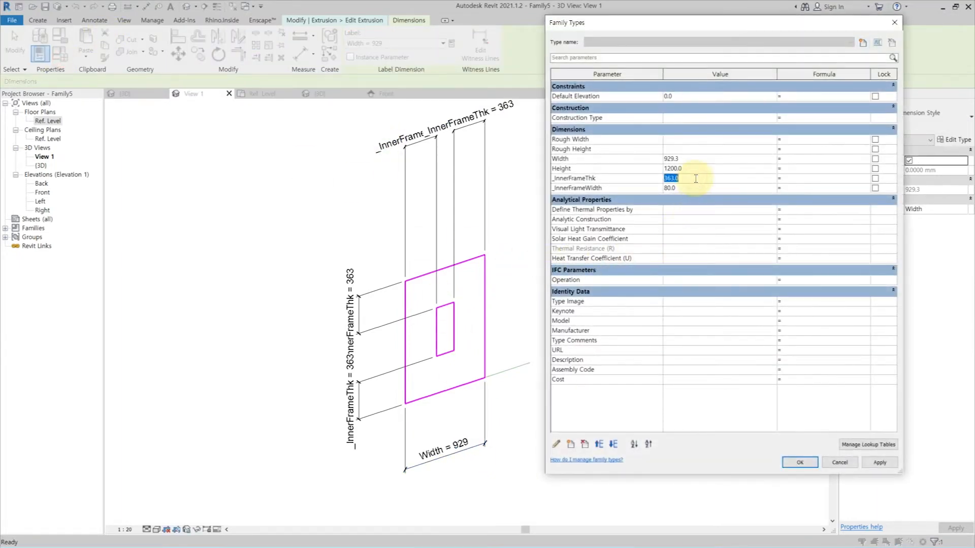
{"action": "left_click", "coordinate": [879, 462]}
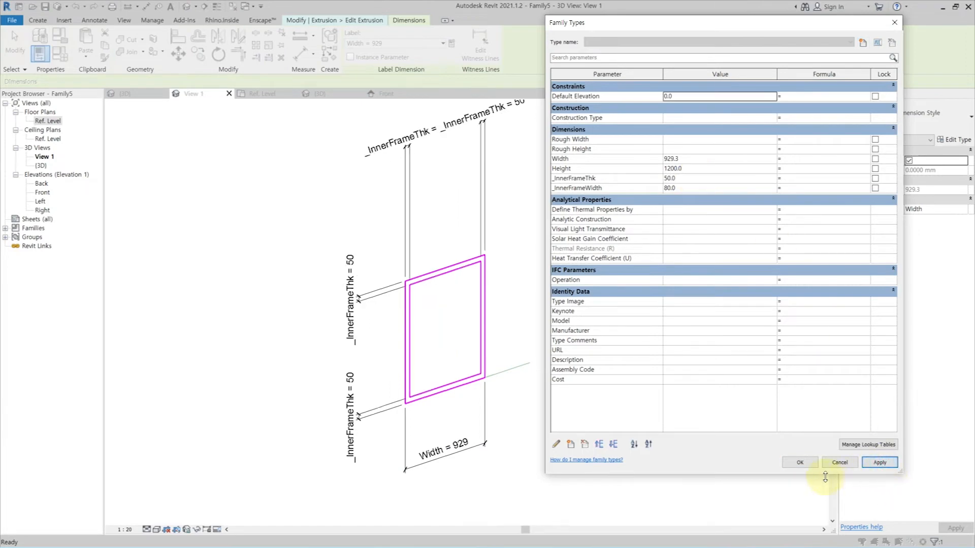
{"action": "left_click", "coordinate": [800, 463]}
{"action": "left_click", "coordinate": [355, 50]}
{"action": "left_click", "coordinate": [603, 266]}
Open the family parameter association for the sash extrusion's Extrusion End from the Ref. Level plan.
{"action": "double_click", "coordinate": [49, 121]}
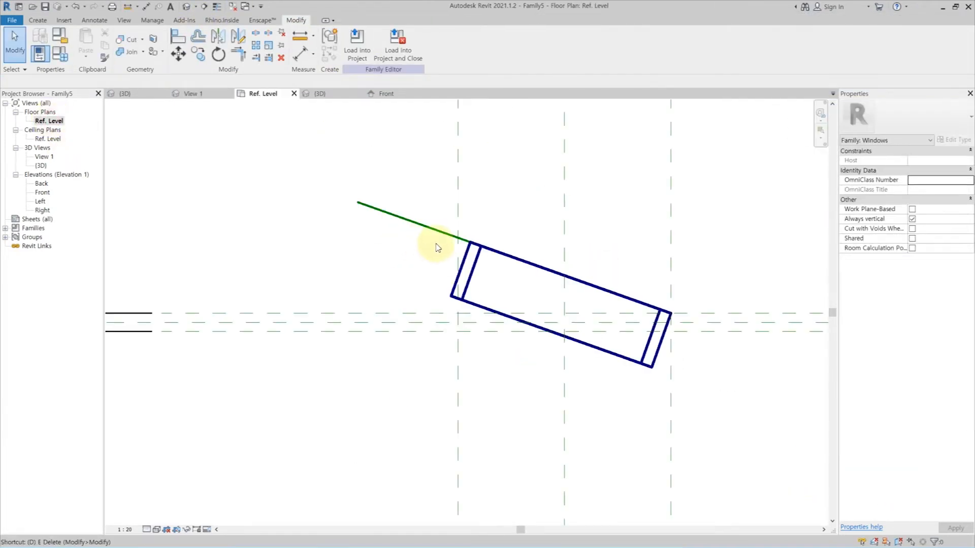
{"action": "left_click", "coordinate": [473, 262]}
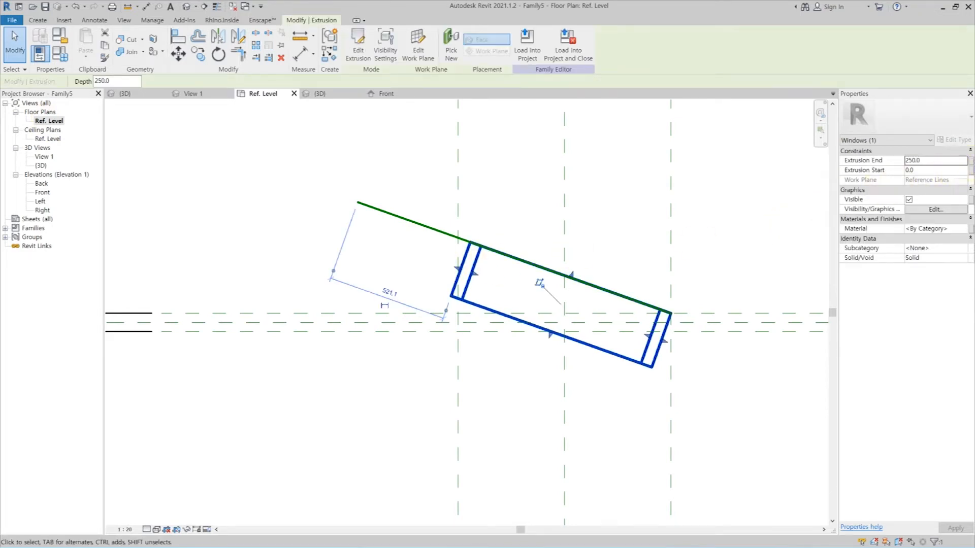
{"action": "left_click", "coordinate": [971, 165]}
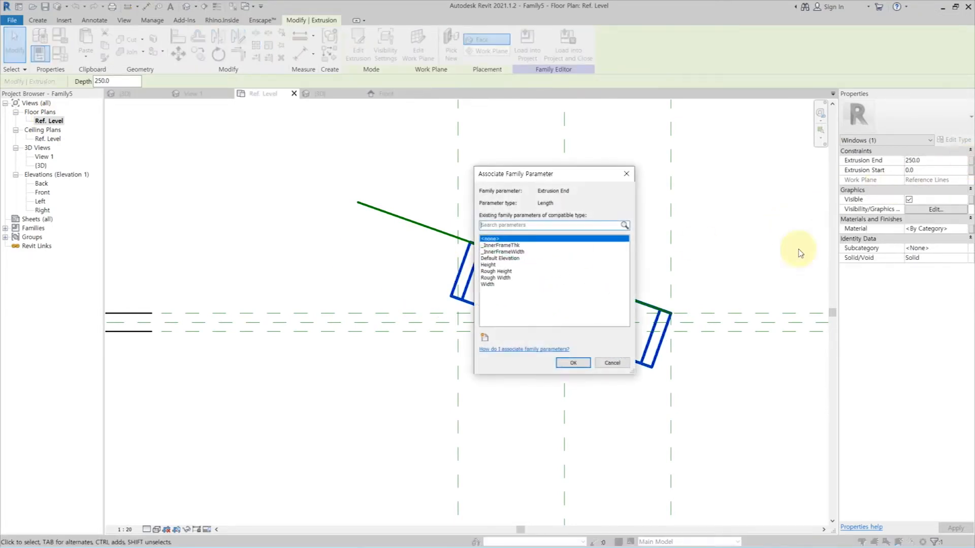
{"action": "left_click", "coordinate": [485, 339]}
{"action": "left_click_drag", "start_coordinate": [496, 134], "coordinate": [323, 133]}
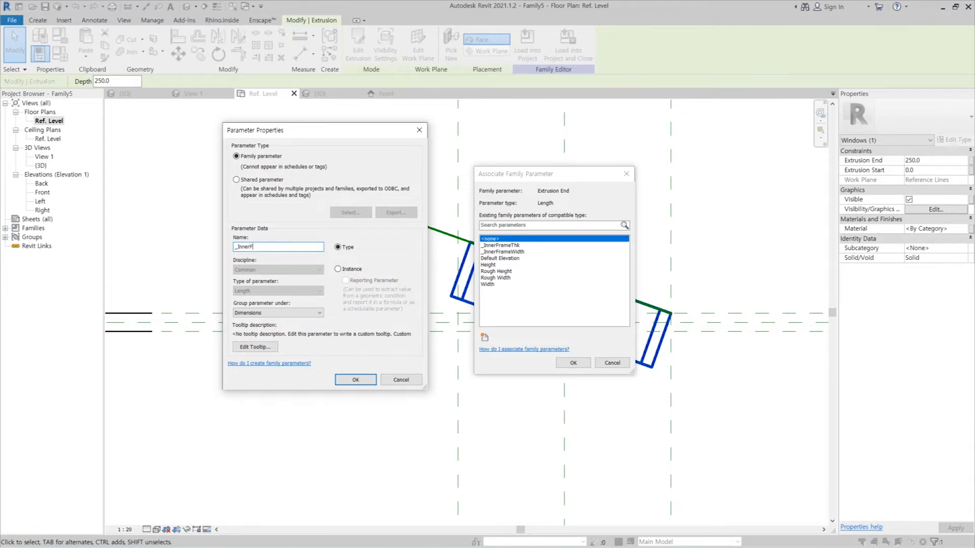
{"action": "key", "text": "Escape"}
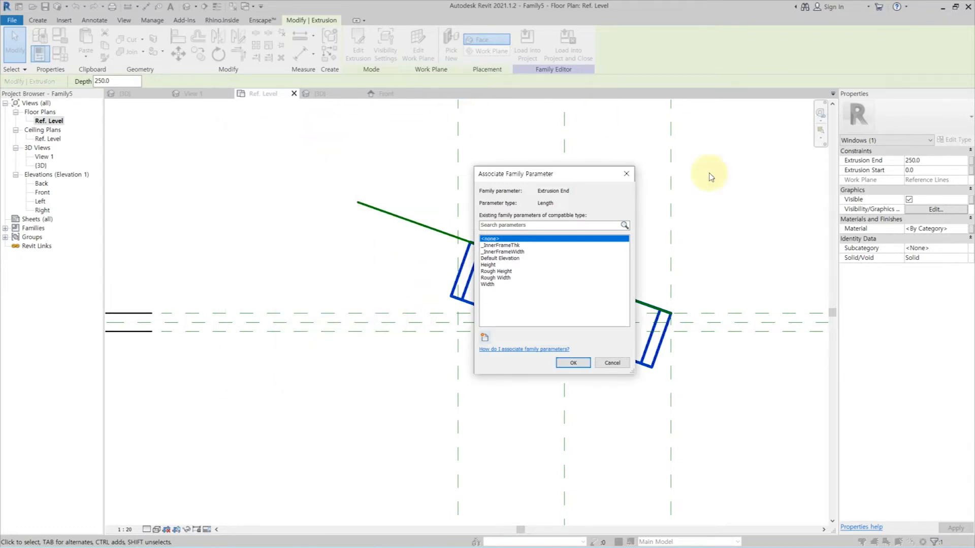
Associate the sash's Extrusion End with the existing _InnerFrameWidth parameter.
{"action": "left_click", "coordinate": [508, 252]}
{"action": "left_click", "coordinate": [573, 363]}
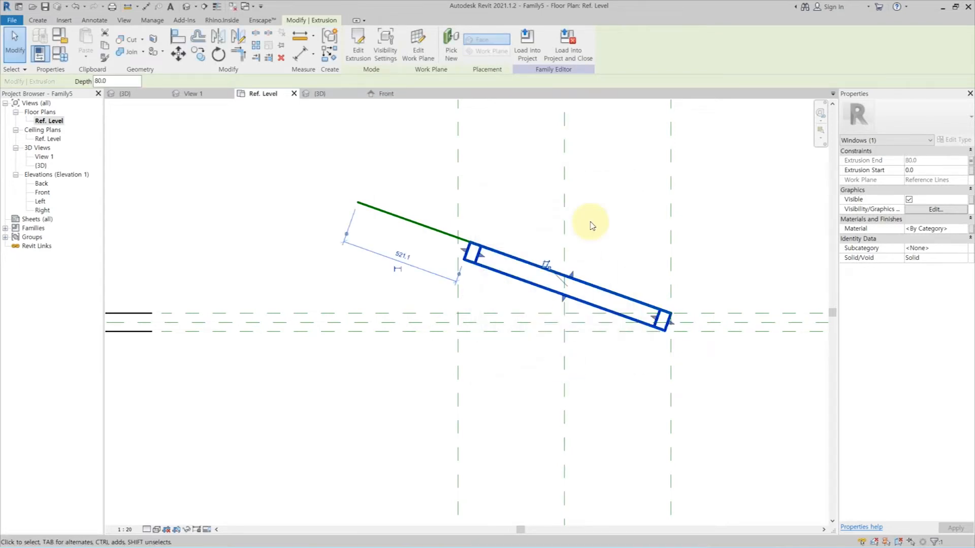
{"action": "left_click", "coordinate": [620, 240]}
{"action": "scroll", "coordinate": [621, 240], "scroll_direction": "down", "scroll_amount": 2}
{"action": "scroll", "coordinate": [604, 241], "scroll_direction": "up", "scroll_amount": 2}
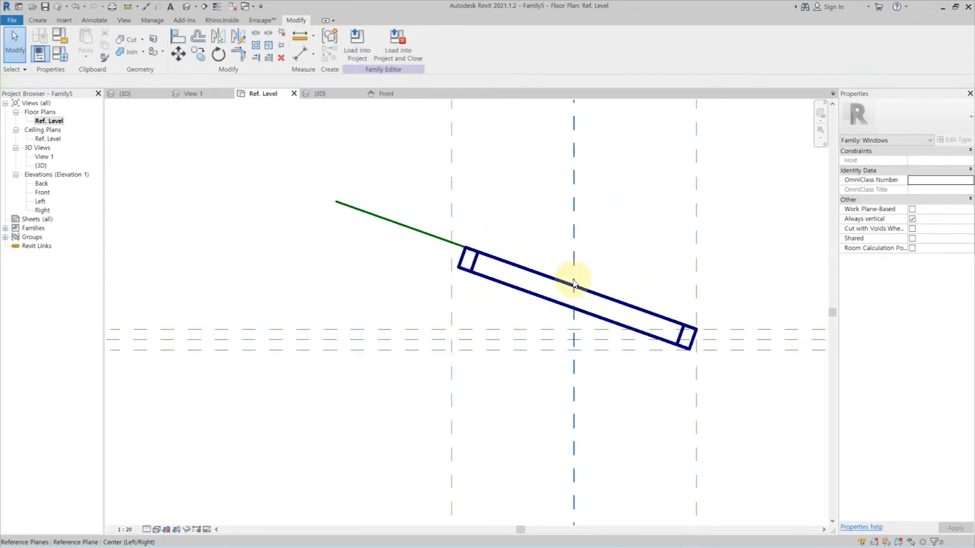
{"action": "scroll", "coordinate": [570, 277], "scroll_direction": "down", "scroll_amount": 1}
Start a new extrusion with the angled reference line's plane as work plane and open View 1 for sketching.
{"action": "left_click", "coordinate": [37, 20]}
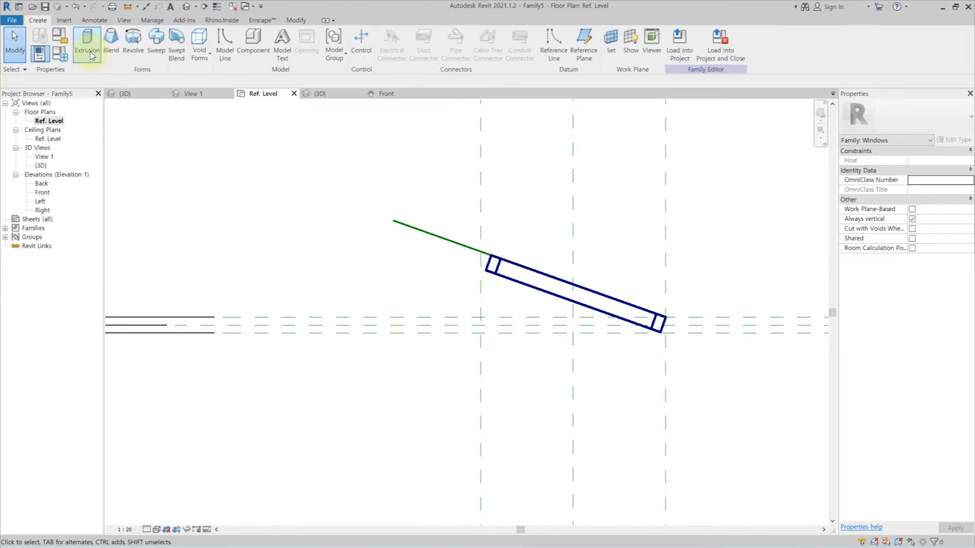
{"action": "left_click", "coordinate": [87, 43]}
{"action": "left_click", "coordinate": [441, 50]}
{"action": "left_click", "coordinate": [415, 292]}
{"action": "left_click", "coordinate": [462, 338]}
{"action": "left_click", "coordinate": [462, 247]}
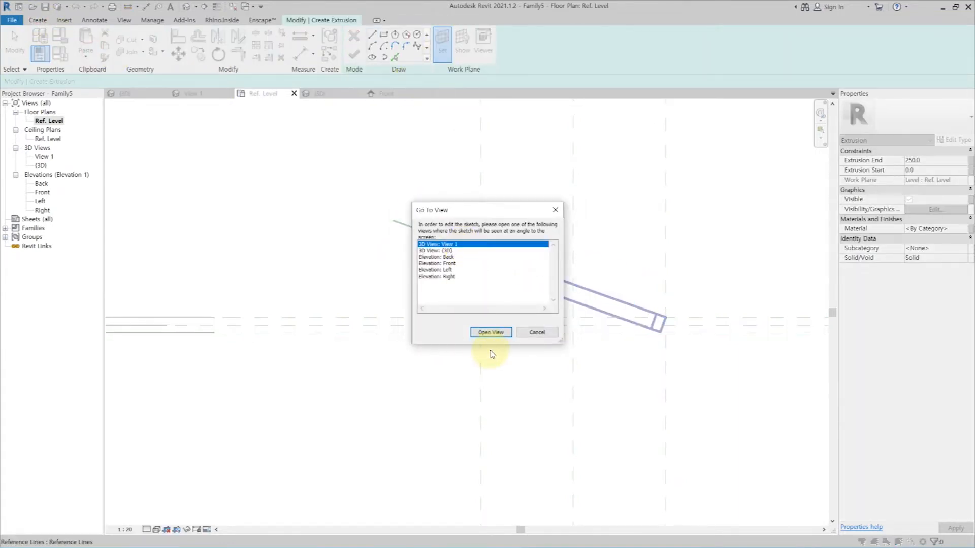
{"action": "left_click", "coordinate": [490, 332]}
Sketch the glass rectangle over the sash's inner opening, lock its four sides to the frame edges, and finish the extrusion.
{"action": "left_click", "coordinate": [384, 34]}
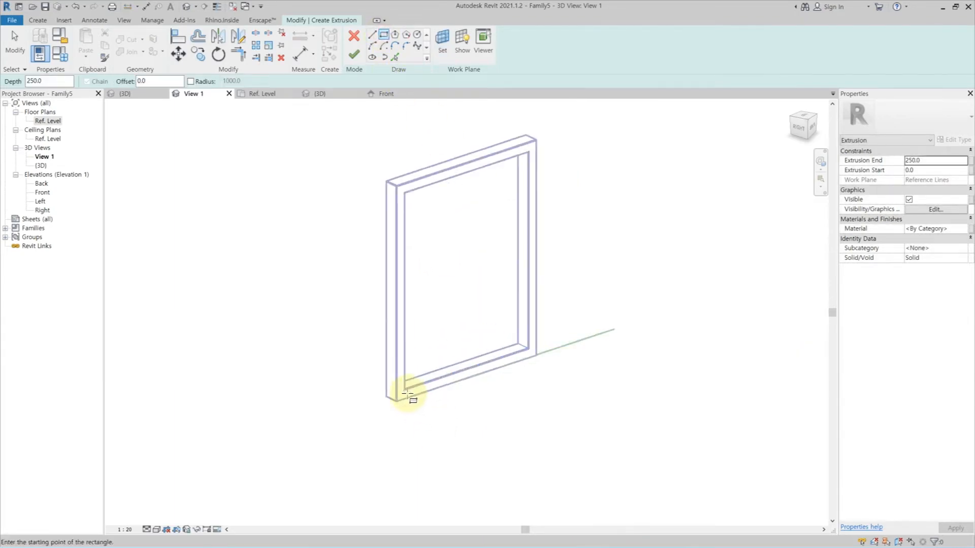
{"action": "left_click", "coordinate": [406, 391]}
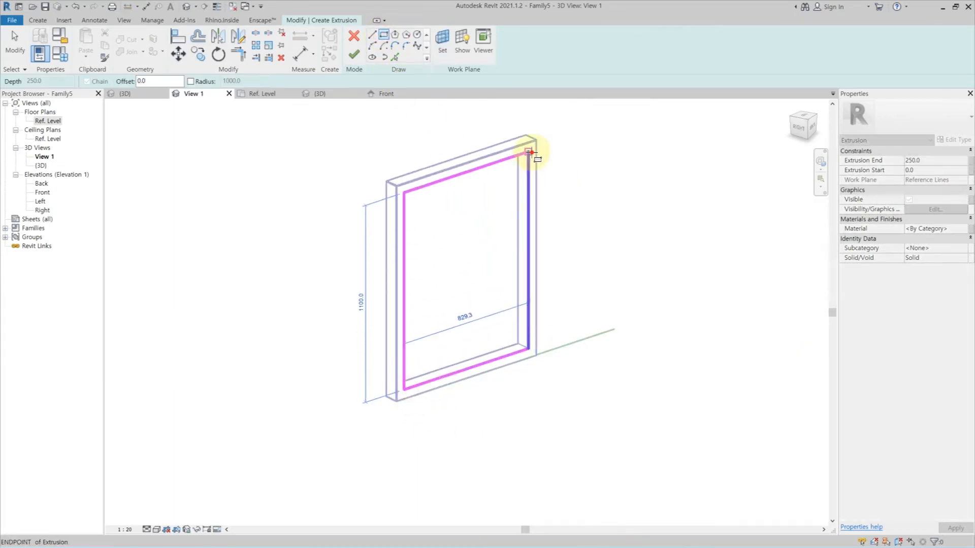
{"action": "left_click", "coordinate": [529, 152]}
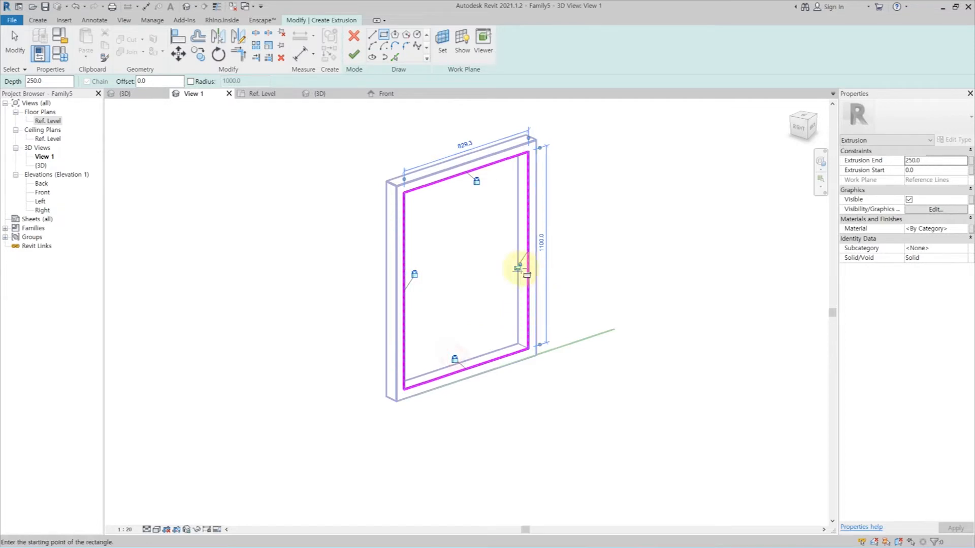
{"action": "left_click", "coordinate": [354, 54]}
Associate the glass extrusion's Extrusion Start with a new type parameter named _GlassOffset, working in the Ref. Level plan.
{"action": "left_click", "coordinate": [53, 121]}
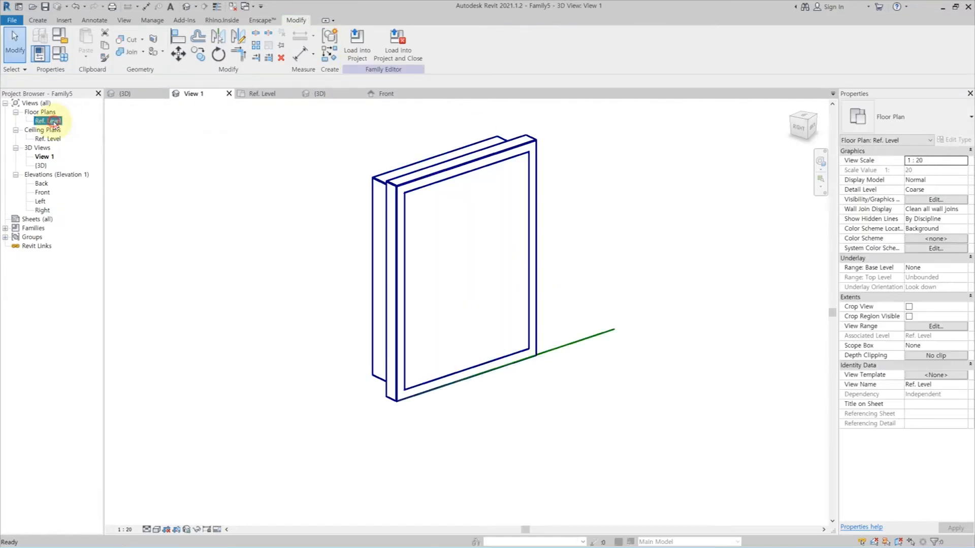
{"action": "double_click", "coordinate": [54, 120]}
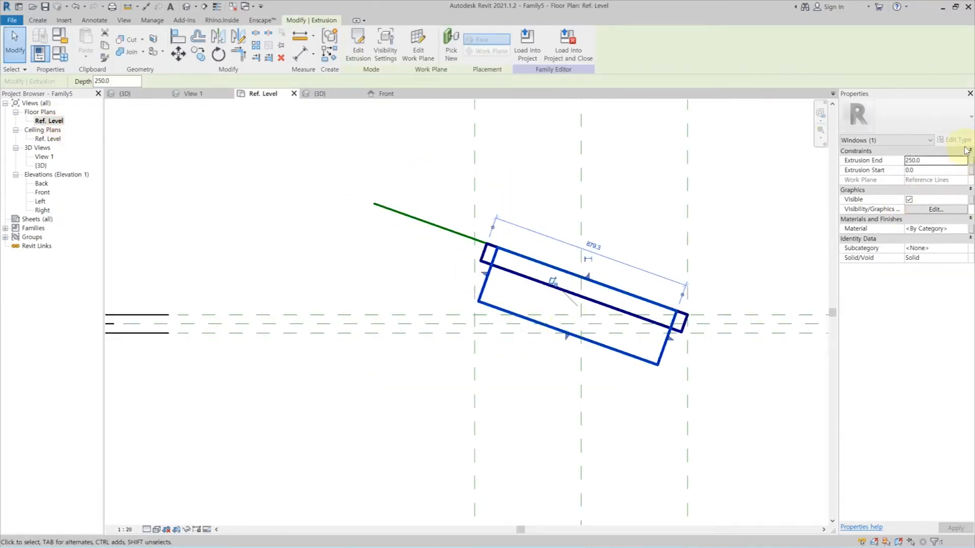
{"action": "left_click", "coordinate": [970, 171]}
{"action": "left_click", "coordinate": [485, 337]}
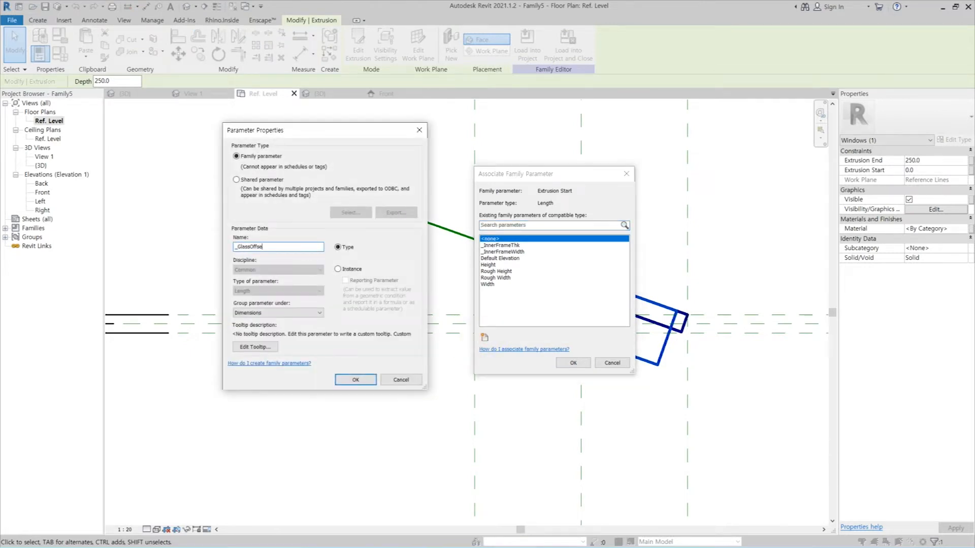
{"action": "left_click", "coordinate": [364, 382]}
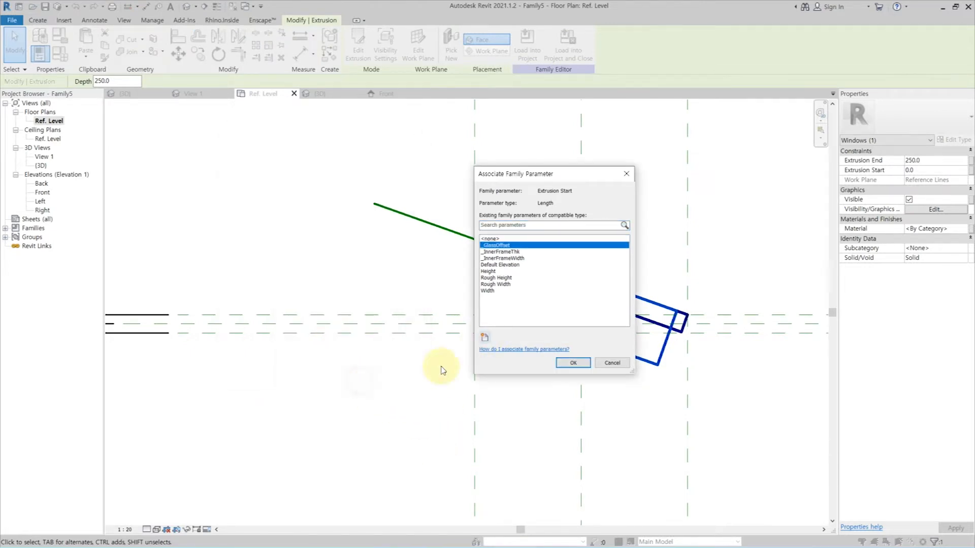
{"action": "left_click", "coordinate": [579, 364]}
{"action": "left_click", "coordinate": [586, 176]}
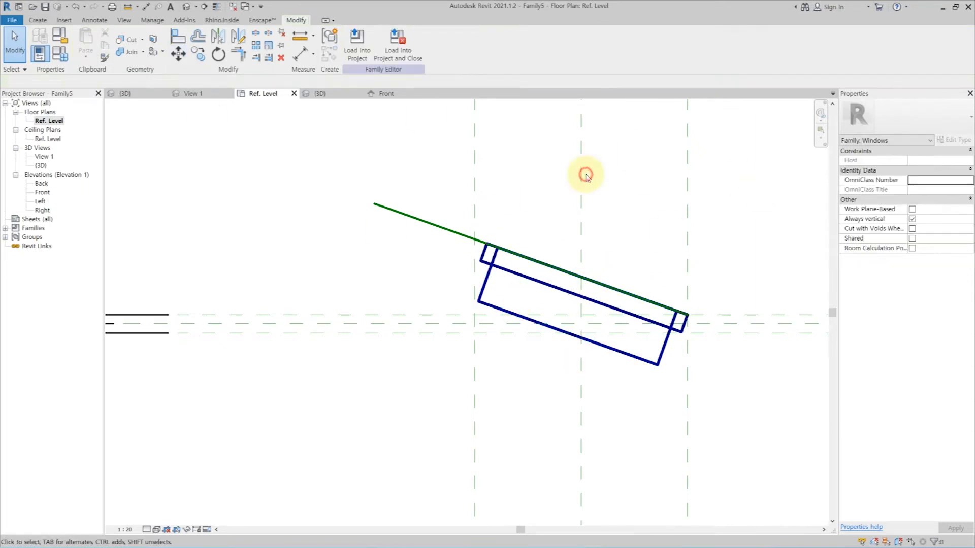
Set the _GlassOffset parameter to 10 in the family types.
{"action": "left_click", "coordinate": [60, 53]}
{"action": "left_click", "coordinate": [691, 178]}
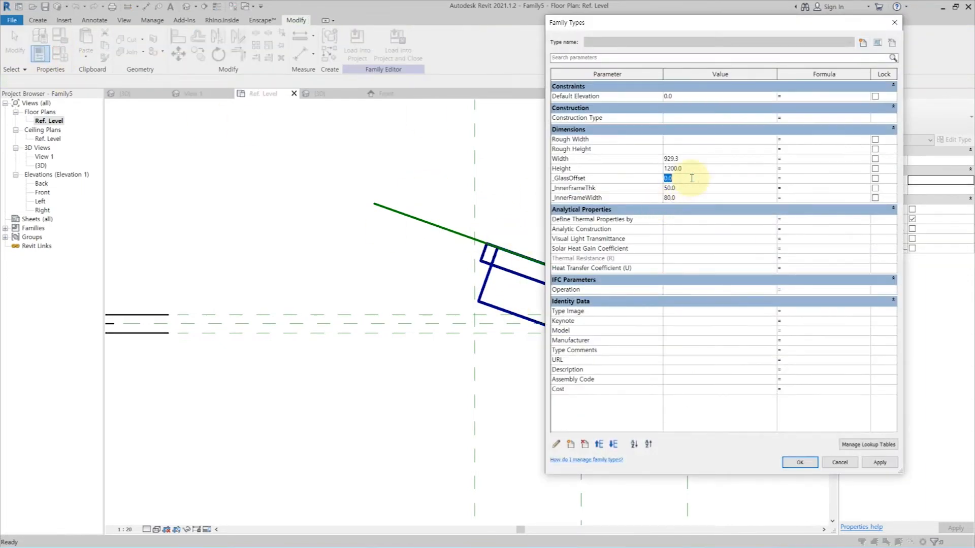
{"action": "left_click", "coordinate": [879, 461]}
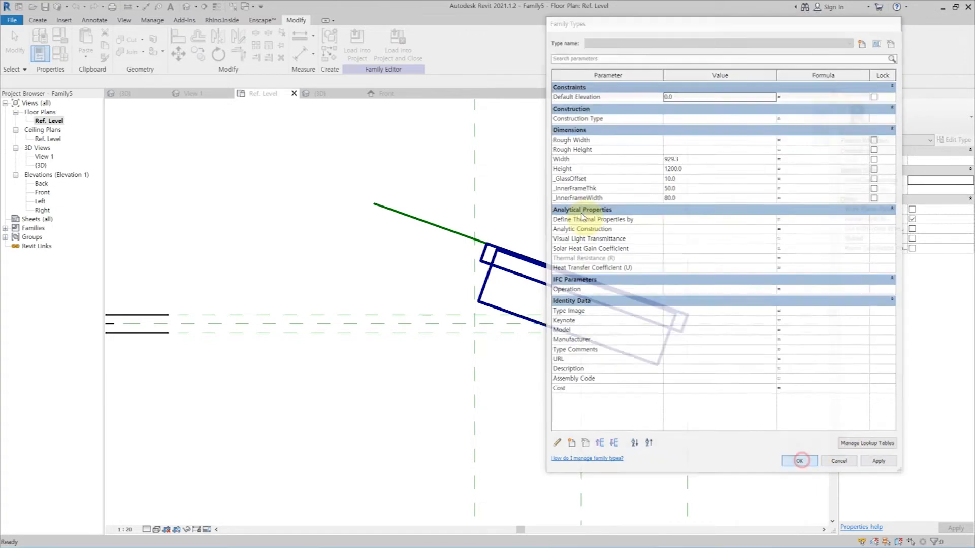
Place an aligned dimension across the glass extrusion's thickness, between its two long faces in plan.
{"action": "left_click", "coordinate": [800, 462]}
{"action": "scroll", "coordinate": [562, 261], "scroll_direction": "up", "scroll_amount": 5}
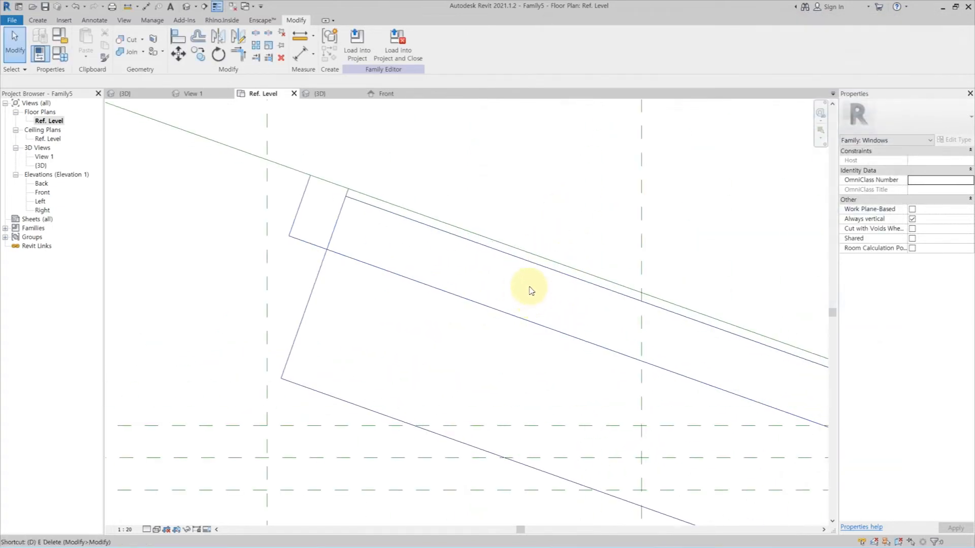
{"action": "key", "text": "d"}
{"action": "key", "text": "i"}
{"action": "left_click", "coordinate": [542, 269]}
{"action": "left_click", "coordinate": [435, 435]}
{"action": "scroll", "coordinate": [435, 431], "scroll_direction": "down", "scroll_amount": 4}
{"action": "left_click", "coordinate": [218, 278]}
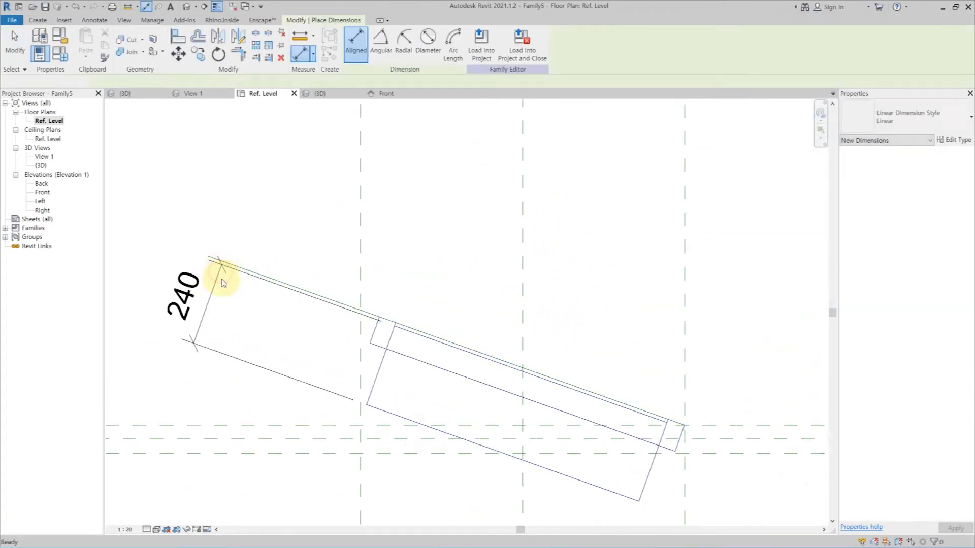
Label the glass thickness dimension with a new type parameter named _GlassThk.
{"action": "key", "text": "Escape"}
{"action": "key", "text": "Escape"}
{"action": "left_click", "coordinate": [220, 281]}
{"action": "left_click", "coordinate": [451, 44]}
{"action": "type", "text": "_"}
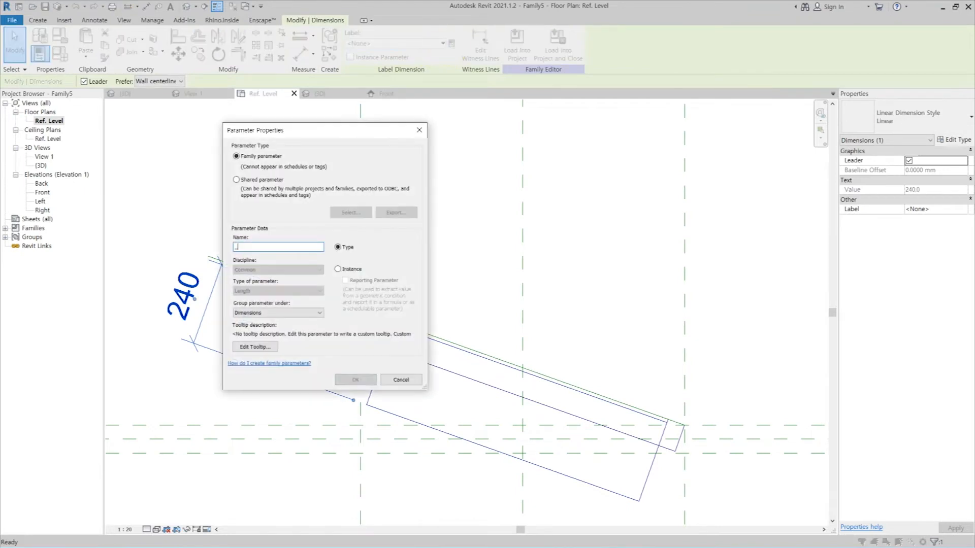
{"action": "key", "text": "Return"}
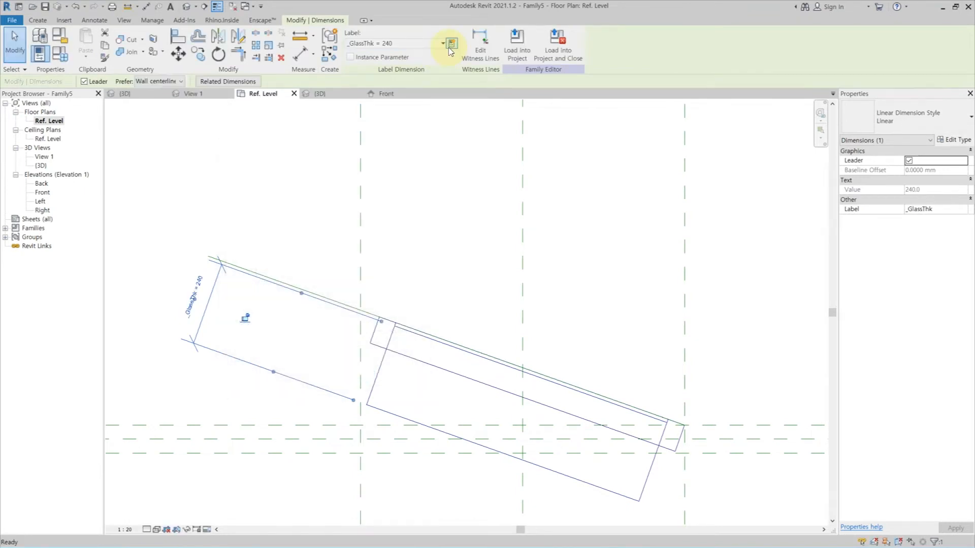
Set the _GlassThk parameter to 24 in the family types.
{"action": "left_click", "coordinate": [44, 61]}
{"action": "left_click", "coordinate": [696, 188]}
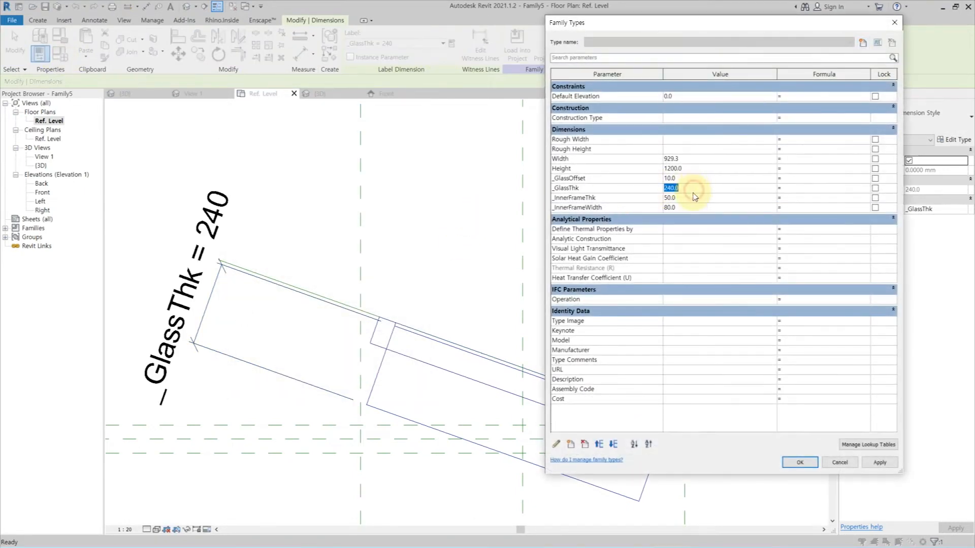
{"action": "left_click", "coordinate": [869, 464]}
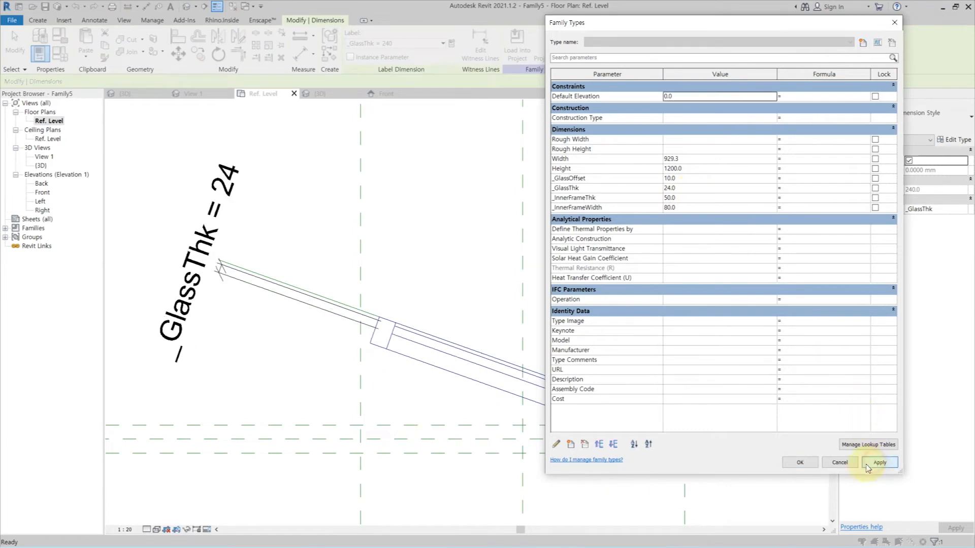
{"action": "left_click", "coordinate": [795, 463]}
{"action": "left_click", "coordinate": [446, 353]}
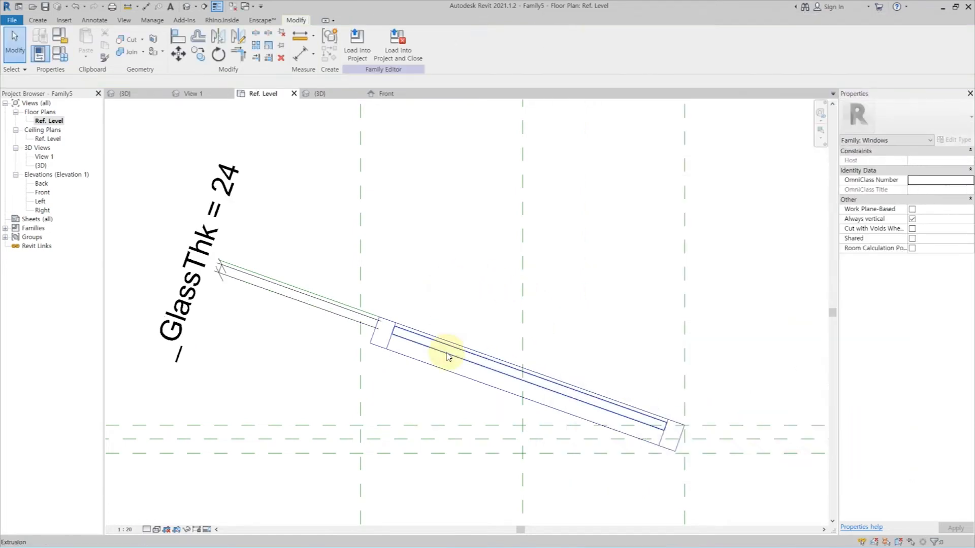
In the 3D view, associate the sash frame extrusion's Material with a new type parameter named _Frame.
{"action": "left_click", "coordinate": [187, 8]}
{"action": "scroll", "coordinate": [591, 348], "scroll_direction": "up", "scroll_amount": 1}
{"action": "scroll", "coordinate": [541, 175], "scroll_direction": "up", "scroll_amount": 2}
{"action": "left_click", "coordinate": [587, 251]}
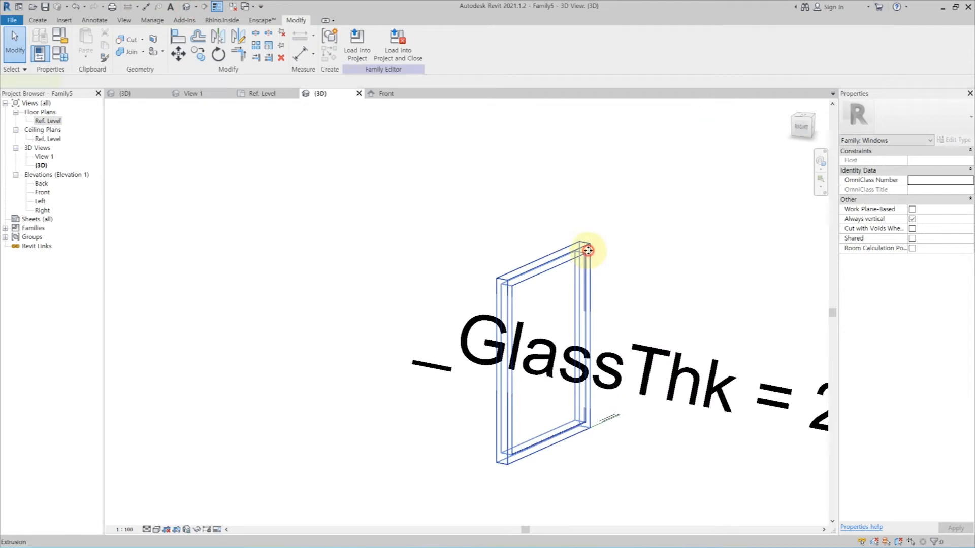
{"action": "left_click", "coordinate": [971, 235]}
{"action": "left_click", "coordinate": [484, 338]}
{"action": "type", "text": "Frame"}
{"action": "key", "text": "Return"}
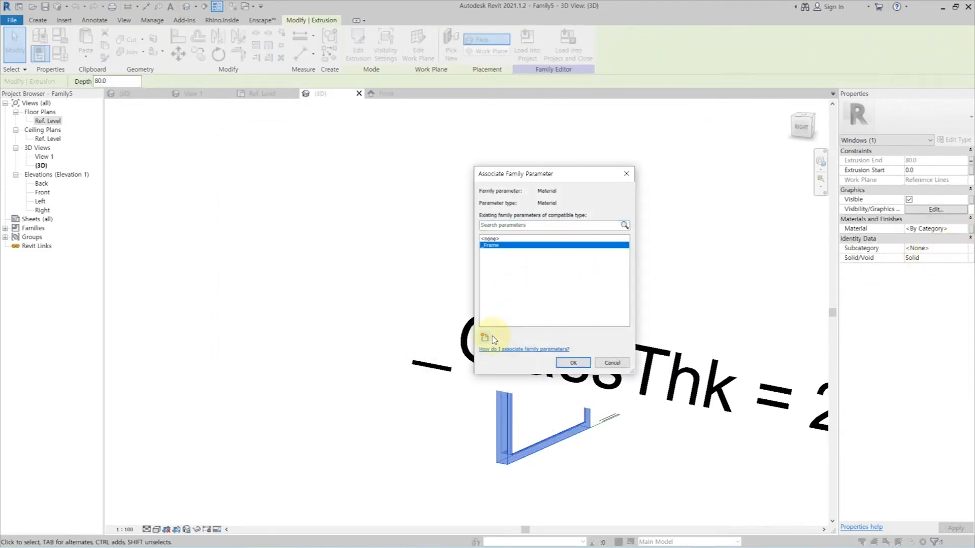
{"action": "left_click", "coordinate": [572, 365]}
Assign the sash frame extrusion to the Frame/Mullion subcategory.
{"action": "left_click", "coordinate": [954, 247]}
{"action": "left_click", "coordinate": [937, 271]}
{"action": "left_click", "coordinate": [625, 241]}
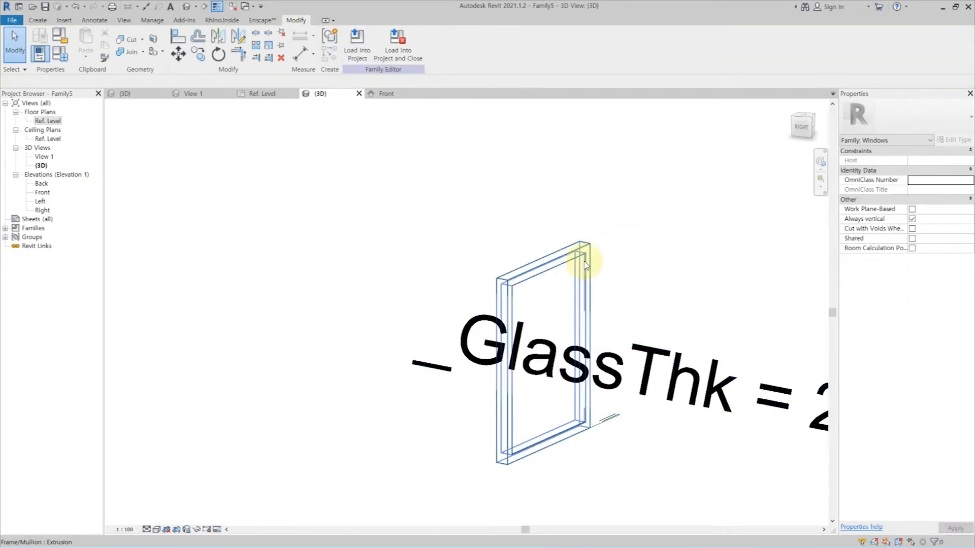
Associate the glass extrusion's Material with a new type parameter named _Glass.
{"action": "left_click", "coordinate": [581, 261]}
{"action": "left_click", "coordinate": [968, 232]}
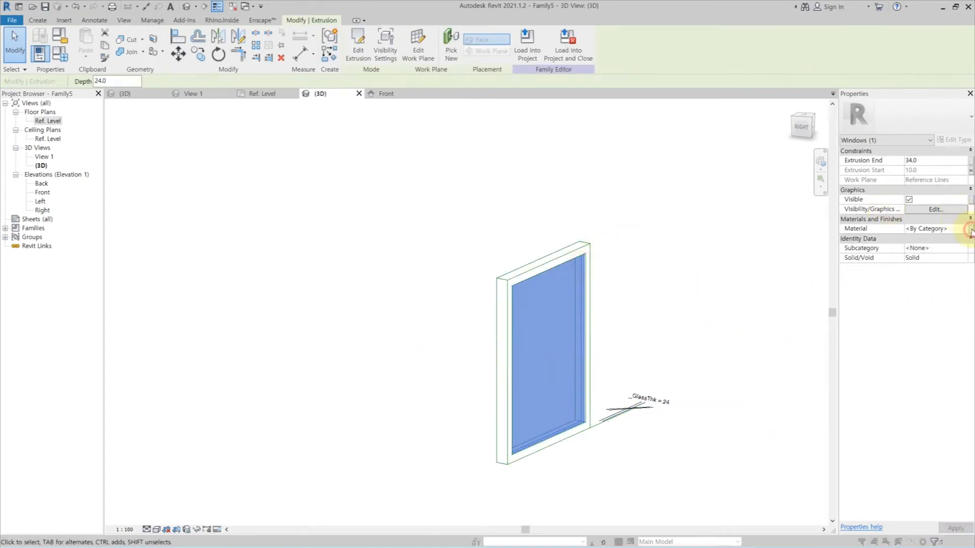
{"action": "left_click", "coordinate": [483, 338]}
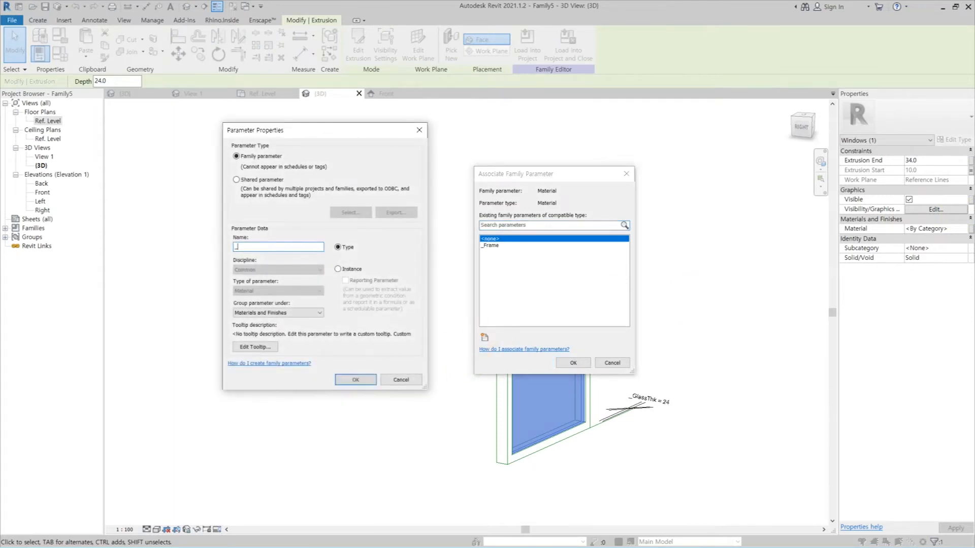
{"action": "type", "text": "_Glass"}
{"action": "key", "text": "Return"}
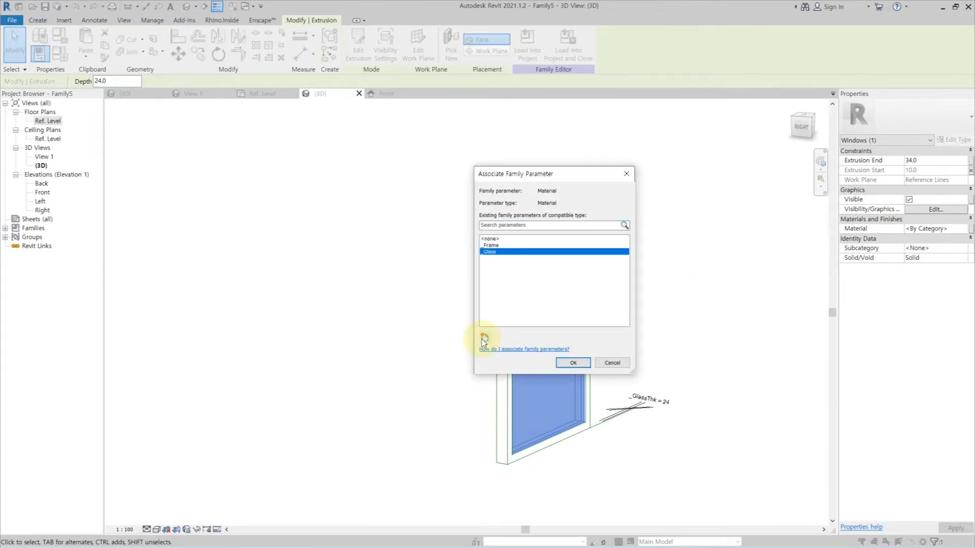
{"action": "left_click", "coordinate": [573, 363]}
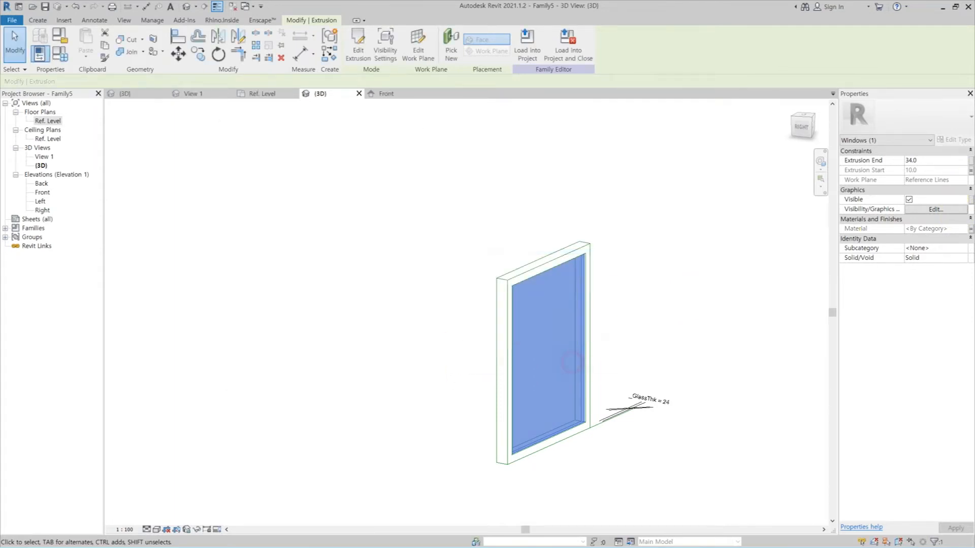
Assign the glass extrusion to the Glass subcategory.
{"action": "left_click", "coordinate": [967, 254]}
{"action": "left_click", "coordinate": [919, 283]}
{"action": "left_click", "coordinate": [533, 306]}
{"action": "left_click", "coordinate": [614, 285]}
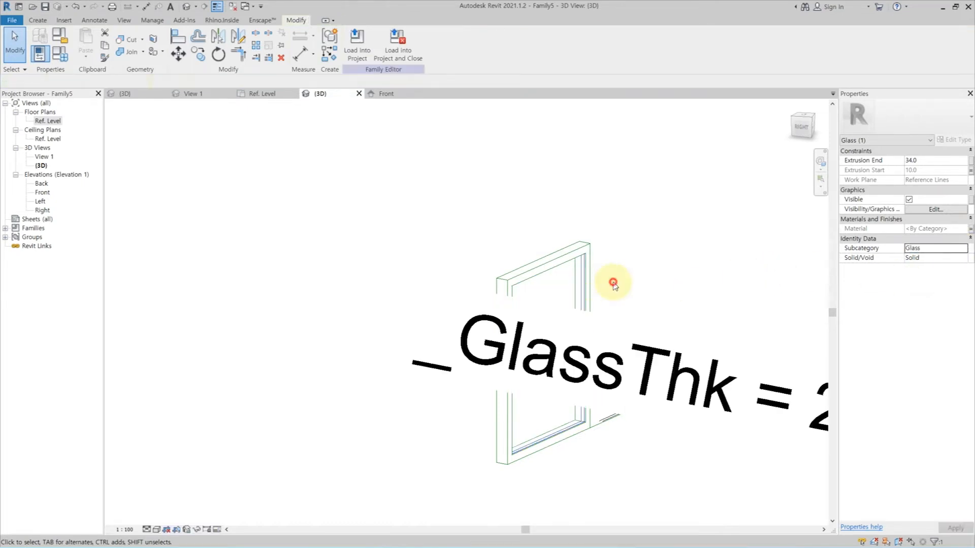
In the Ref. Level plan, add an angular dimension between the uppermost horizontal reference plane and the sash's angled reference line.
{"action": "double_click", "coordinate": [53, 122]}
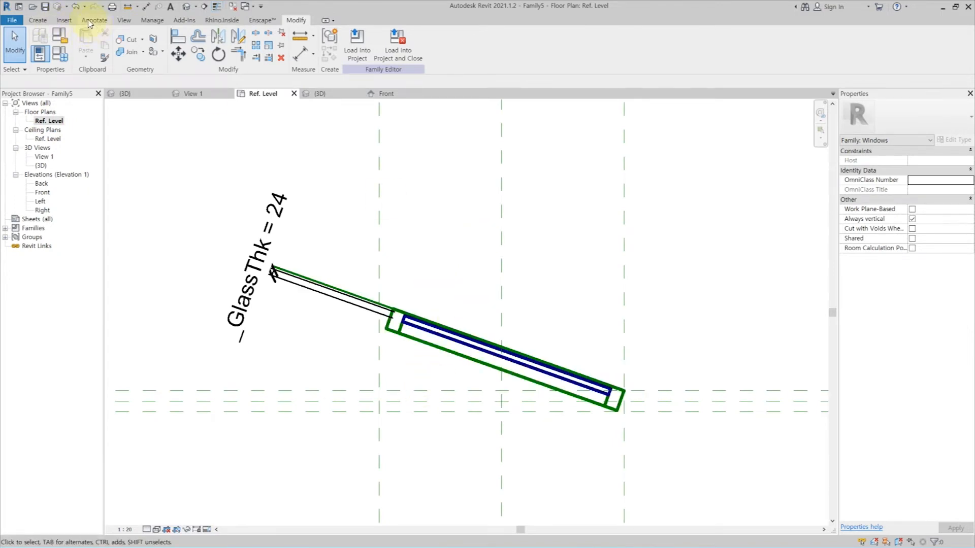
{"action": "left_click", "coordinate": [94, 20]}
{"action": "left_click", "coordinate": [75, 39]}
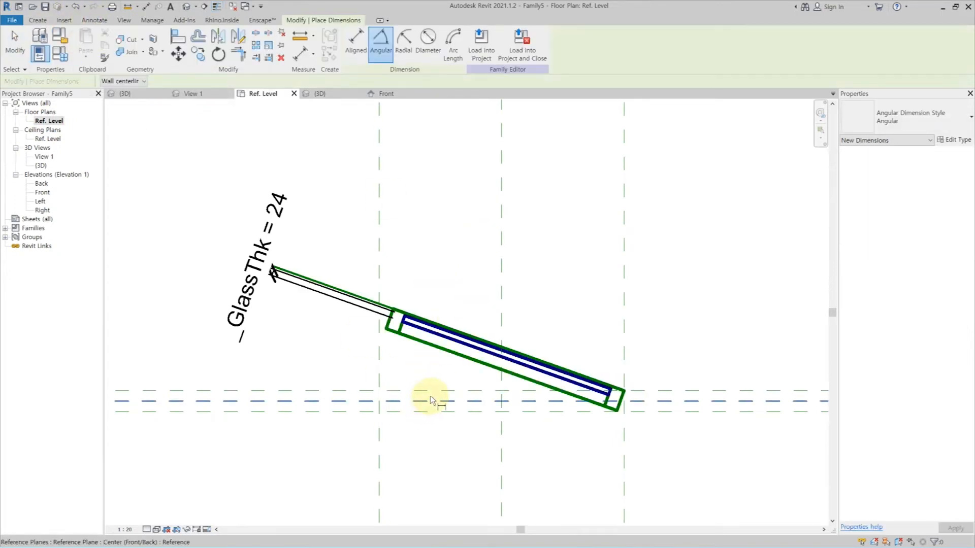
{"action": "left_click", "coordinate": [432, 391]}
{"action": "left_click", "coordinate": [366, 303]}
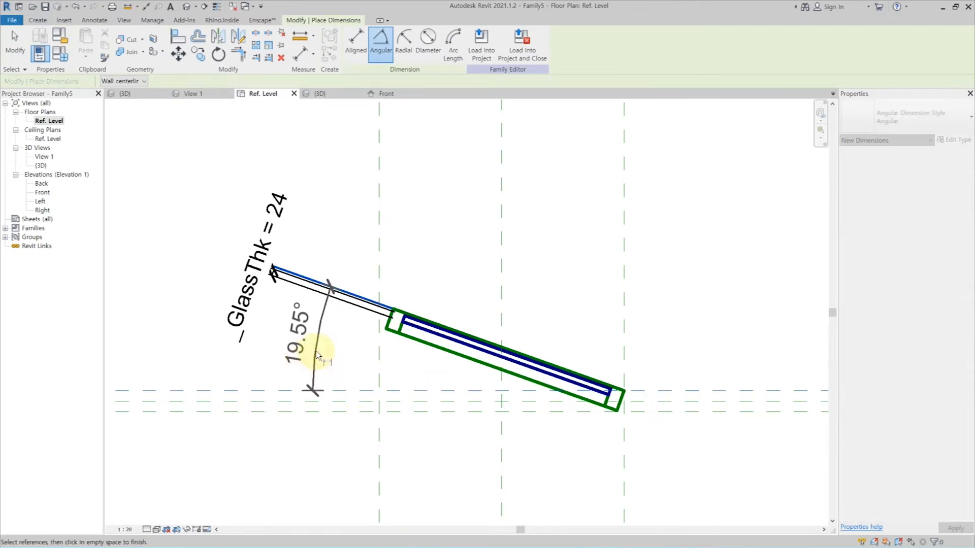
{"action": "left_click", "coordinate": [319, 346]}
Label the angular dimension with a new instance parameter named _Angle.
{"action": "key", "text": "Escape"}
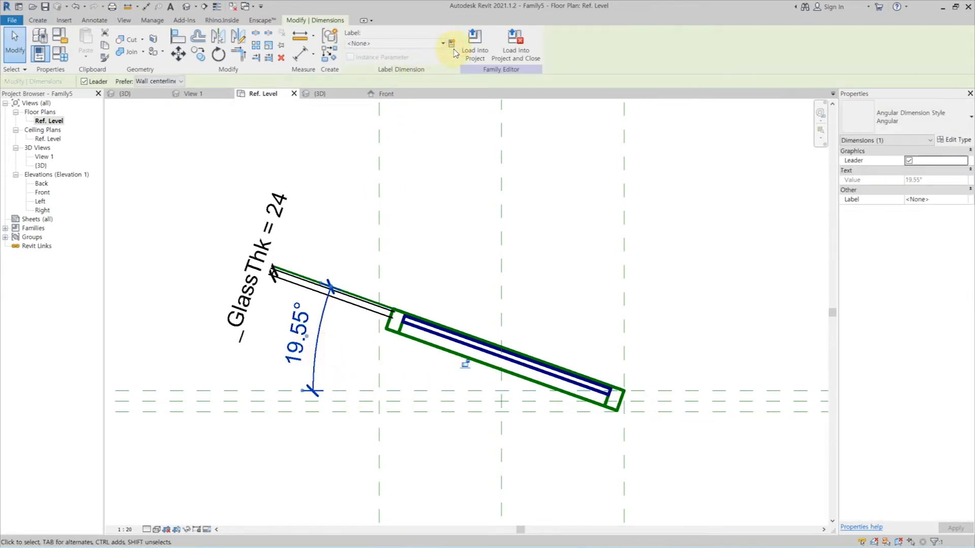
{"action": "left_click", "coordinate": [454, 49]}
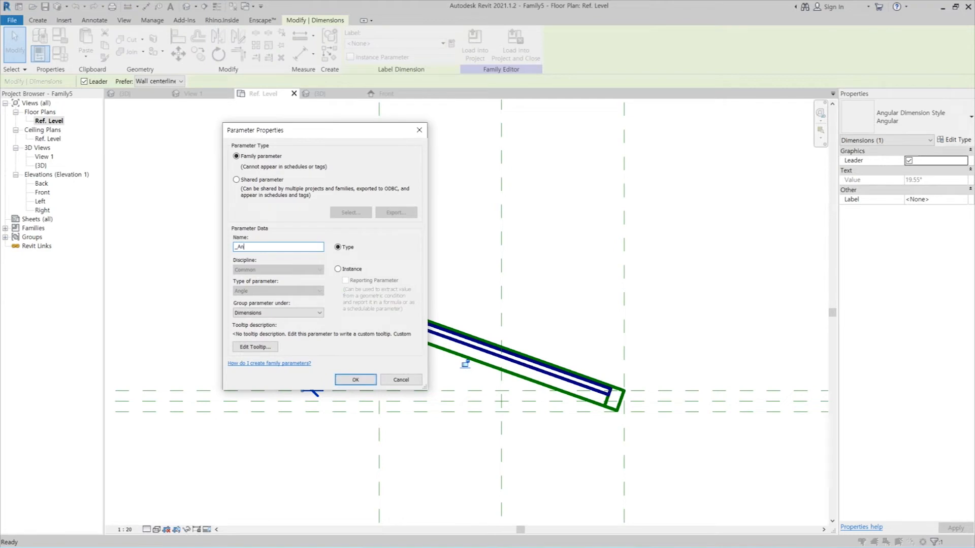
{"action": "left_click", "coordinate": [353, 270]}
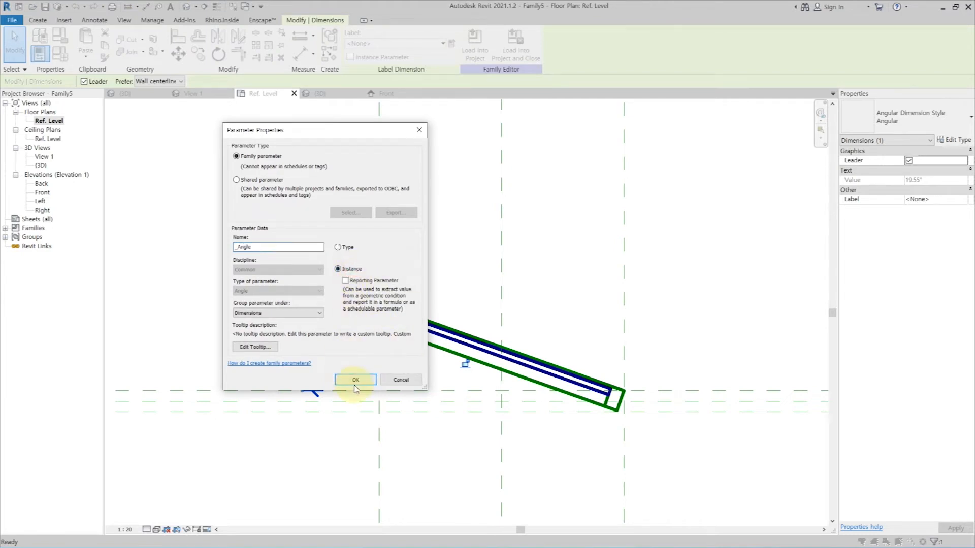
{"action": "left_click", "coordinate": [355, 380]}
Set the _Angle parameter to 60 degrees in the family types and apply it.
{"action": "left_click", "coordinate": [60, 52]}
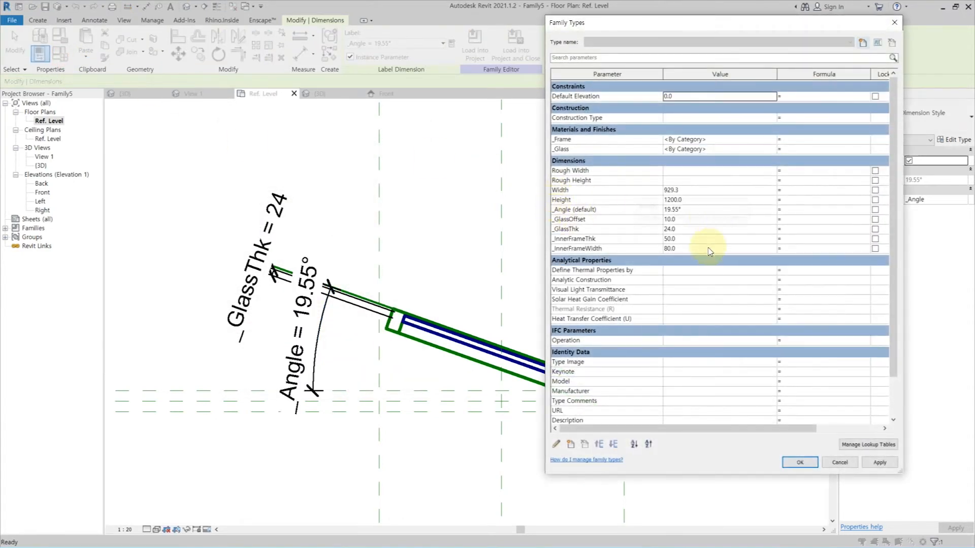
{"action": "left_click", "coordinate": [879, 462]}
{"action": "left_click", "coordinate": [703, 212]}
{"action": "type", "text": "60"}
{"action": "left_click", "coordinate": [893, 470]}
Set the window's Width parameter to 1000, apply it, and close the family types.
{"action": "left_click", "coordinate": [729, 190]}
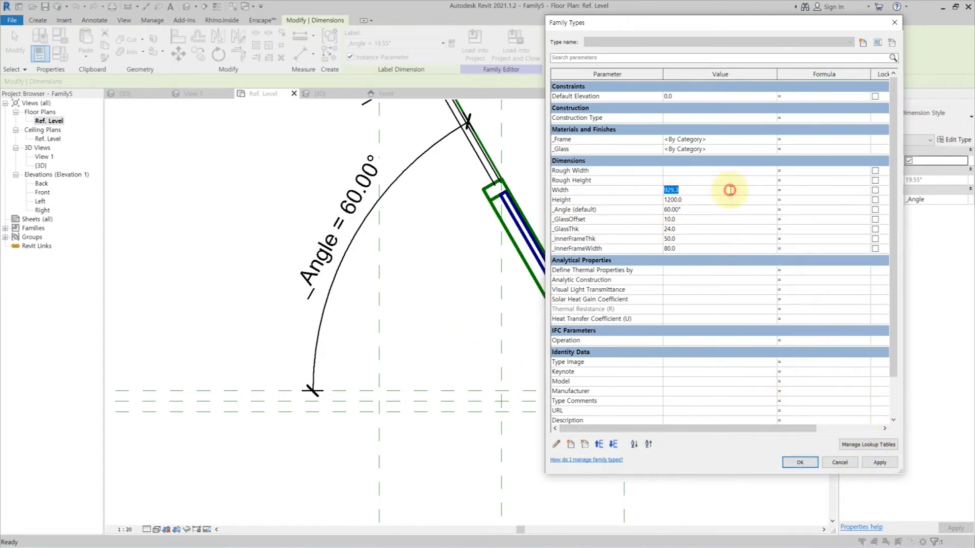
{"action": "left_click", "coordinate": [886, 463]}
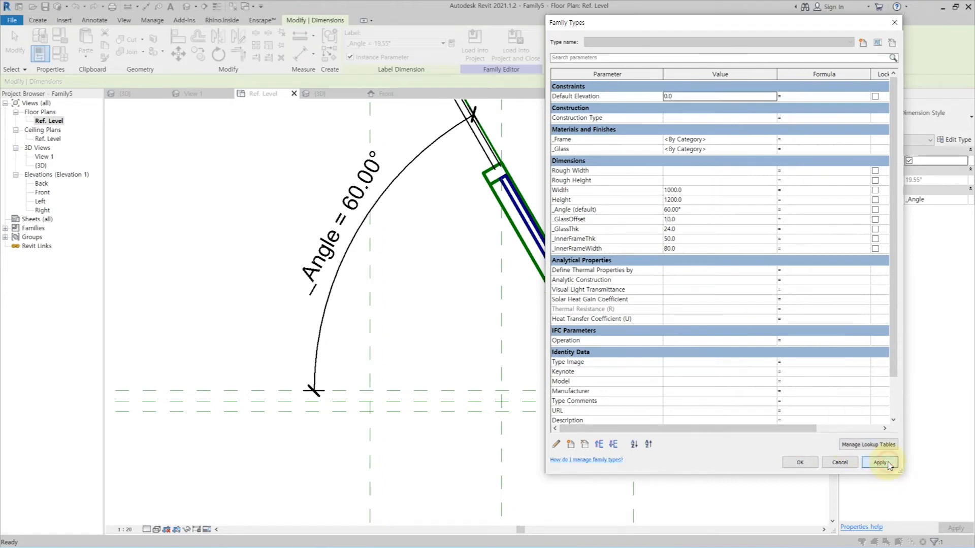
{"action": "left_click", "coordinate": [833, 464]}
{"action": "scroll", "coordinate": [672, 392], "scroll_direction": "down", "scroll_amount": 2}
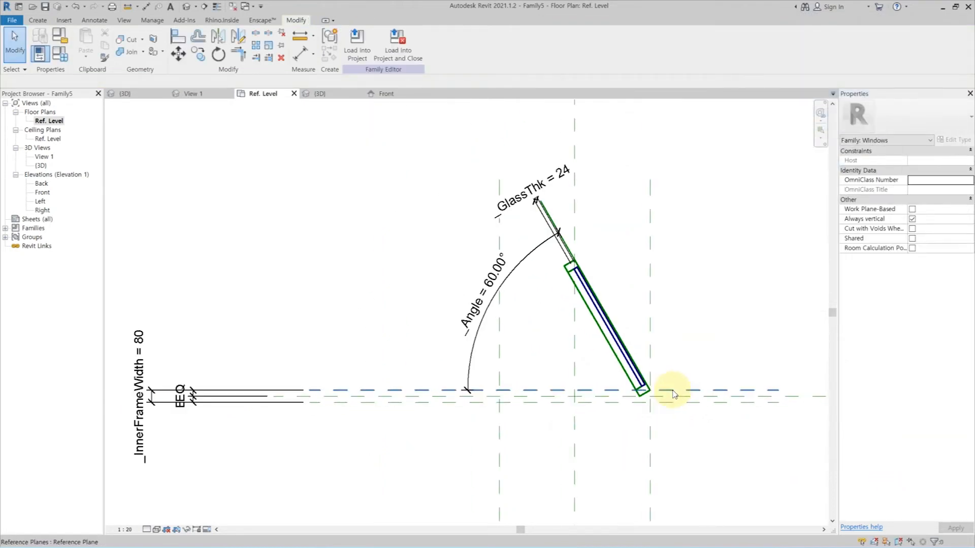
{"action": "scroll", "coordinate": [687, 381], "scroll_direction": "up", "scroll_amount": 2}
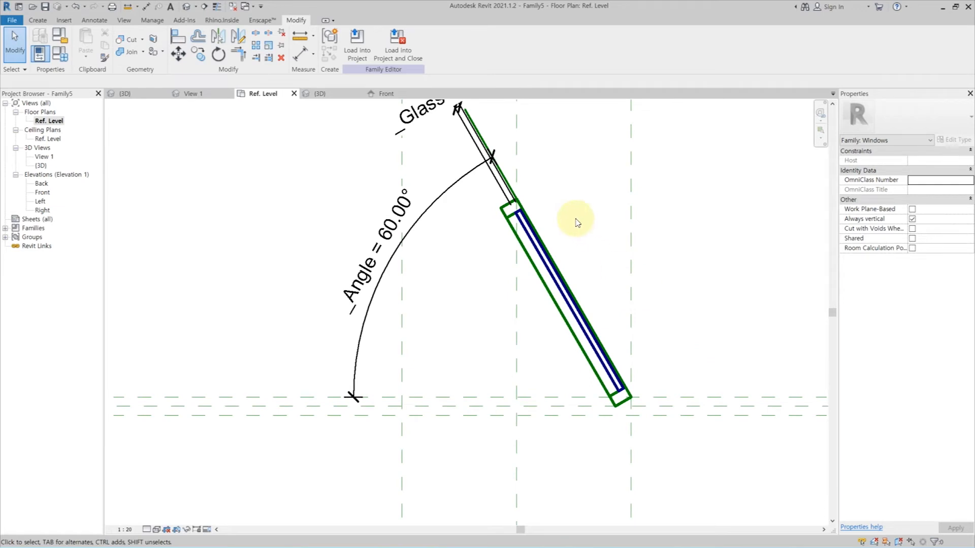
{"action": "left_click", "coordinate": [524, 249]}
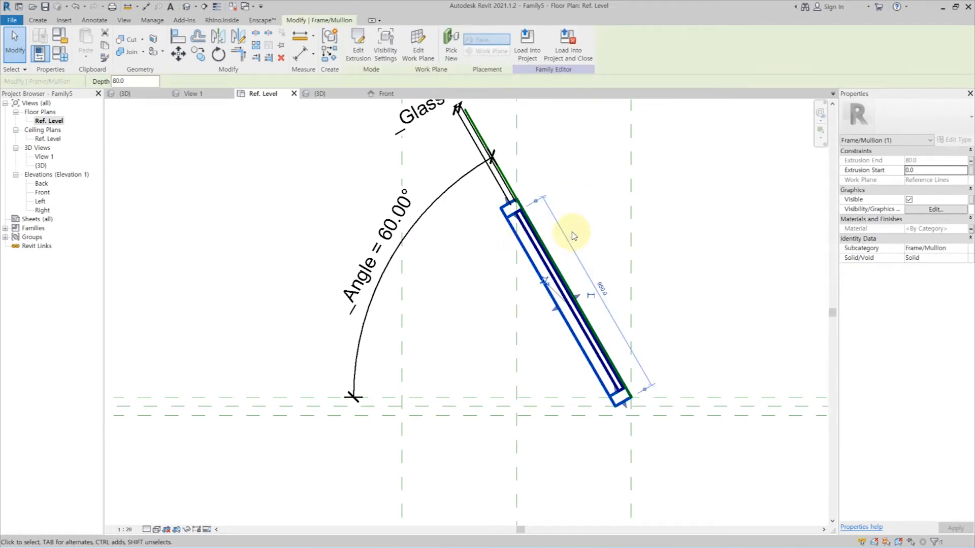
{"action": "left_click", "coordinate": [711, 204]}
Open the Front elevation and display it with the Consistent Colors visual style.
{"action": "left_click", "coordinate": [42, 193]}
{"action": "double_click", "coordinate": [42, 192]}
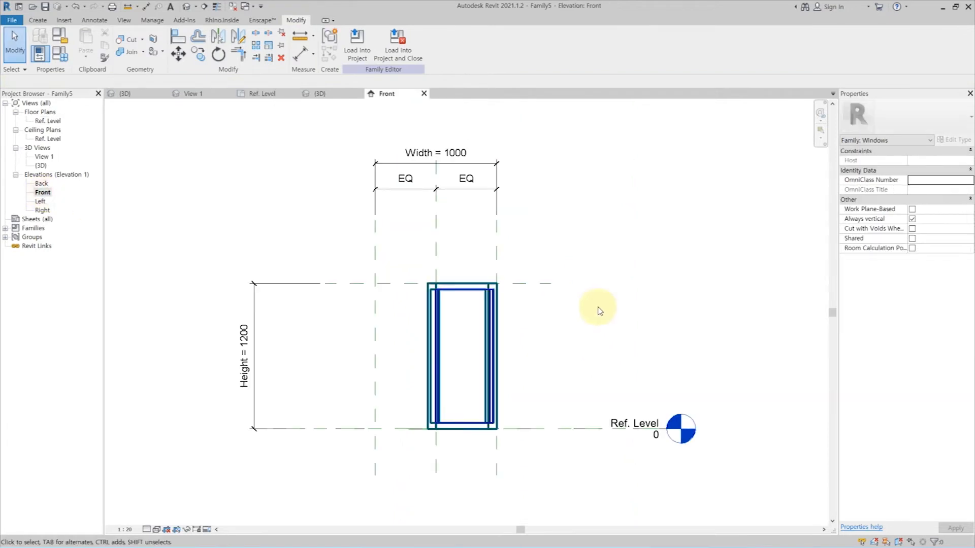
{"action": "left_click", "coordinate": [158, 529]}
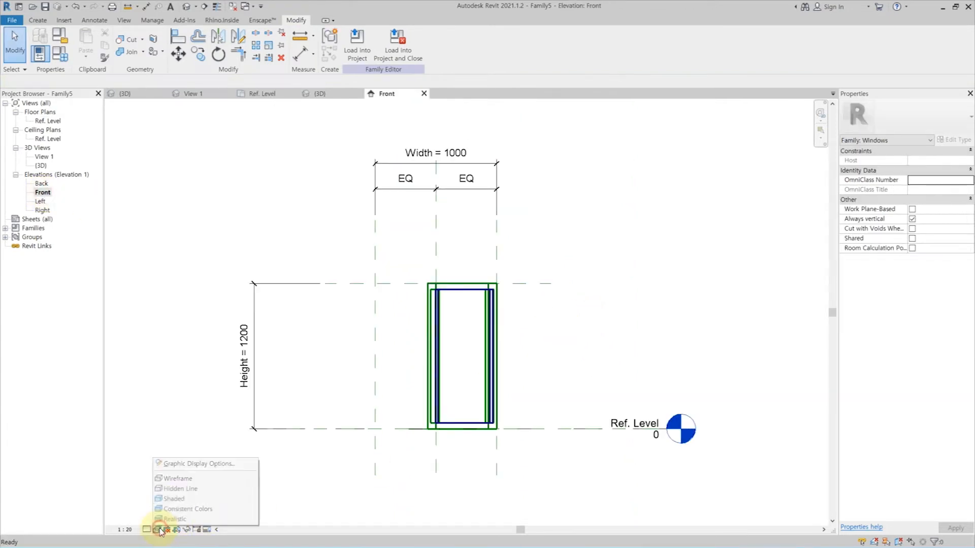
{"action": "left_click", "coordinate": [183, 509]}
{"action": "scroll", "coordinate": [465, 365], "scroll_direction": "up", "scroll_amount": 2}
{"action": "middle_click_drag", "start_coordinate": [577, 326], "coordinate": [641, 297]}
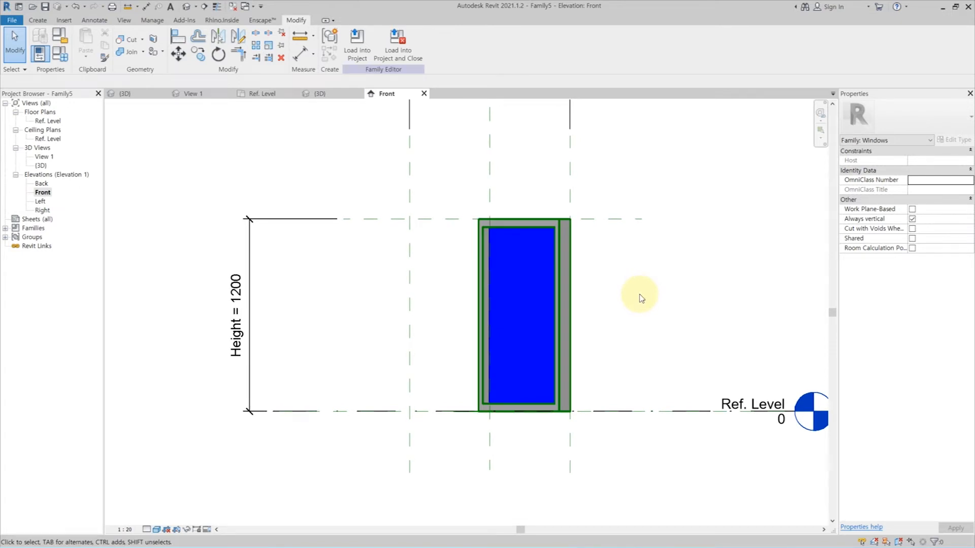
Temporarily hide the sash frame and the glass extrusion in the Front elevation.
{"action": "left_click", "coordinate": [482, 278]}
{"action": "key", "text": "h"}
{"action": "key", "text": "h"}
{"action": "left_click", "coordinate": [528, 229]}
{"action": "key", "text": "h"}
{"action": "key", "text": "h"}
Start a masking region, sketch a rectangle over the full window width and height, and lock its sides to the reference planes and level.
{"action": "left_click", "coordinate": [94, 21]}
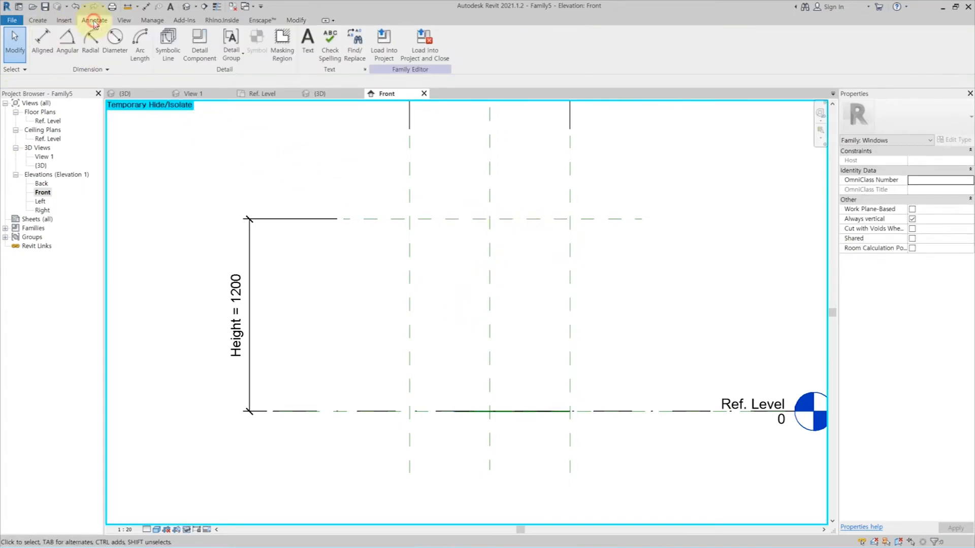
{"action": "left_click", "coordinate": [282, 44]}
{"action": "left_click", "coordinate": [383, 35]}
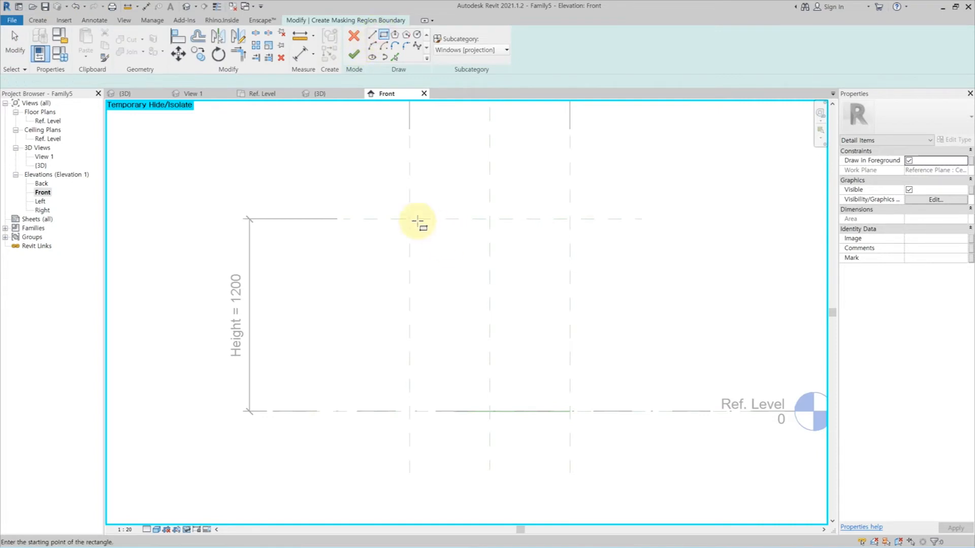
{"action": "left_click", "coordinate": [412, 219]}
{"action": "left_click", "coordinate": [570, 412]}
{"action": "left_click", "coordinate": [502, 397]}
{"action": "left_click", "coordinate": [555, 293]}
{"action": "left_click", "coordinate": [479, 234]}
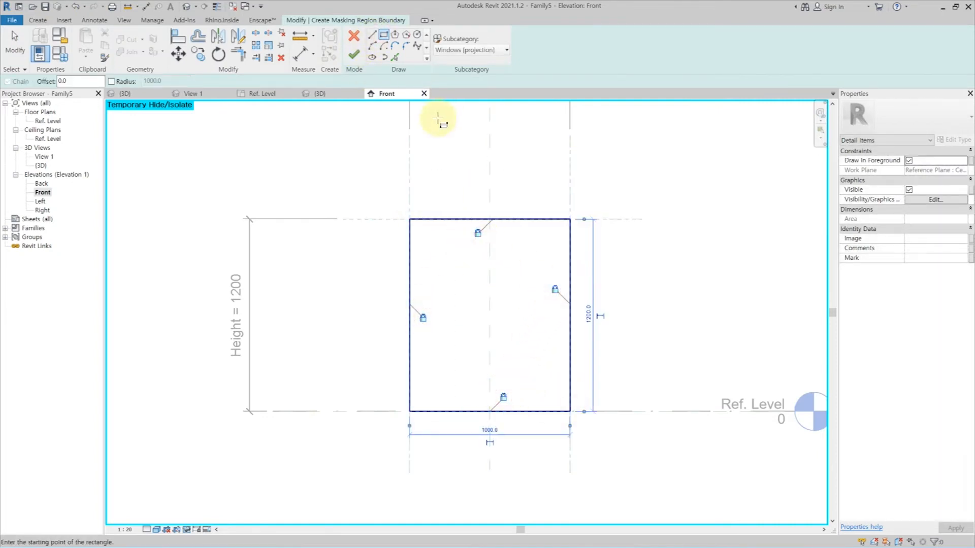
{"action": "key", "text": "Escape"}
{"action": "key", "text": "Escape"}
Set the masking region's boundary lines to the Frame/Mullion [projection] subcategory and finish the region.
{"action": "key", "text": "Tab"}
{"action": "left_click", "coordinate": [495, 220]}
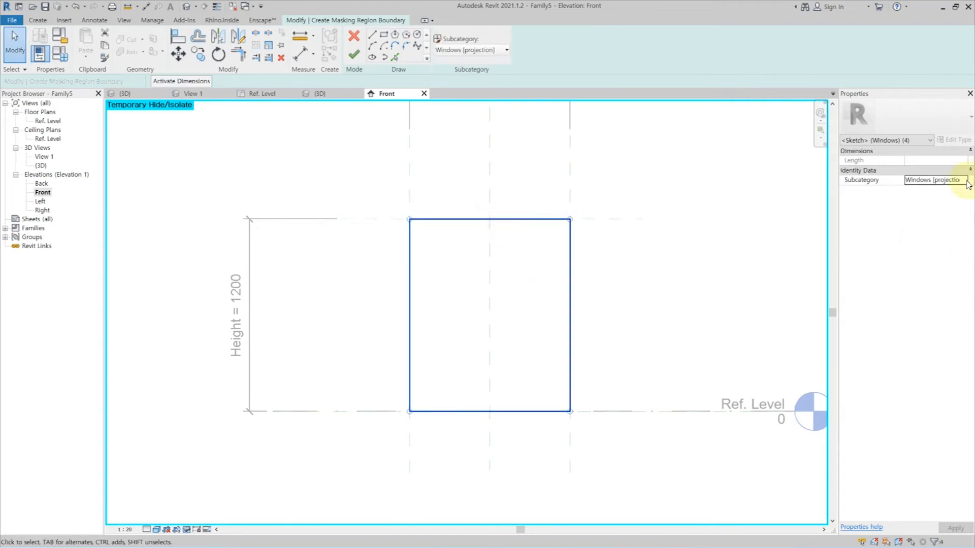
{"action": "left_click", "coordinate": [967, 184]}
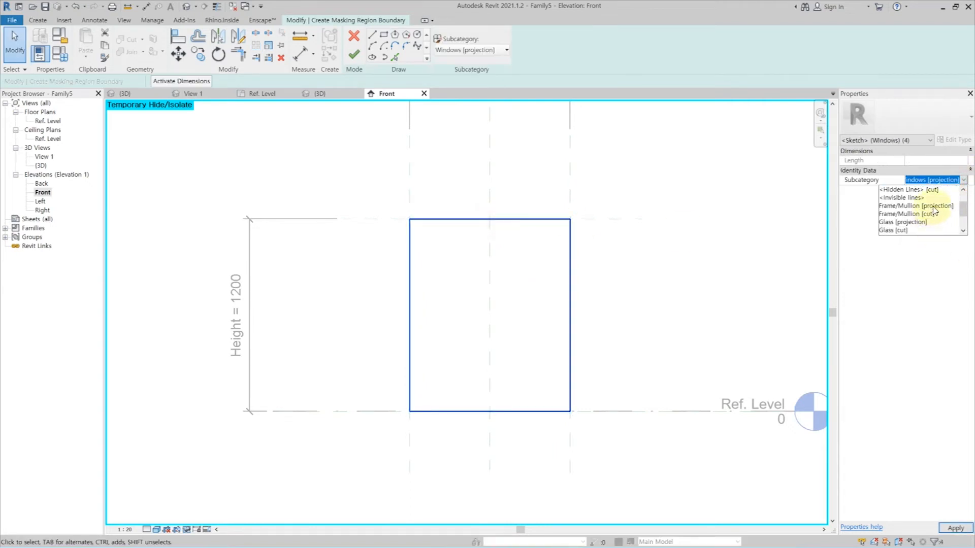
{"action": "left_click", "coordinate": [933, 208]}
{"action": "left_click", "coordinate": [354, 53]}
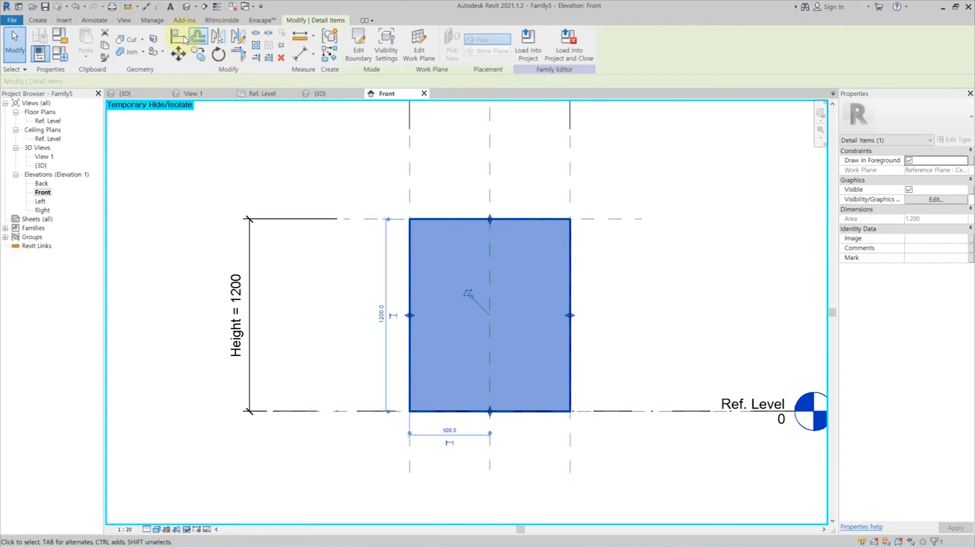
Draw a symbolic-line rectangle about 840 by 1060 mm inside the masking region.
{"action": "left_click", "coordinate": [91, 21]}
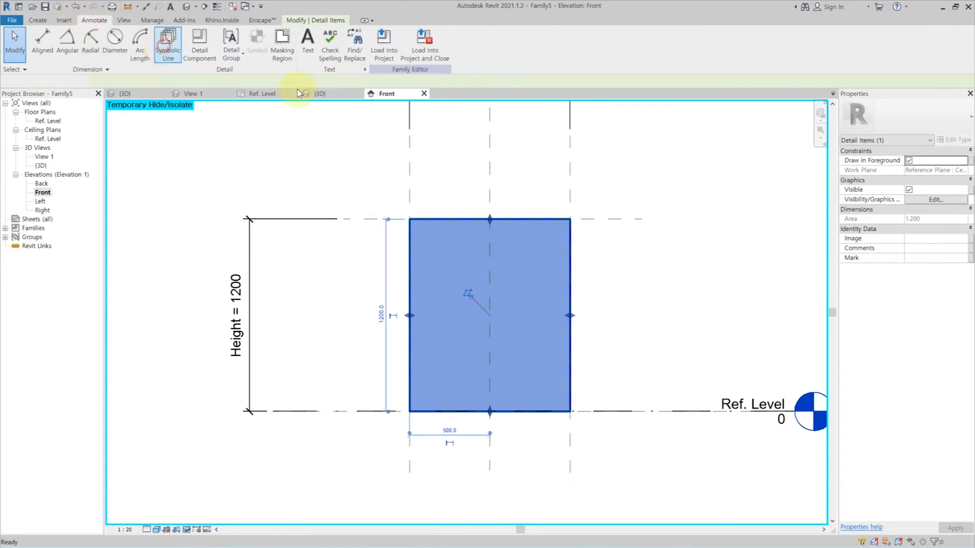
{"action": "left_click", "coordinate": [175, 43]}
{"action": "left_click", "coordinate": [421, 234]}
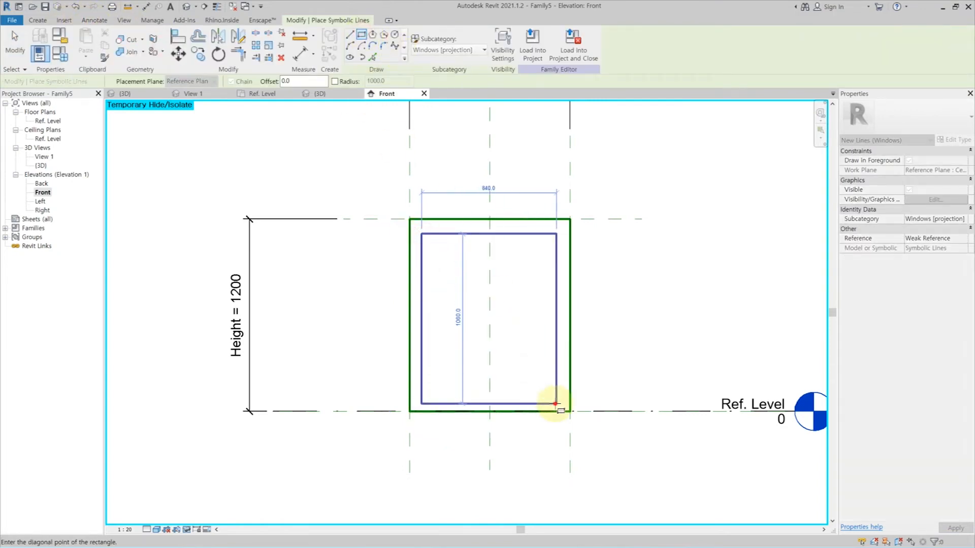
{"action": "left_click", "coordinate": [556, 403]}
Dimension the gap between the inner rectangle and the outer window boundary on all four sides.
{"action": "key", "text": "d"}
{"action": "key", "text": "i"}
{"action": "left_click", "coordinate": [543, 412]}
{"action": "left_click", "coordinate": [540, 404]}
{"action": "left_click", "coordinate": [649, 391]}
{"action": "left_click", "coordinate": [516, 219]}
{"action": "left_click", "coordinate": [518, 233]}
{"action": "left_click", "coordinate": [621, 250]}
{"action": "left_click", "coordinate": [556, 268]}
{"action": "left_click", "coordinate": [570, 278]}
{"action": "left_click", "coordinate": [546, 161]}
{"action": "left_click", "coordinate": [422, 259]}
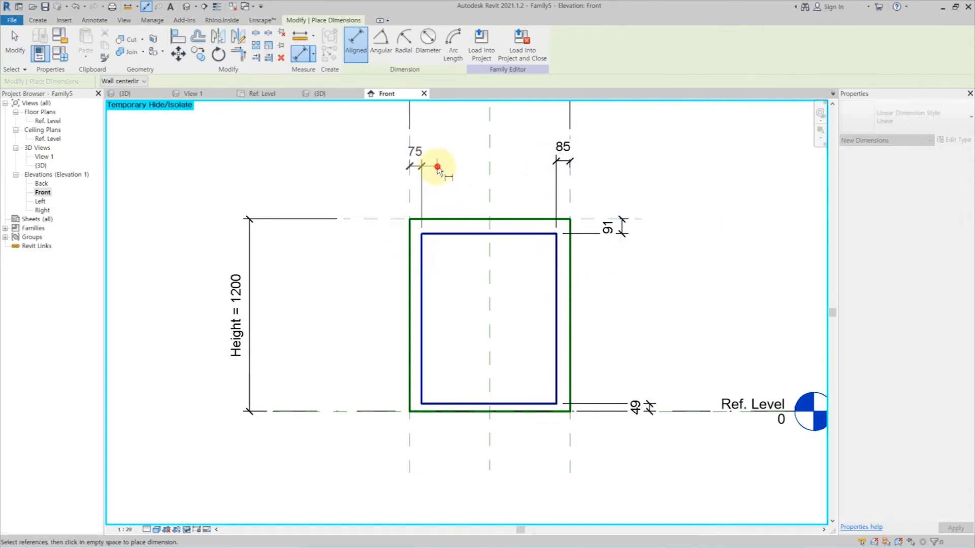
{"action": "left_click", "coordinate": [437, 169]}
{"action": "key", "text": "Escape"}
{"action": "key", "text": "Escape"}
Label the four gap dimensions with the _InnerFrameThk parameter.
{"action": "left_click", "coordinate": [566, 163], "text": "ctrl"}
{"action": "left_click", "coordinate": [620, 223], "text": "ctrl"}
{"action": "left_click", "coordinate": [631, 413], "text": "ctrl"}
{"action": "left_click", "coordinate": [442, 44]}
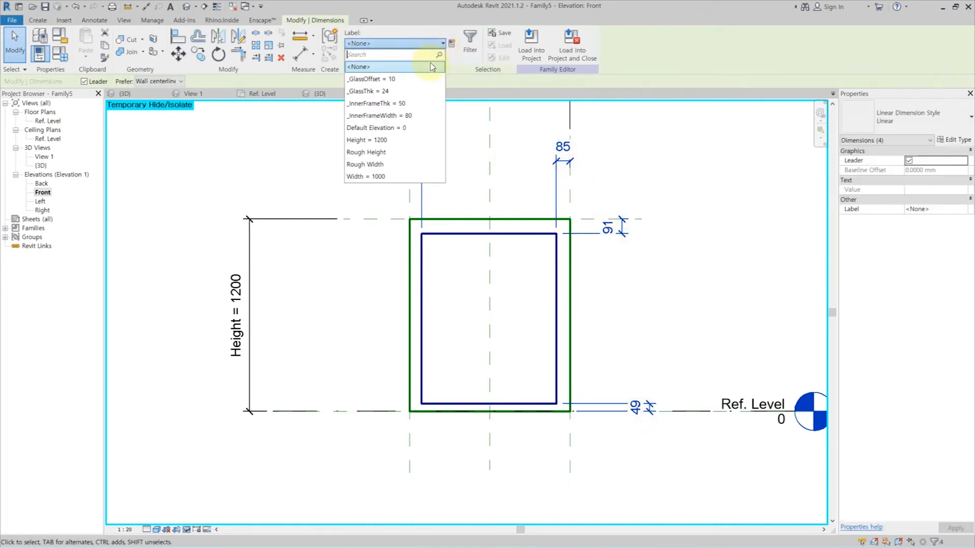
{"action": "left_click", "coordinate": [424, 102]}
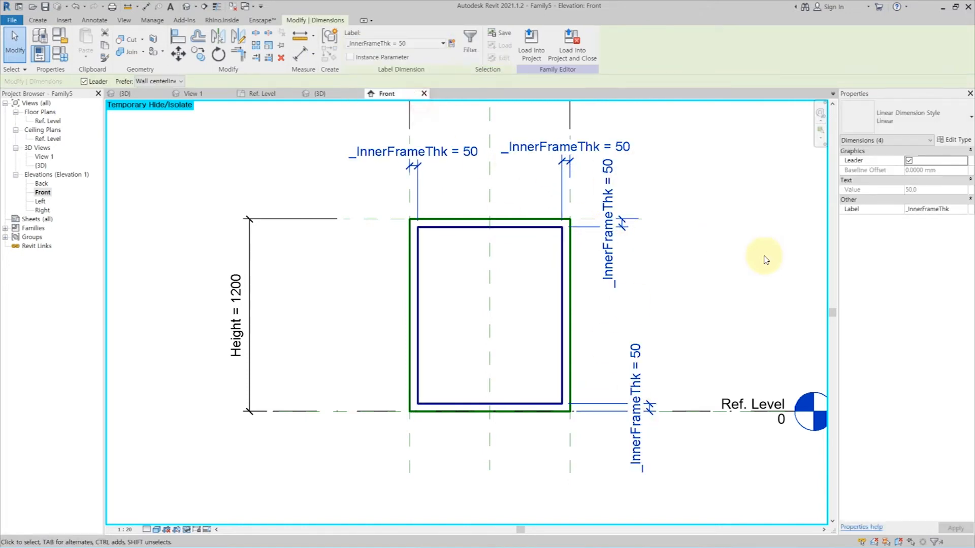
Set the inner rectangle's symbolic lines to the Frame/Mullion [projection] subcategory.
{"action": "key", "text": "Tab"}
{"action": "left_click", "coordinate": [562, 258]}
{"action": "left_click", "coordinate": [969, 238]}
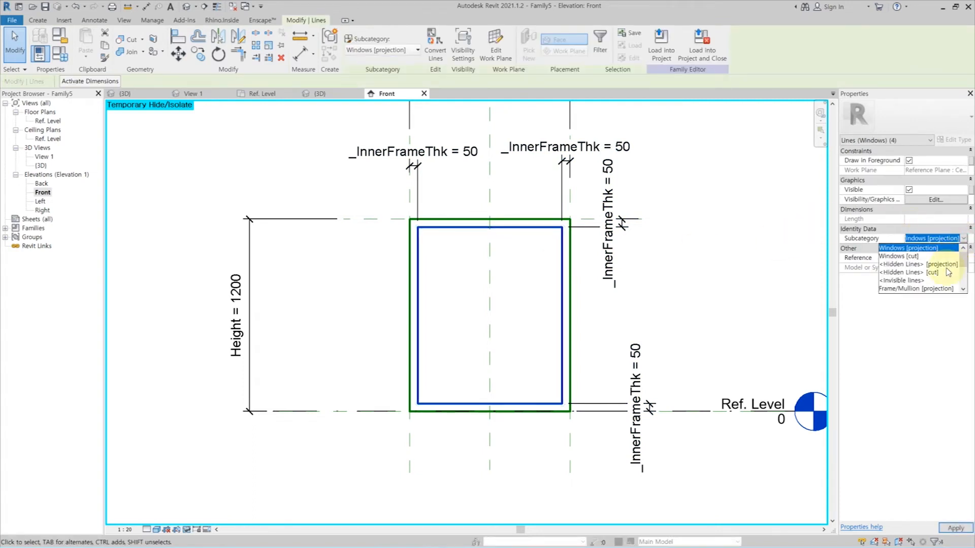
{"action": "left_click", "coordinate": [923, 265]}
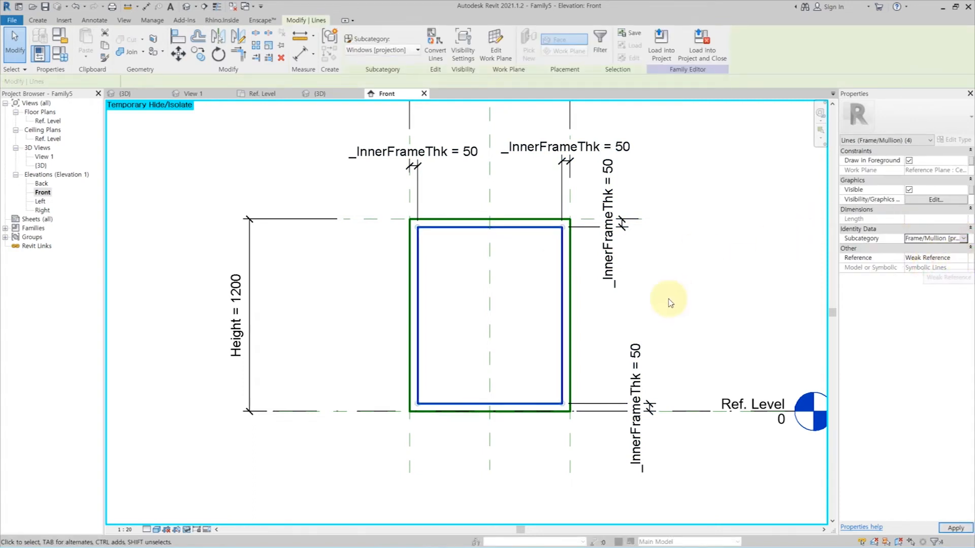
{"action": "left_click", "coordinate": [663, 302]}
Draw two symbolic opening lines from the window's upper-left corner to the right side's midpoint and back to the lower-left corner.
{"action": "left_click", "coordinate": [94, 20]}
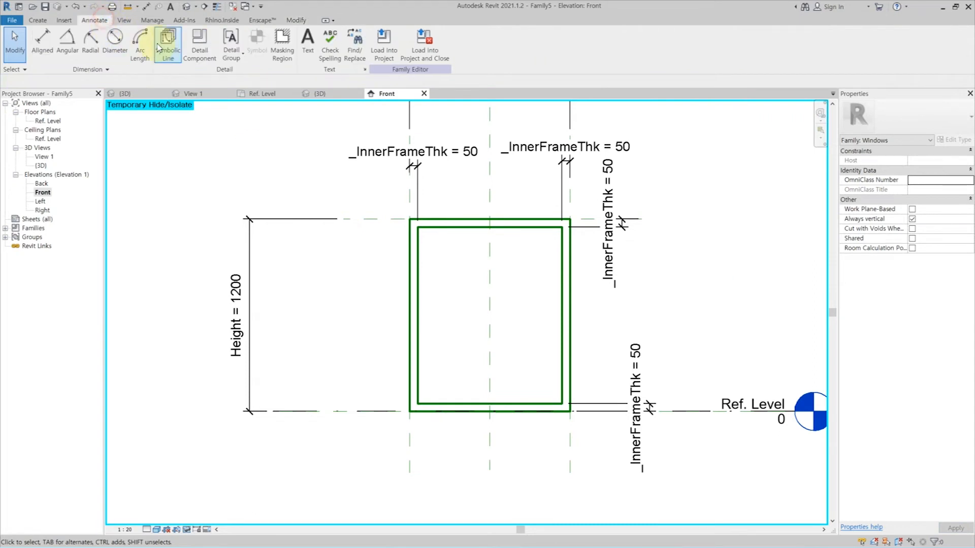
{"action": "left_click", "coordinate": [135, 36]}
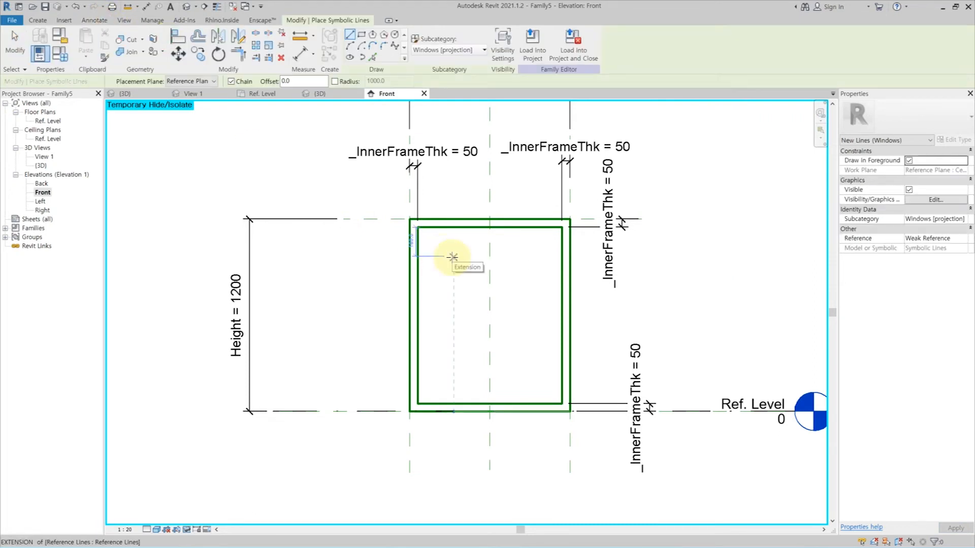
{"action": "left_click", "coordinate": [410, 219]}
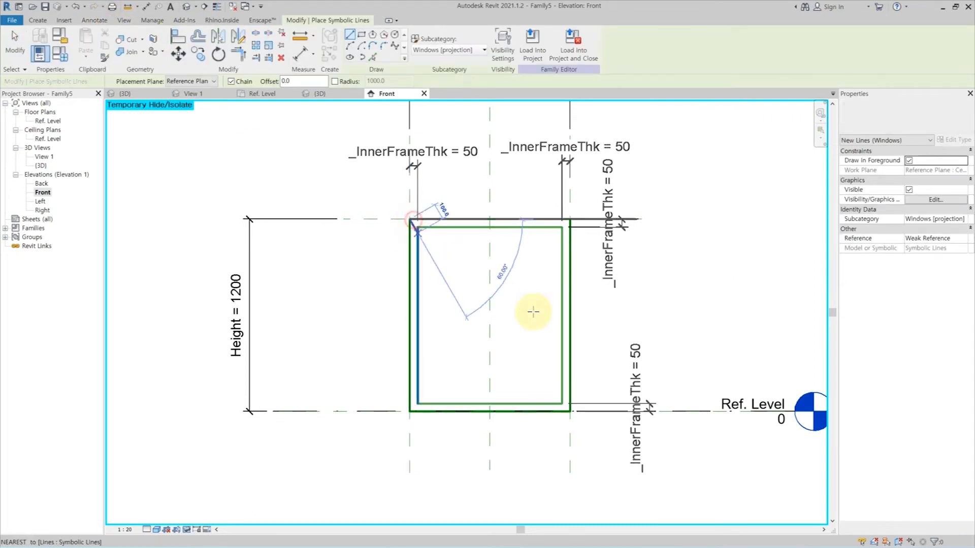
{"action": "left_click", "coordinate": [571, 313]}
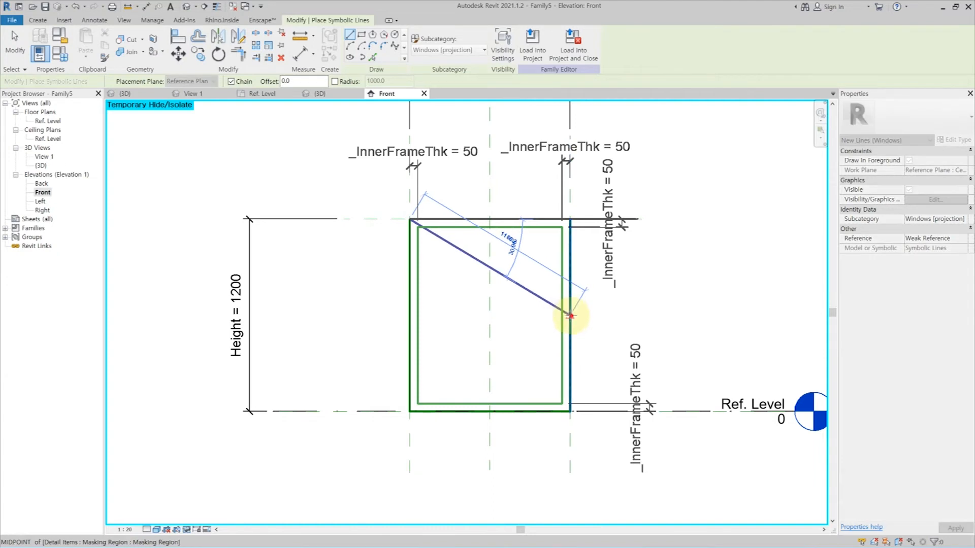
{"action": "left_click", "coordinate": [409, 411]}
{"action": "key", "text": "Escape"}
{"action": "key", "text": "Escape"}
Dimension the opening lines' apex between the Ref. Level and the top reference plane, and make the two segments equal.
{"action": "key", "text": "d"}
{"action": "key", "text": "i"}
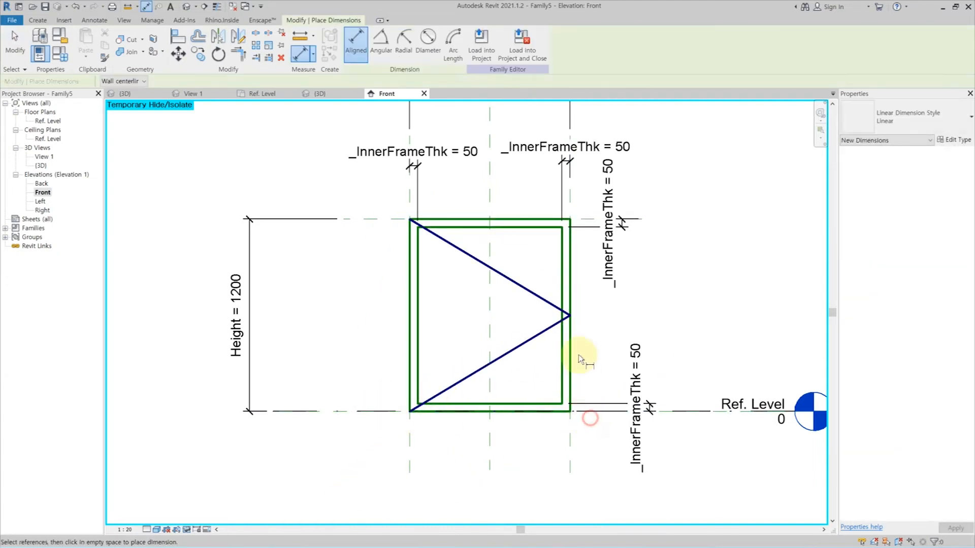
{"action": "left_click", "coordinate": [574, 321]}
{"action": "key", "text": "Escape"}
{"action": "left_click", "coordinate": [589, 412]}
{"action": "key", "text": "Tab"}
{"action": "key", "text": "Tab"}
{"action": "left_click", "coordinate": [571, 315]}
{"action": "left_click", "coordinate": [592, 219]}
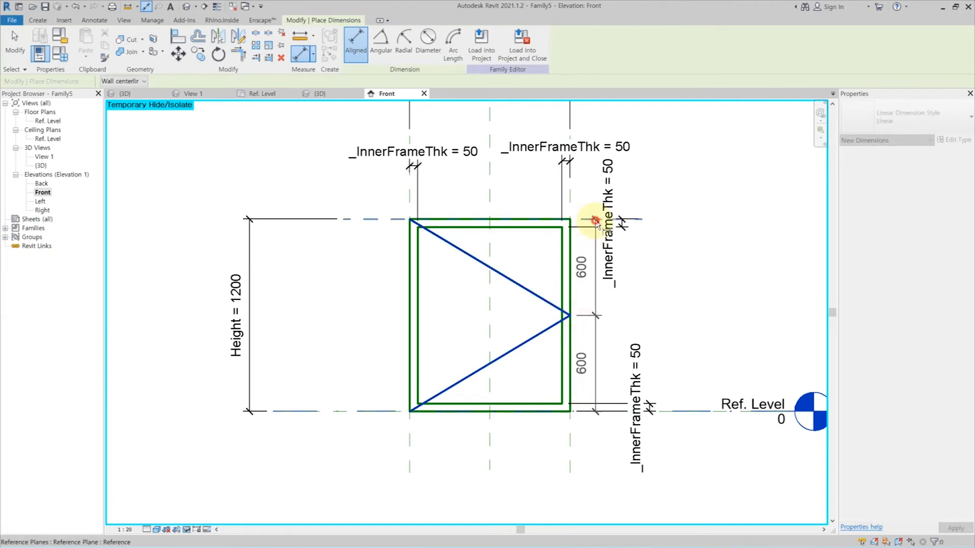
{"action": "left_click", "coordinate": [745, 284]}
{"action": "left_click", "coordinate": [780, 317]}
{"action": "key", "text": "Escape"}
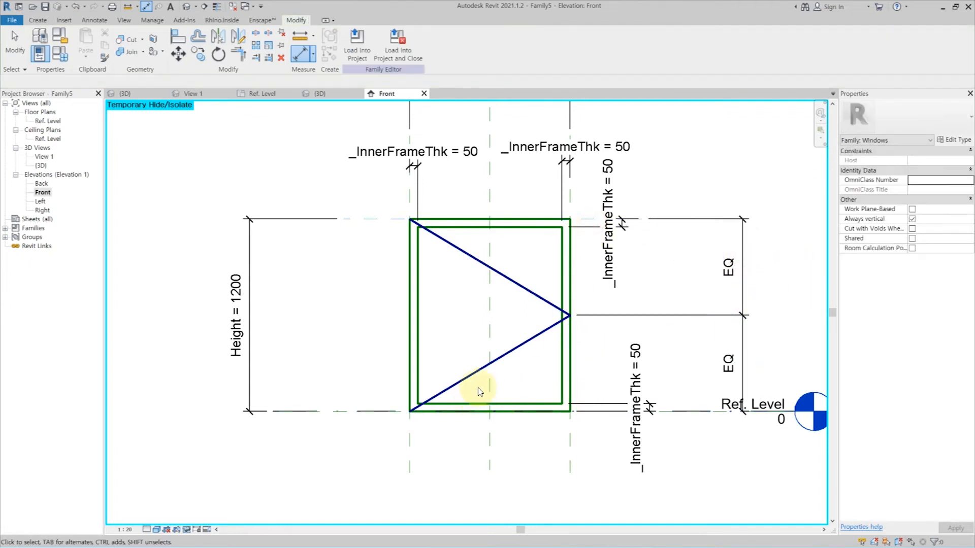
Align the left ends of the two opening lines with the reference planes and level at the window's corners.
{"action": "key", "text": "a"}
{"action": "key", "text": "l"}
{"action": "left_click", "coordinate": [409, 413]}
{"action": "left_click", "coordinate": [400, 287]}
{"action": "left_click", "coordinate": [412, 249]}
{"action": "left_click", "coordinate": [408, 221]}
{"action": "key", "text": "Escape"}
{"action": "key", "text": "Escape"}
Set the subcategory of the two diagonal opening lines to Windows [projection].
{"action": "left_click_drag", "start_coordinate": [549, 352], "coordinate": [525, 284]}
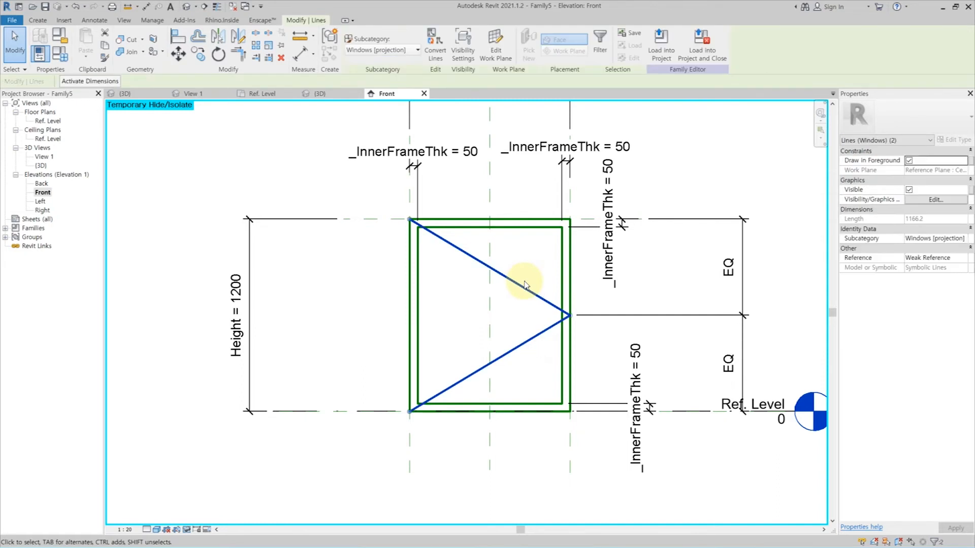
{"action": "left_click", "coordinate": [963, 241]}
{"action": "left_click", "coordinate": [947, 251]}
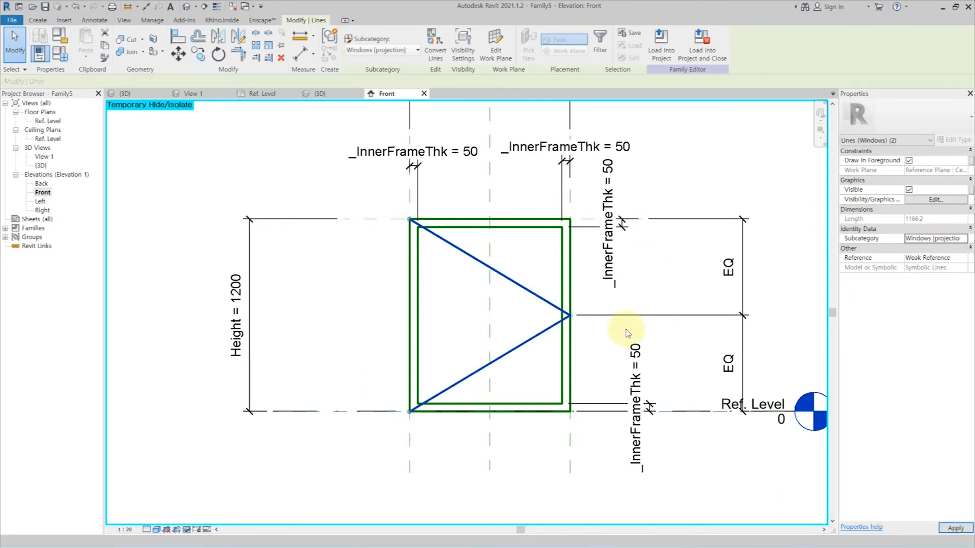
{"action": "key", "text": "Escape"}
{"action": "left_click", "coordinate": [676, 160]}
Test the family with a Height of 1500, removing the unsatisfied constraints.
{"action": "scroll", "coordinate": [336, 347], "scroll_direction": "down", "scroll_amount": 1}
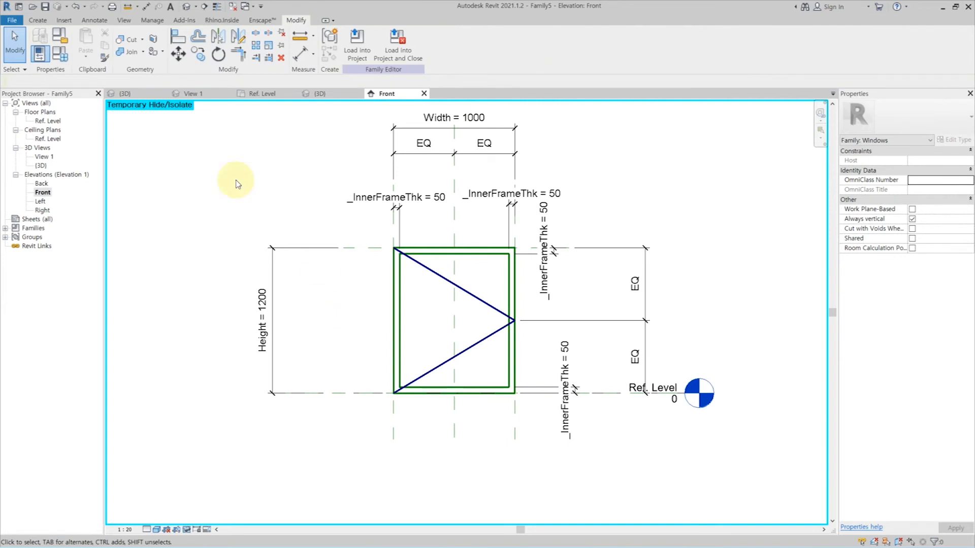
{"action": "left_click", "coordinate": [65, 63]}
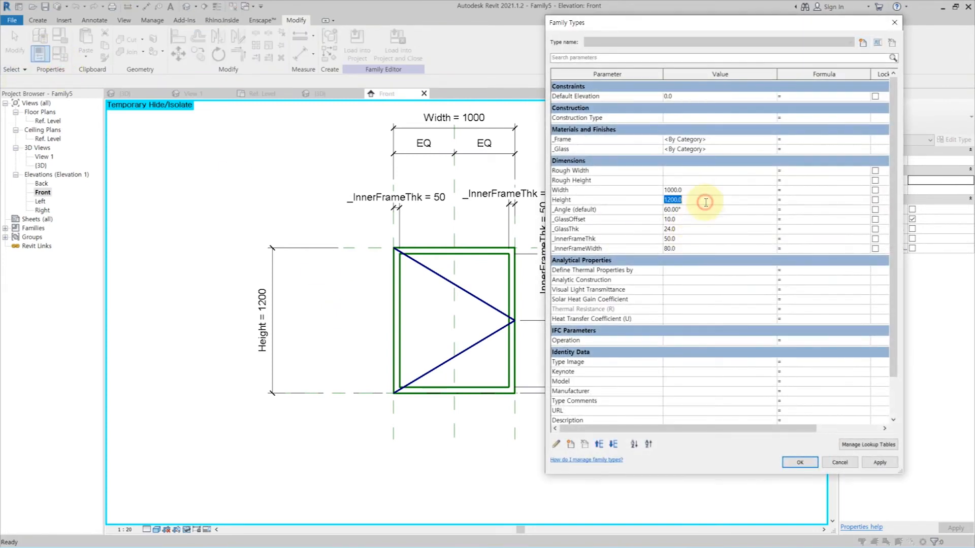
{"action": "left_click", "coordinate": [880, 463]}
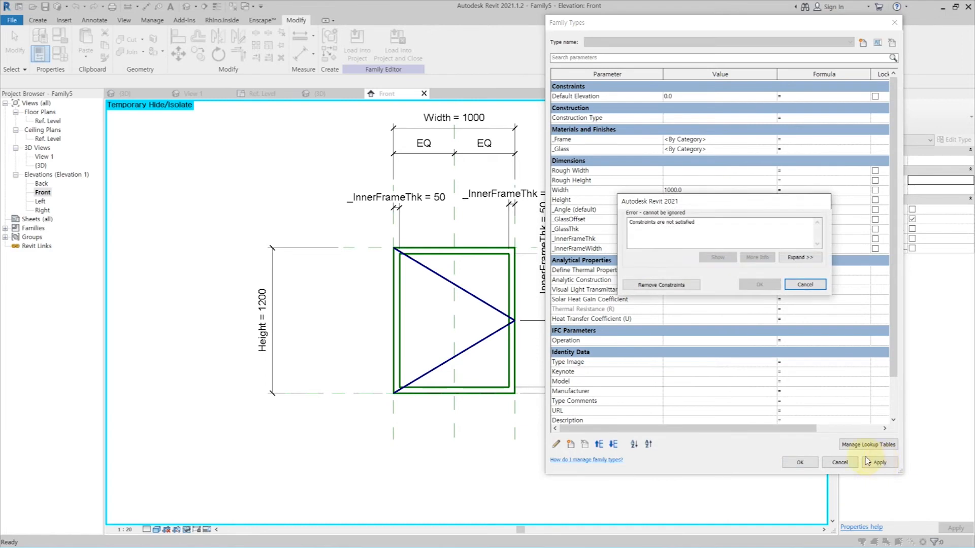
{"action": "left_click", "coordinate": [665, 285]}
{"action": "left_click", "coordinate": [793, 462]}
Replace the apex dimension with a new one spanning the top reference plane, the apex and the Ref. Level, and try to equalize it.
{"action": "left_click", "coordinate": [647, 312]}
{"action": "key", "text": "Delete"}
{"action": "left_click", "coordinate": [637, 304]}
{"action": "key", "text": "d"}
{"action": "key", "text": "i"}
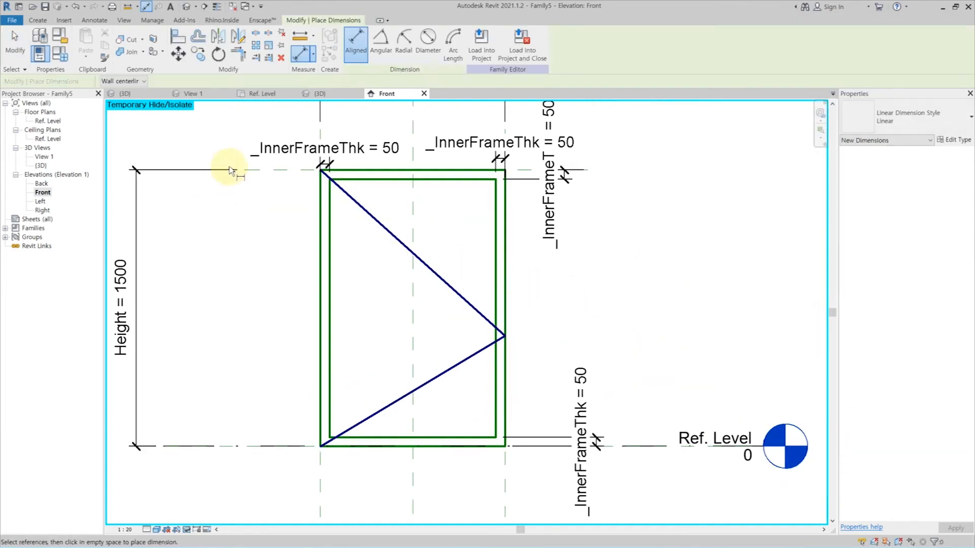
{"action": "scroll", "coordinate": [504, 333], "scroll_direction": "up", "scroll_amount": 4}
{"action": "key", "text": "Tab"}
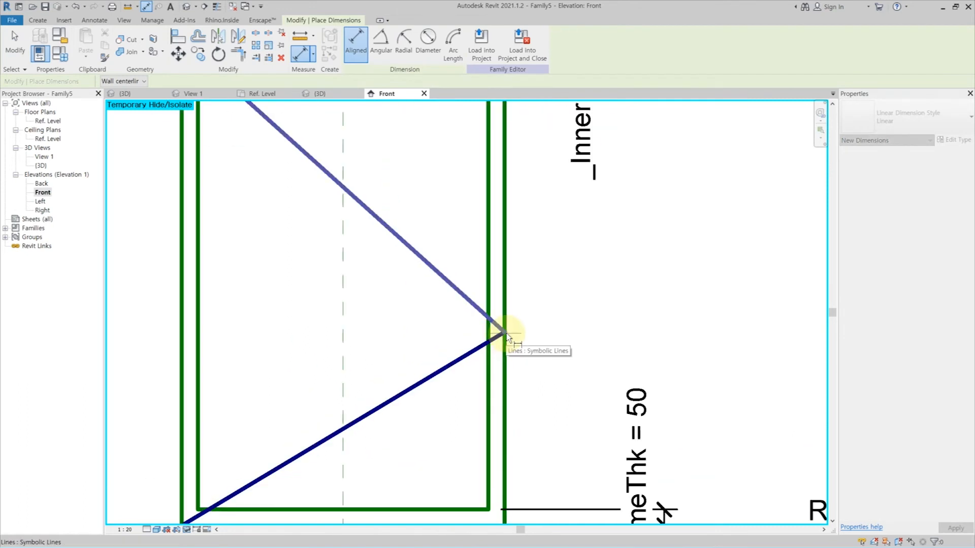
{"action": "left_click", "coordinate": [506, 334]}
{"action": "scroll", "coordinate": [505, 333], "scroll_direction": "down", "scroll_amount": 4}
{"action": "left_click", "coordinate": [246, 443]}
{"action": "scroll", "coordinate": [279, 427], "scroll_direction": "down", "scroll_amount": 4}
{"action": "left_click", "coordinate": [549, 367]}
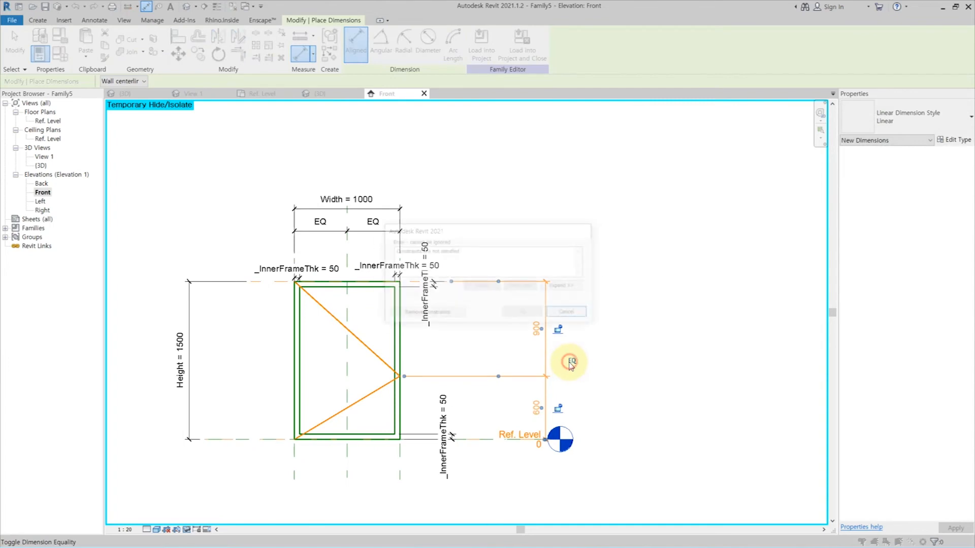
{"action": "key", "text": "Escape"}
{"action": "key", "text": "Escape"}
{"action": "scroll", "coordinate": [462, 355], "scroll_direction": "up", "scroll_amount": 3}
{"action": "scroll", "coordinate": [467, 361], "scroll_direction": "down", "scroll_amount": 2}
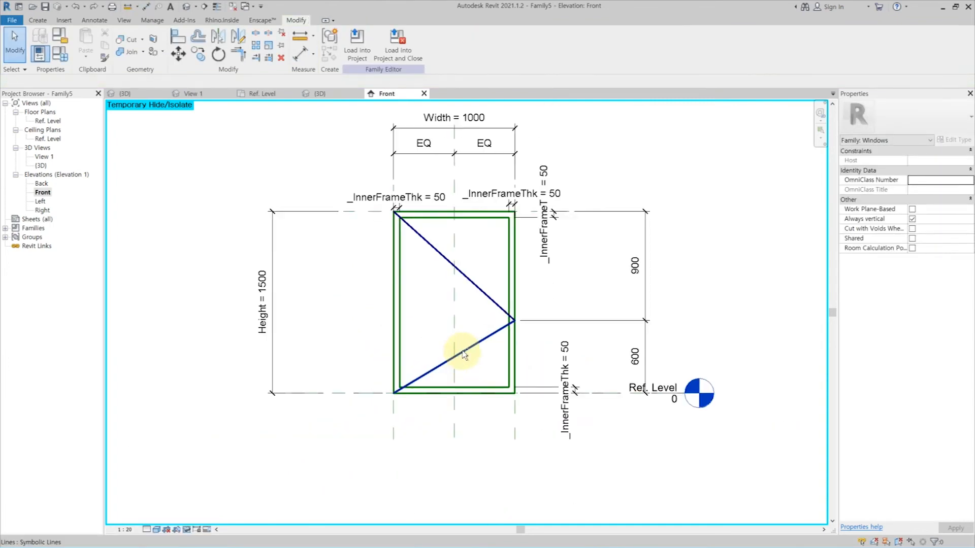
Undo the changes back to before the Height test and delete the apex's equality dimension.
{"action": "key", "text": "ctrl+y"}
{"action": "left_click", "coordinate": [622, 320]}
{"action": "key", "text": "Delete"}
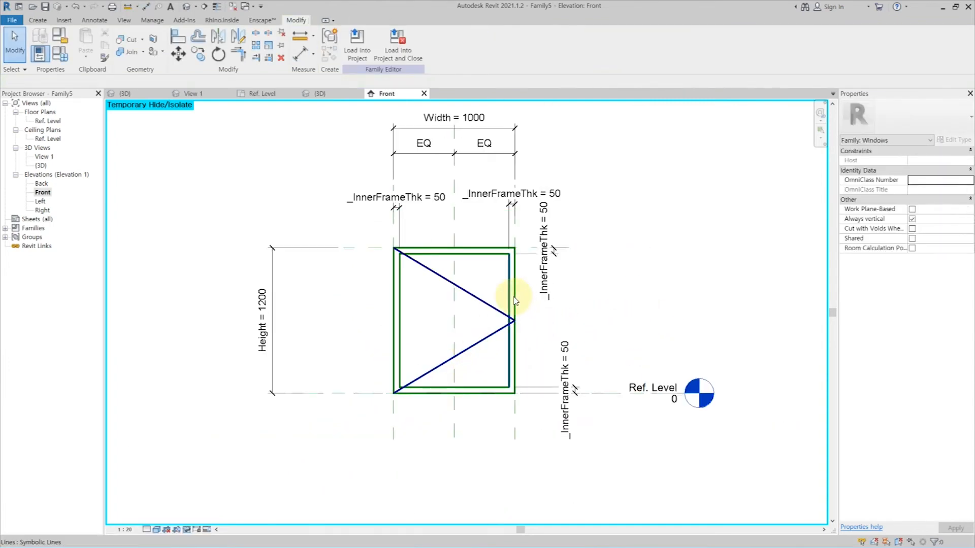
Dimension from the Ref. Level through the intersection of the opening lines to the top reference plane, and equalize the segments.
{"action": "key", "text": "d"}
{"action": "key", "text": "i"}
{"action": "left_click", "coordinate": [337, 392]}
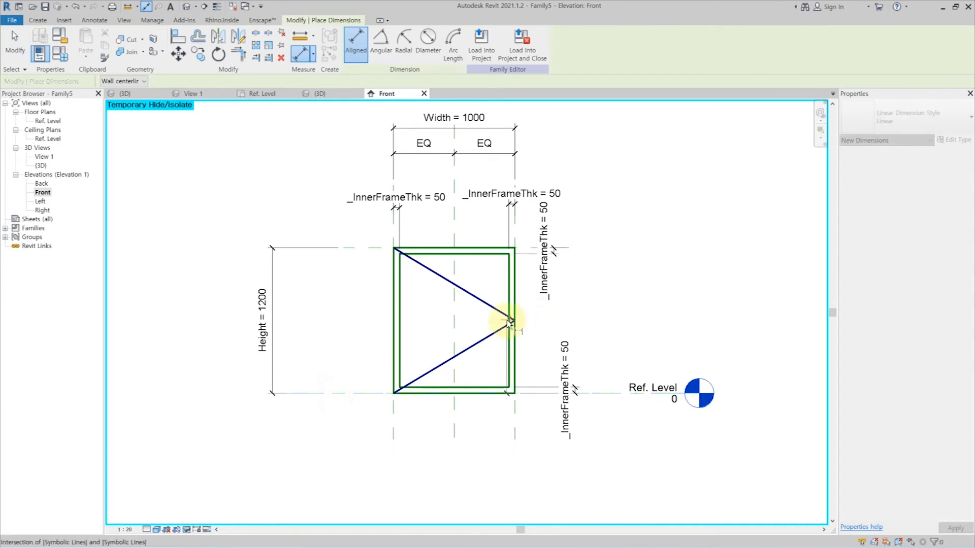
{"action": "scroll", "coordinate": [509, 322], "scroll_direction": "up", "scroll_amount": 5}
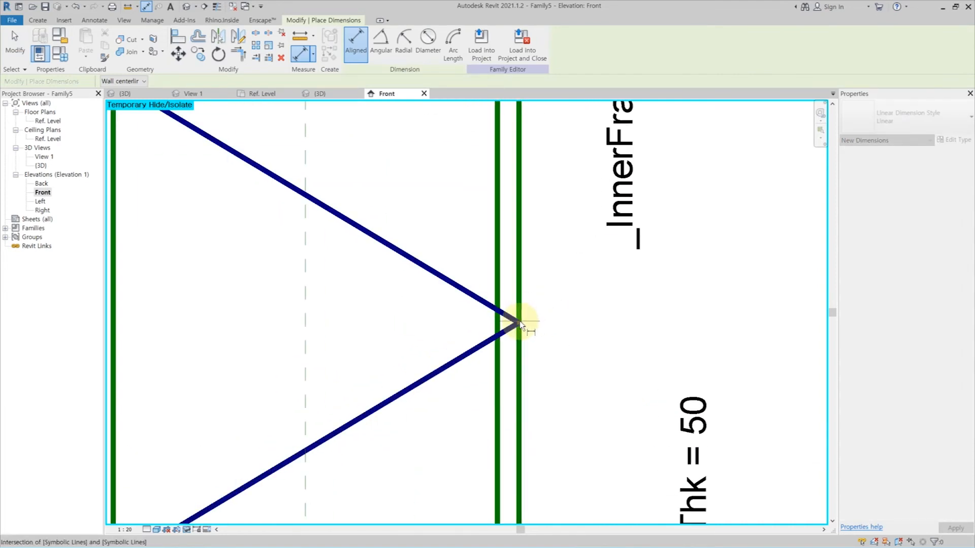
{"action": "left_click", "coordinate": [520, 323]}
{"action": "scroll", "coordinate": [520, 323], "scroll_direction": "down", "scroll_amount": 5}
{"action": "left_click", "coordinate": [401, 239]}
{"action": "left_click", "coordinate": [703, 325]}
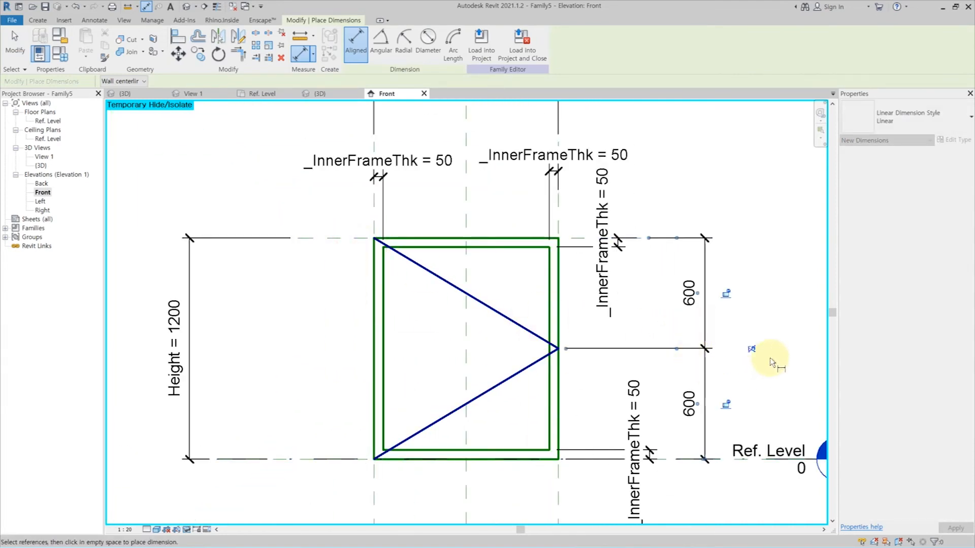
{"action": "left_click", "coordinate": [752, 349]}
{"action": "key", "text": "Escape"}
{"action": "key", "text": "Escape"}
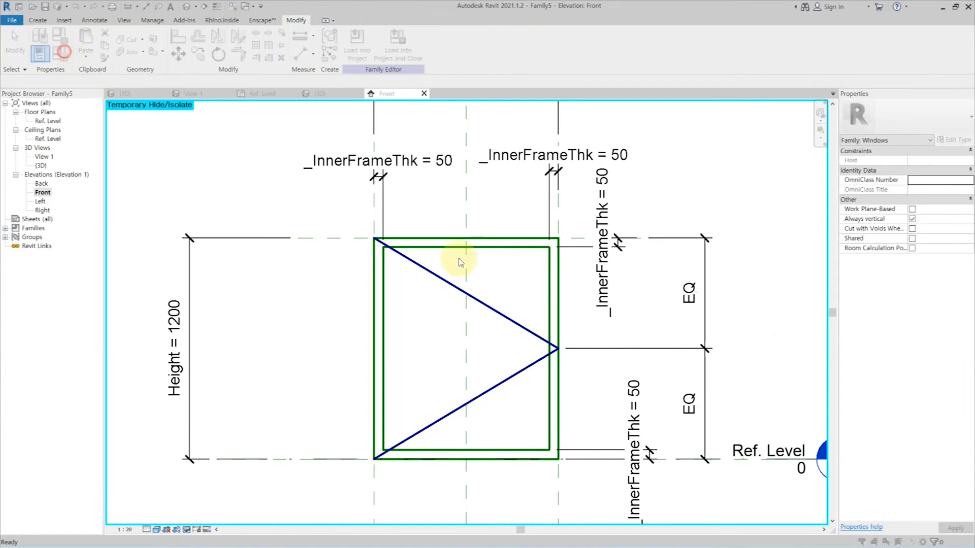
Set the window's Height parameter to 1300, apply it, and close the family types.
{"action": "left_click", "coordinate": [894, 456]}
{"action": "left_click", "coordinate": [786, 461]}
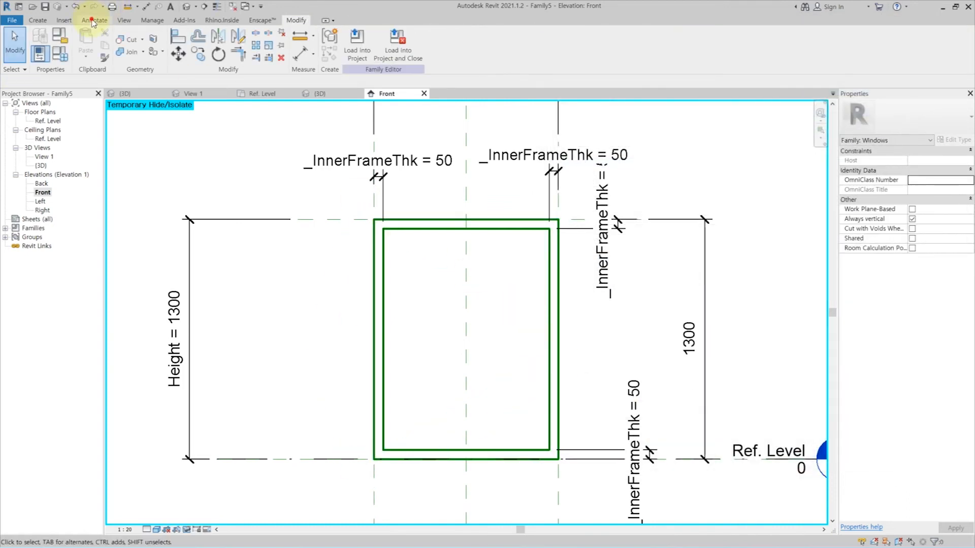
Redraw the symbolic opening lines from the lower-left corner to the right side's midpoint and up to the upper-left corner.
{"action": "left_click", "coordinate": [92, 20]}
{"action": "left_click", "coordinate": [141, 40]}
{"action": "left_click", "coordinate": [374, 459]}
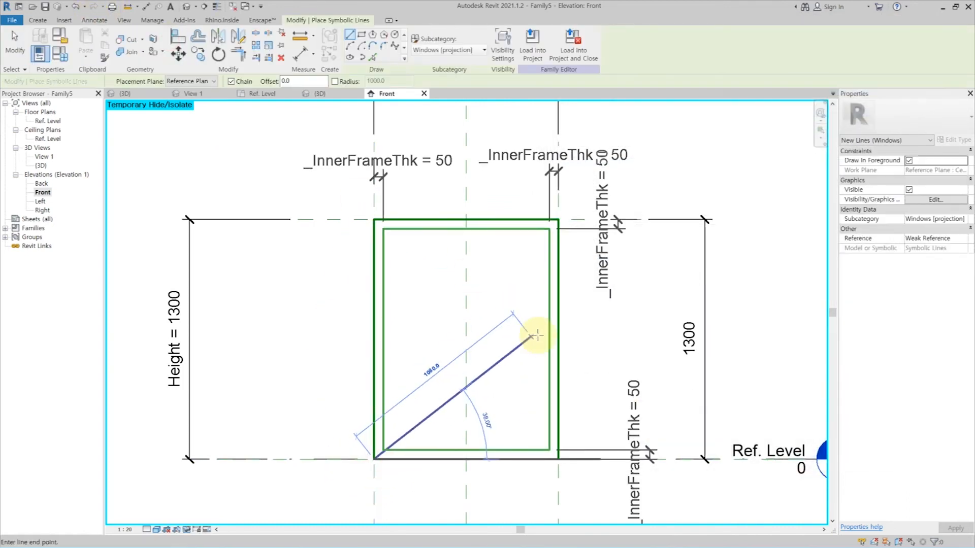
{"action": "left_click", "coordinate": [558, 340]}
{"action": "left_click", "coordinate": [375, 220]}
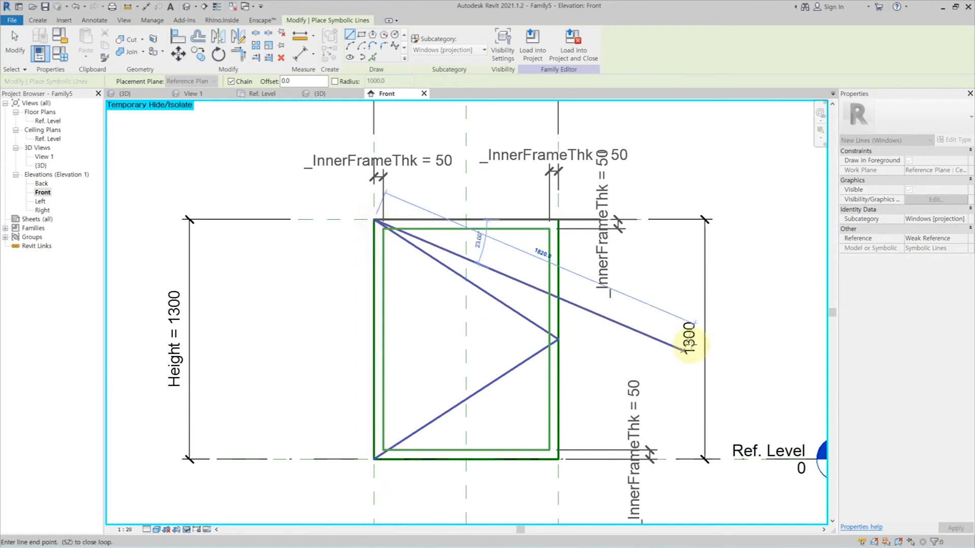
{"action": "key", "text": "Escape"}
{"action": "key", "text": "Escape"}
Edit the 1300 dimension's witness lines to include the opening lines' apex, and equalize the two segments.
{"action": "left_click", "coordinate": [704, 324]}
{"action": "left_click", "coordinate": [480, 41]}
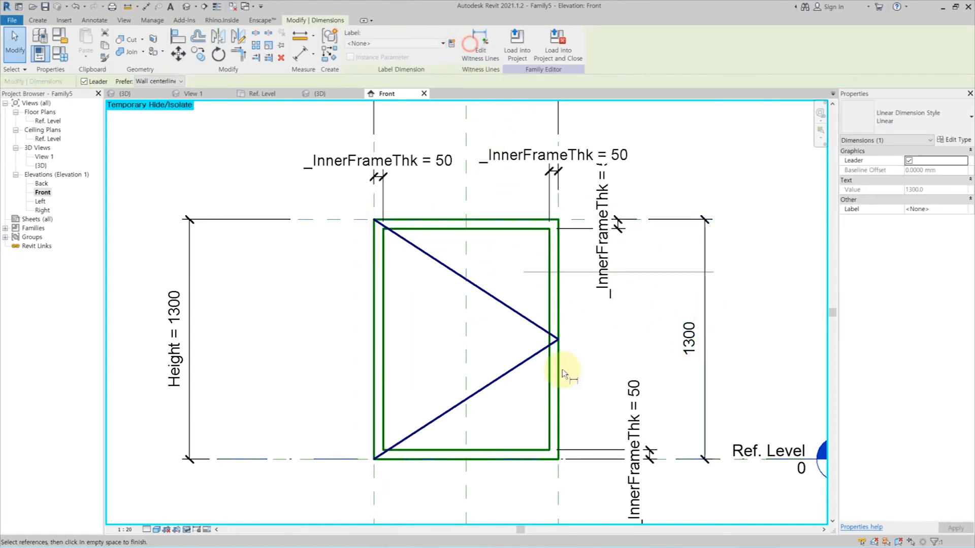
{"action": "left_click", "coordinate": [558, 338]}
{"action": "left_click", "coordinate": [707, 309]}
{"action": "left_click", "coordinate": [752, 339]}
{"action": "key", "text": "Escape"}
Flex the family by applying Height 1000, Height 1500, Width 800 and Height 1200, and close the family types.
{"action": "left_click", "coordinate": [60, 53]}
{"action": "left_click", "coordinate": [711, 199]}
{"action": "left_click", "coordinate": [868, 463]}
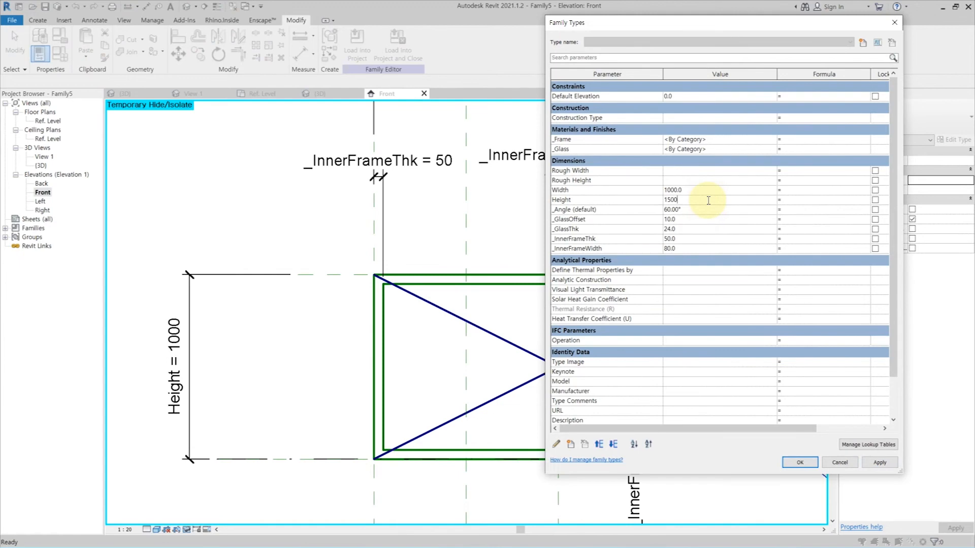
{"action": "left_click", "coordinate": [870, 462]}
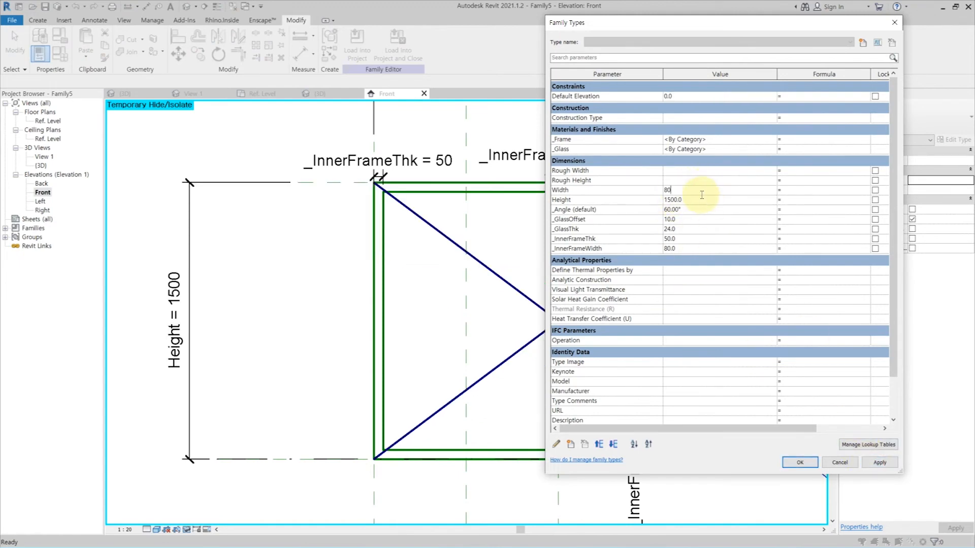
{"action": "left_click", "coordinate": [879, 462]}
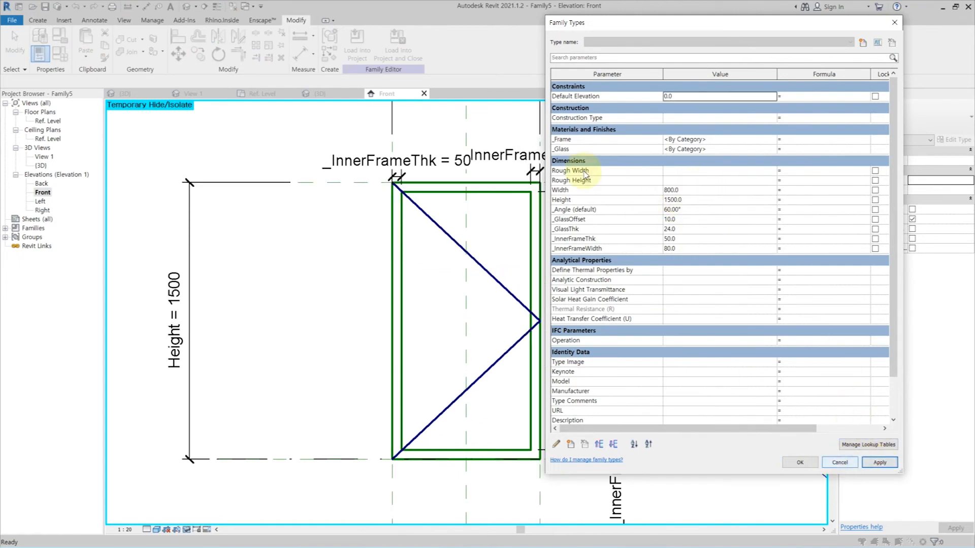
{"action": "left_click", "coordinate": [878, 462]}
{"action": "left_click", "coordinate": [800, 463]}
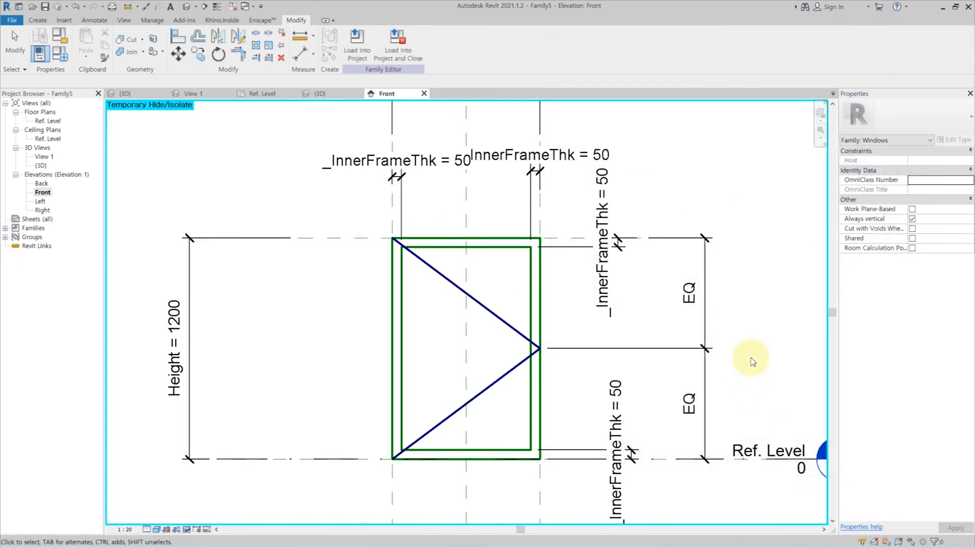
Turn off Coarse detail visibility for the masking region, the upper inner frame line and both symbolic opening lines.
{"action": "left_click", "coordinate": [498, 238]}
{"action": "left_click", "coordinate": [505, 251], "text": "ctrl"}
{"action": "left_click", "coordinate": [512, 366], "text": "ctrl"}
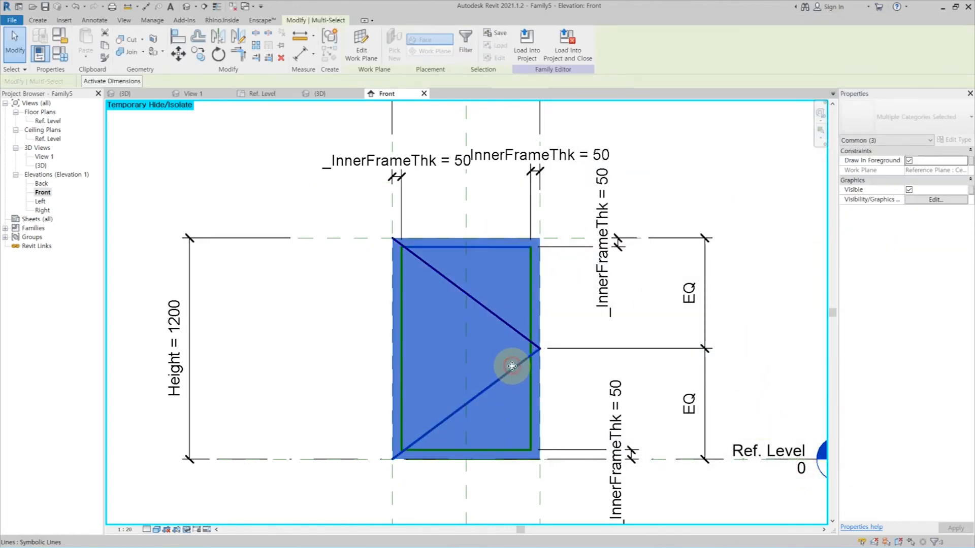
{"action": "left_click", "coordinate": [516, 331], "text": "ctrl"}
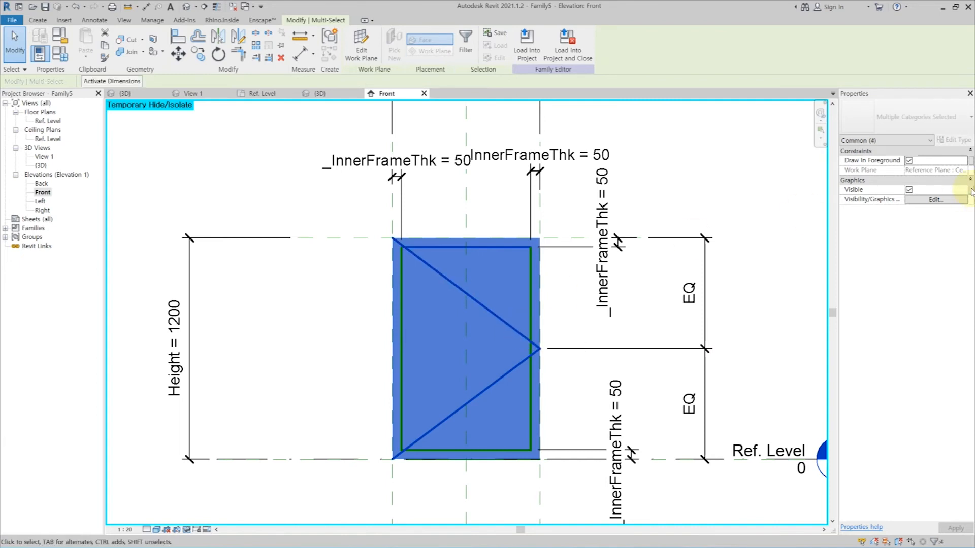
{"action": "left_click", "coordinate": [936, 200]}
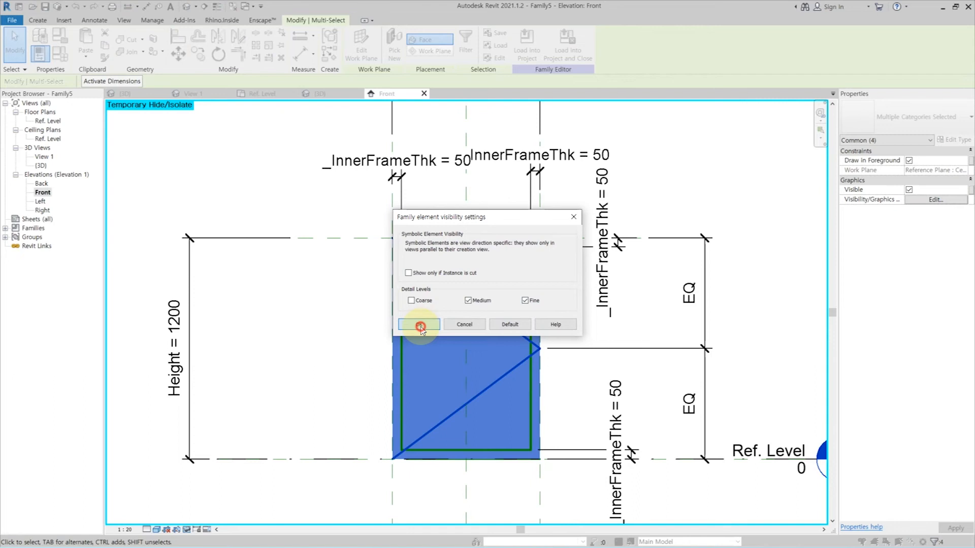
{"action": "left_click", "coordinate": [420, 326]}
{"action": "left_click", "coordinate": [764, 267]}
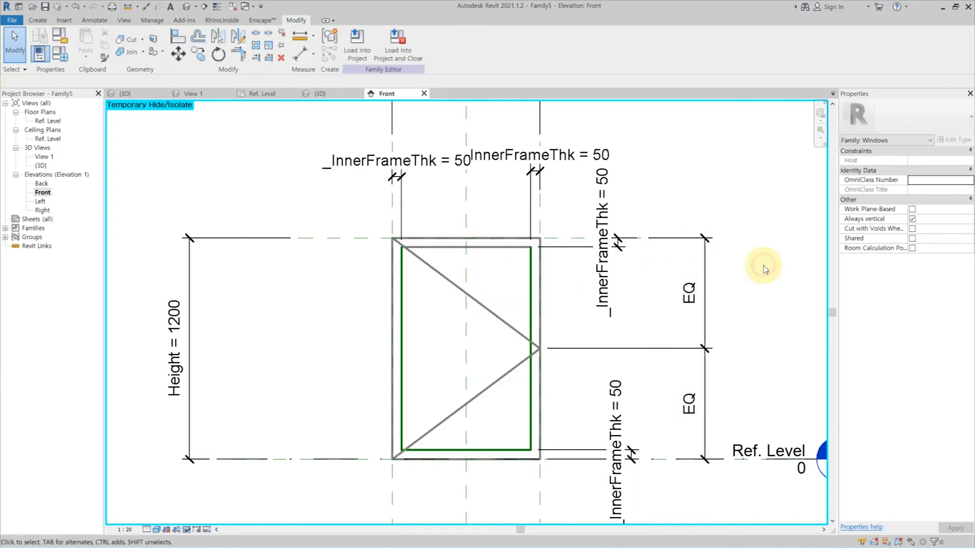
Select the whole chain of inner frame lines and turn off their Coarse detail visibility.
{"action": "left_click", "coordinate": [402, 343]}
{"action": "left_click", "coordinate": [402, 343]}
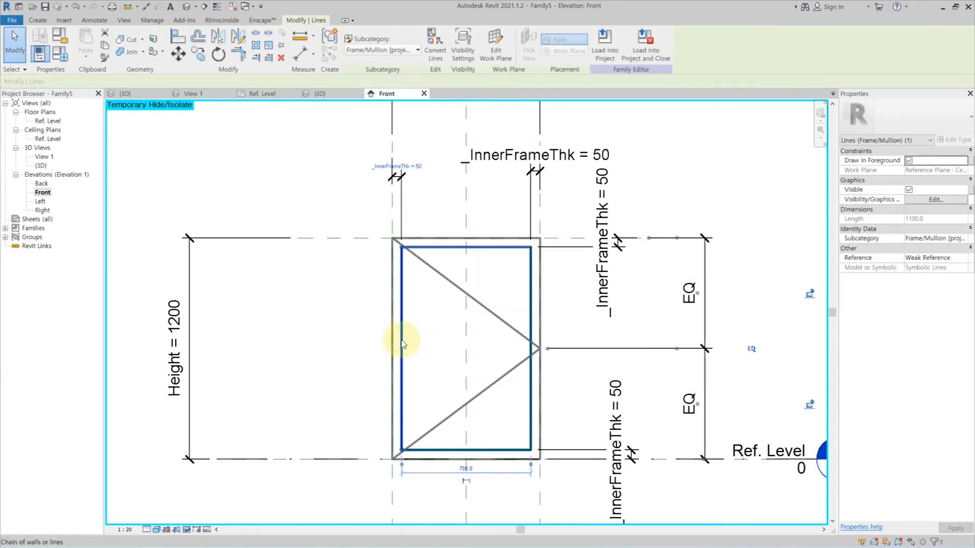
{"action": "left_click", "coordinate": [937, 201]}
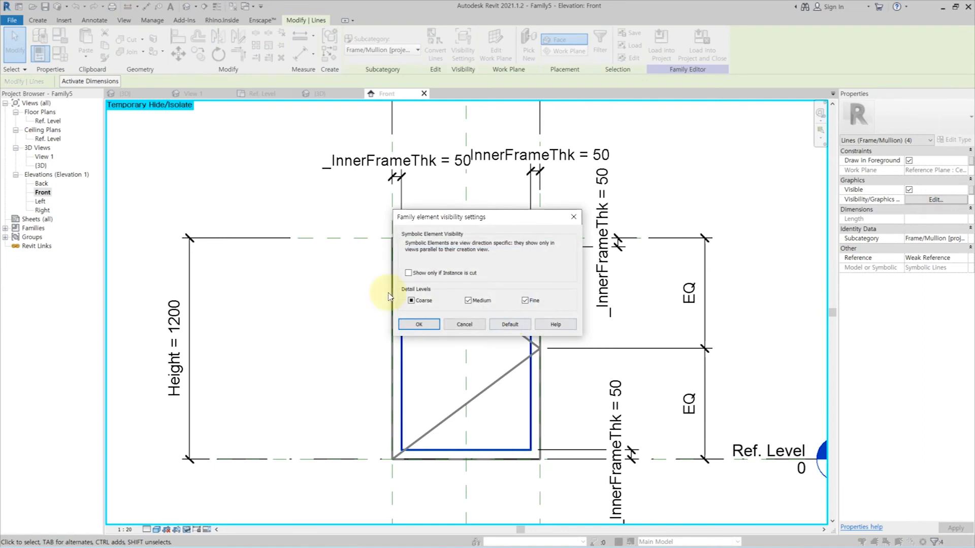
{"action": "left_click", "coordinate": [420, 323]}
{"action": "left_click", "coordinate": [349, 319]}
Open the Ref. Level floor plan and temporarily hide the window geometry around the angled reference line.
{"action": "double_click", "coordinate": [47, 121]}
{"action": "left_click_drag", "start_coordinate": [477, 227], "coordinate": [660, 423]}
{"action": "key", "text": "h"}
{"action": "key", "text": "h"}
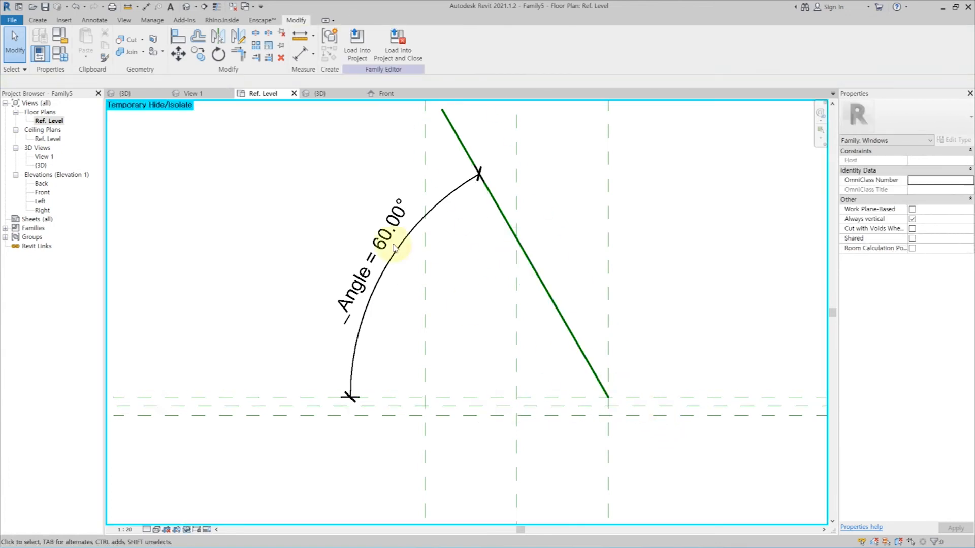
Draw a symbolic arc of radius 800 centred on the hinge corner, from the left reference plane to the angled reference line.
{"action": "left_click", "coordinate": [95, 20]}
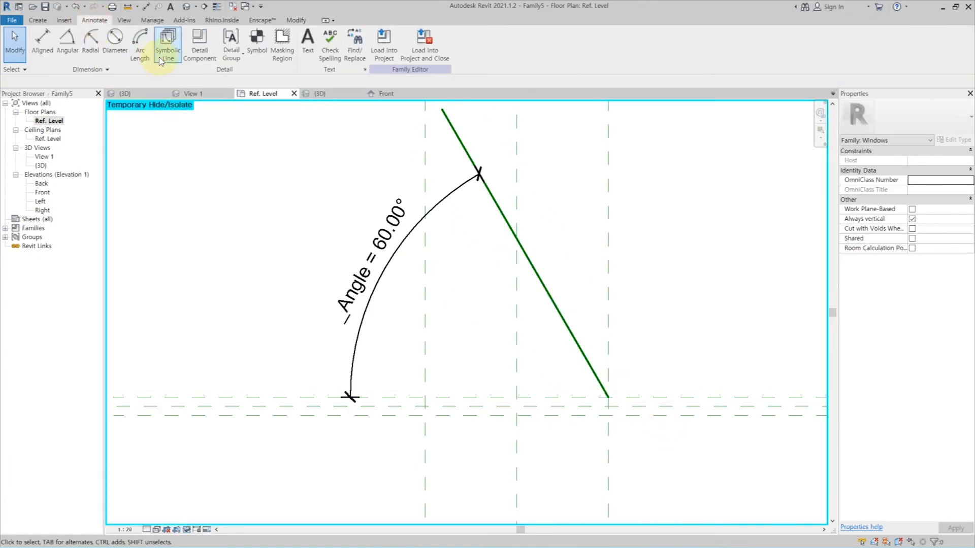
{"action": "left_click", "coordinate": [167, 47]}
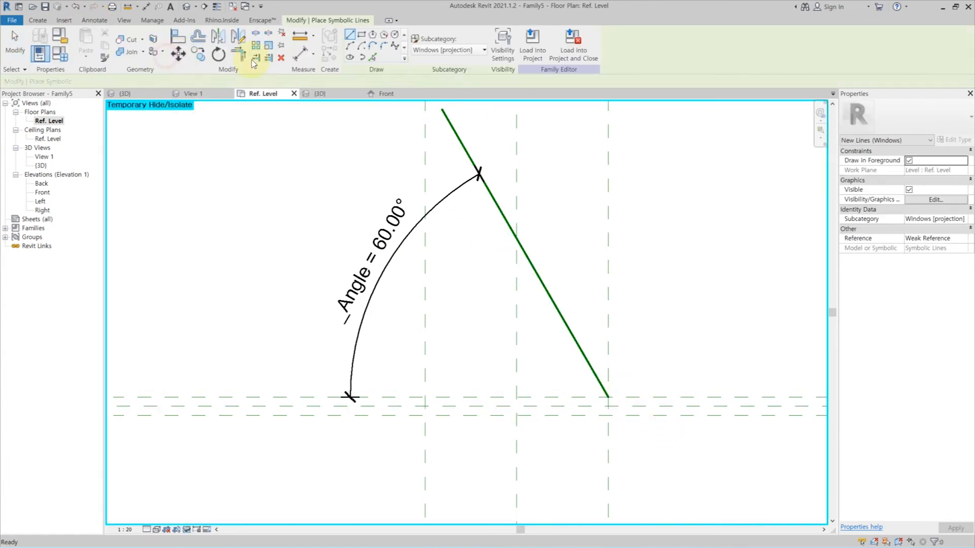
{"action": "left_click", "coordinate": [609, 397]}
{"action": "left_click", "coordinate": [425, 396]}
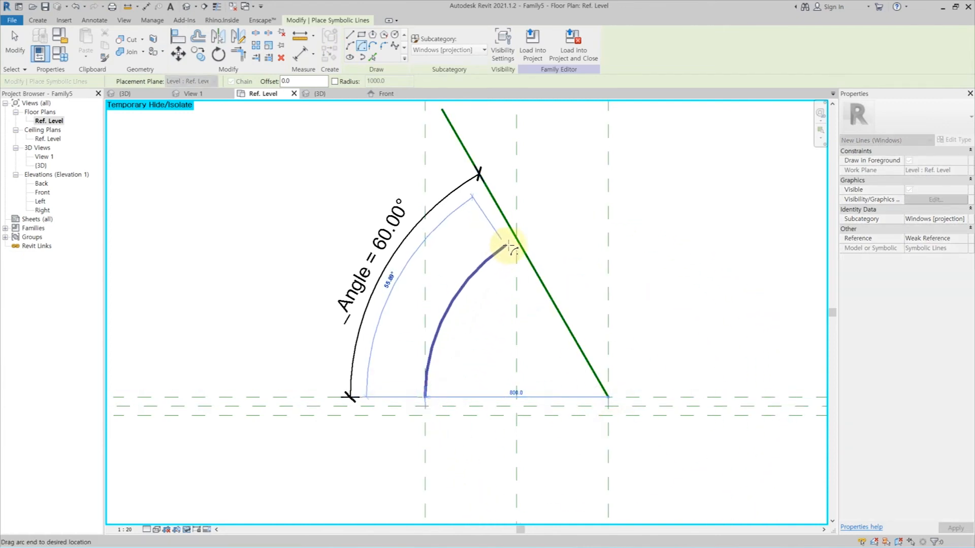
{"action": "left_click", "coordinate": [516, 238]}
Draw a straight symbolic line from the hinge corner along the angled reference line to the arc's end.
{"action": "left_click", "coordinate": [349, 35]}
{"action": "left_click", "coordinate": [608, 397]}
{"action": "left_click", "coordinate": [515, 238]}
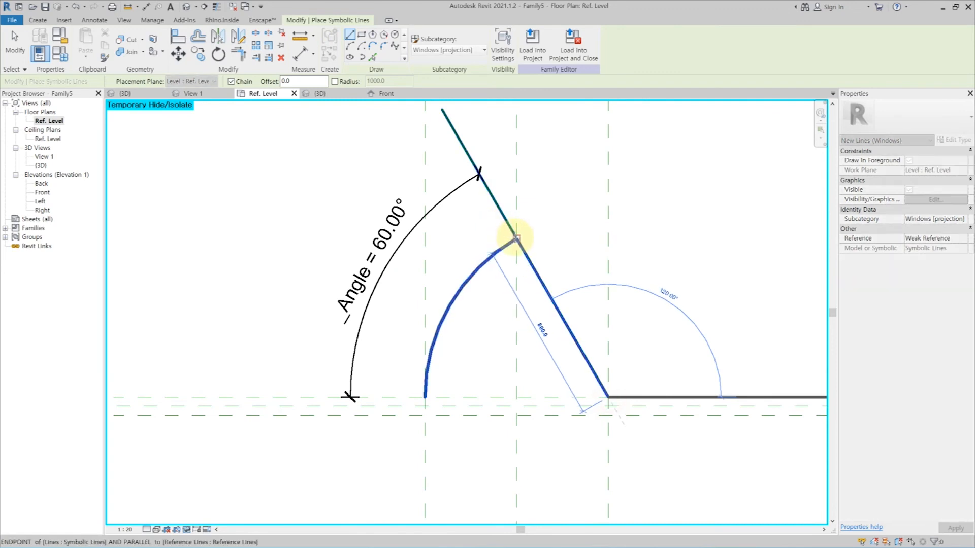
{"action": "key", "text": "Escape"}
{"action": "key", "text": "Escape"}
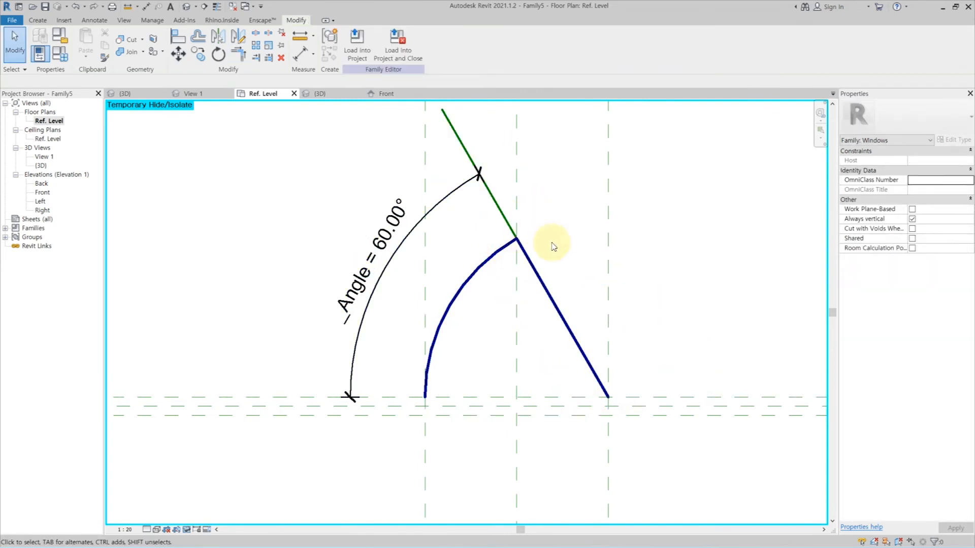
Align the arc's upper end with the angled reference line and lock the alignment.
{"action": "key", "text": "a"}
{"action": "key", "text": "l"}
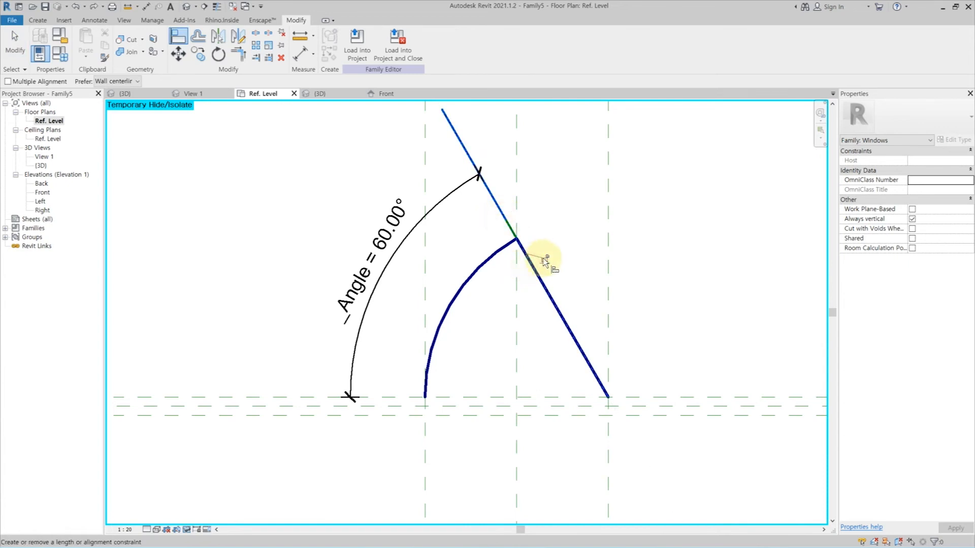
{"action": "key", "text": "Escape"}
Make the arc's center mark visible, then align and lock it to the horizontal and right vertical reference planes.
{"action": "left_click", "coordinate": [481, 266]}
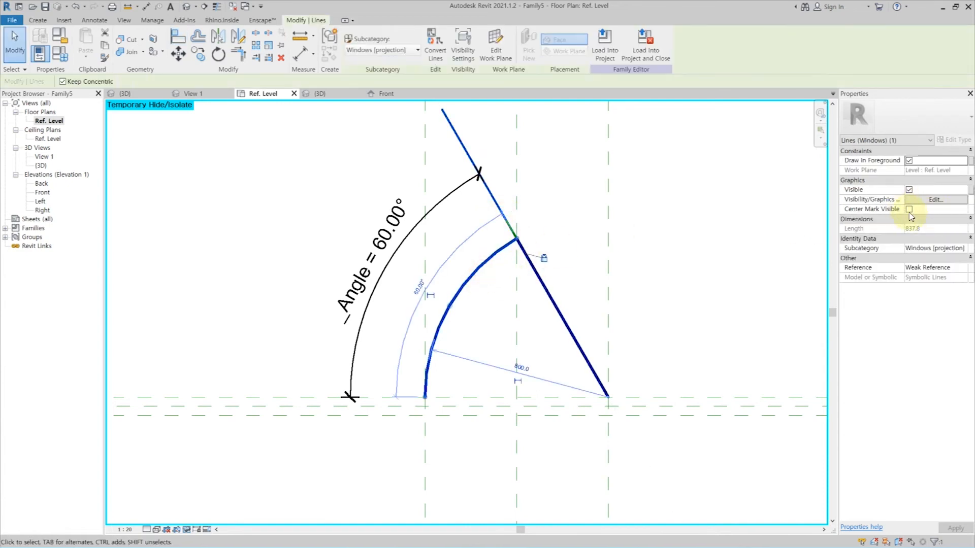
{"action": "key", "text": "Escape"}
{"action": "key", "text": "a"}
{"action": "key", "text": "l"}
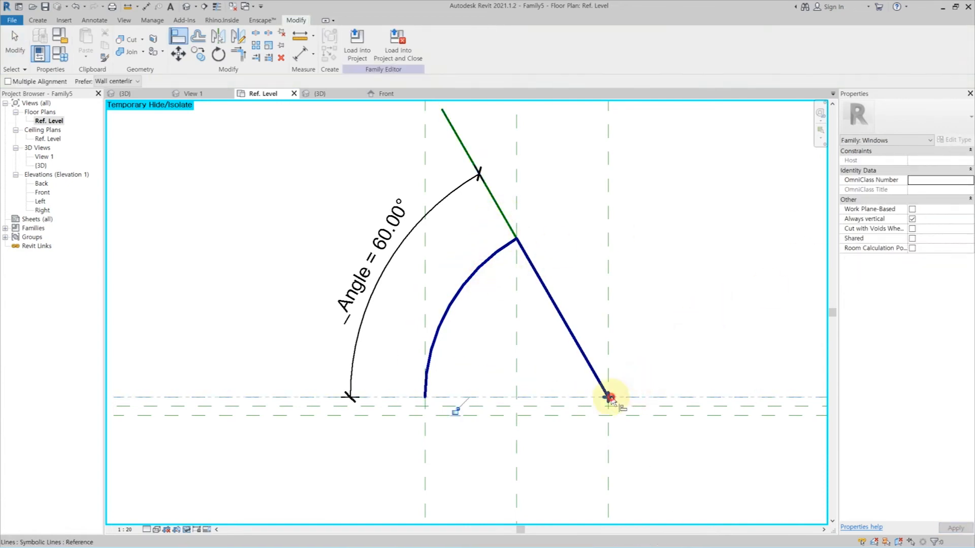
{"action": "left_click", "coordinate": [608, 341]}
{"action": "left_click", "coordinate": [607, 398]}
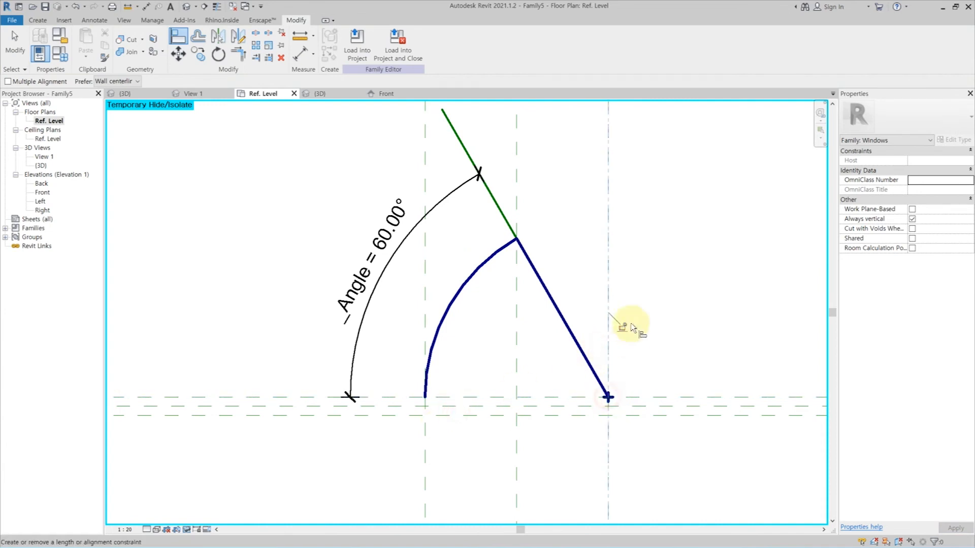
{"action": "key", "text": "Escape"}
Add an aligned dimension from the hinge corner to the arc's upper end and label it with the Width parameter.
{"action": "key", "text": "d"}
{"action": "key", "text": "i"}
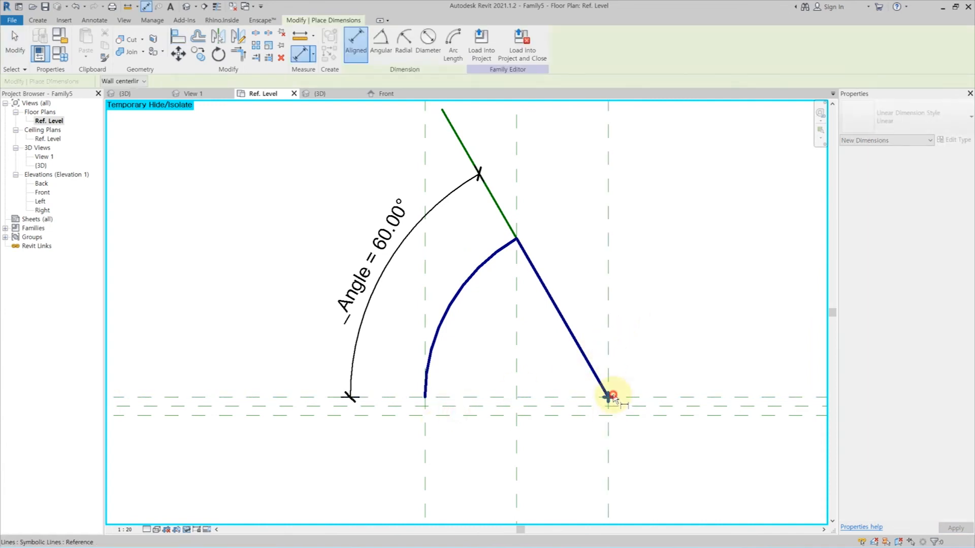
{"action": "key", "text": "Tab"}
{"action": "key", "text": "Tab"}
{"action": "key", "text": "Tab"}
{"action": "left_click", "coordinate": [518, 240]}
{"action": "left_click", "coordinate": [641, 216]}
{"action": "key", "text": "Escape"}
{"action": "left_click", "coordinate": [641, 215]}
{"action": "left_click", "coordinate": [398, 43]}
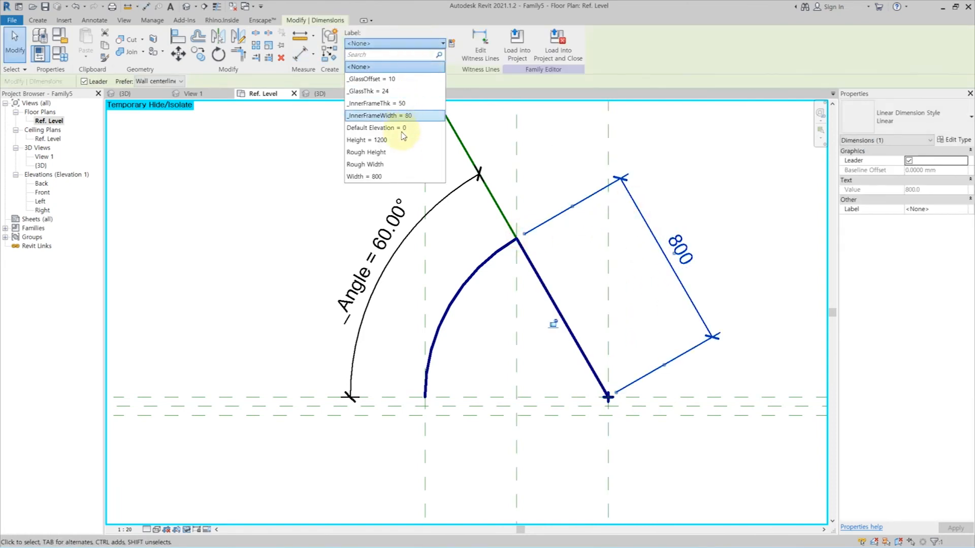
{"action": "left_click", "coordinate": [396, 176]}
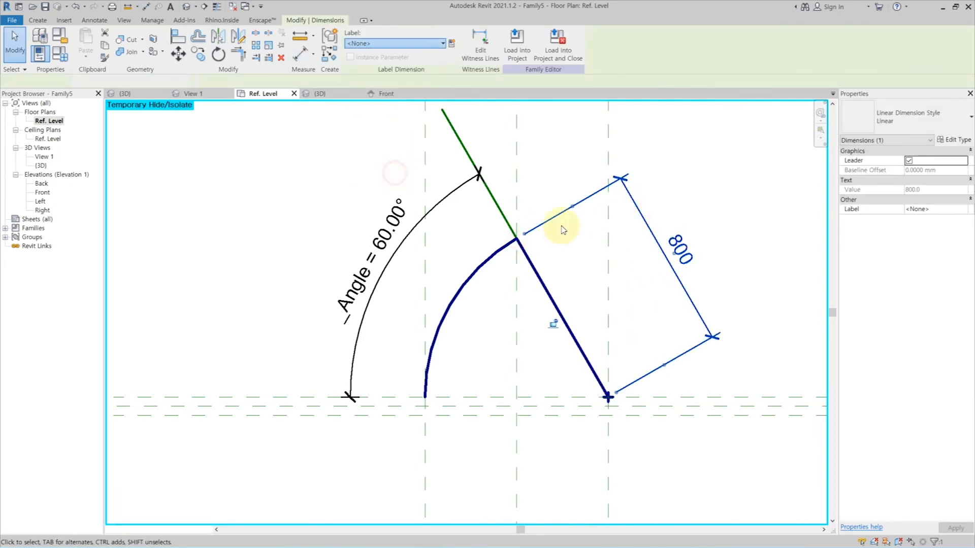
{"action": "left_click", "coordinate": [696, 170]}
Turn off Coarse detail visibility for the symbolic arc and the straight opening line in the plan.
{"action": "left_click", "coordinate": [516, 250]}
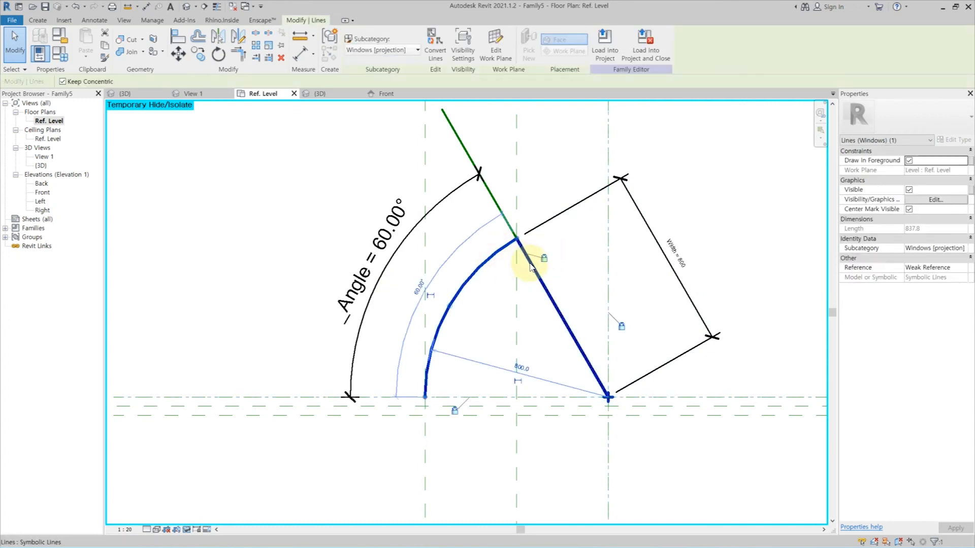
{"action": "left_click", "coordinate": [529, 264], "text": "ctrl"}
{"action": "left_click", "coordinate": [930, 200]}
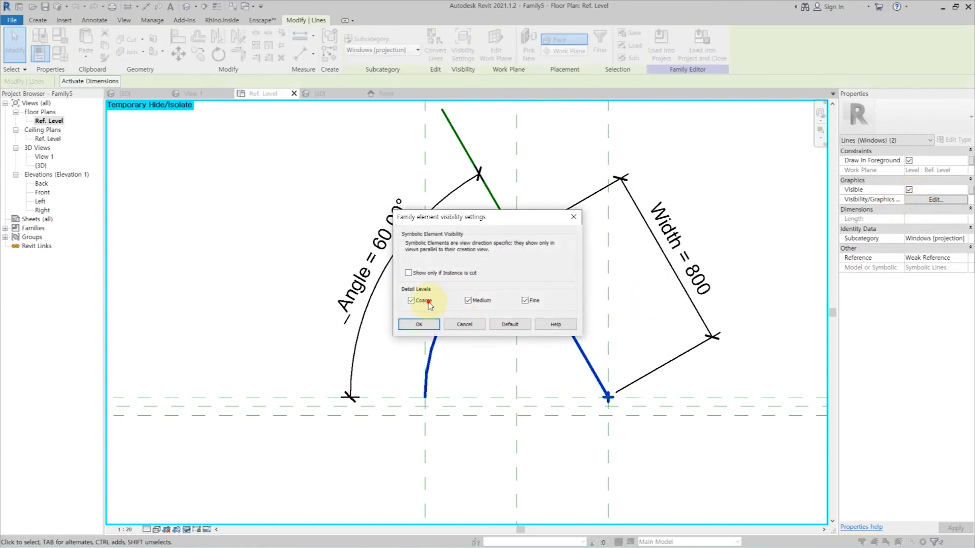
{"action": "left_click", "coordinate": [420, 324]}
{"action": "left_click", "coordinate": [740, 203]}
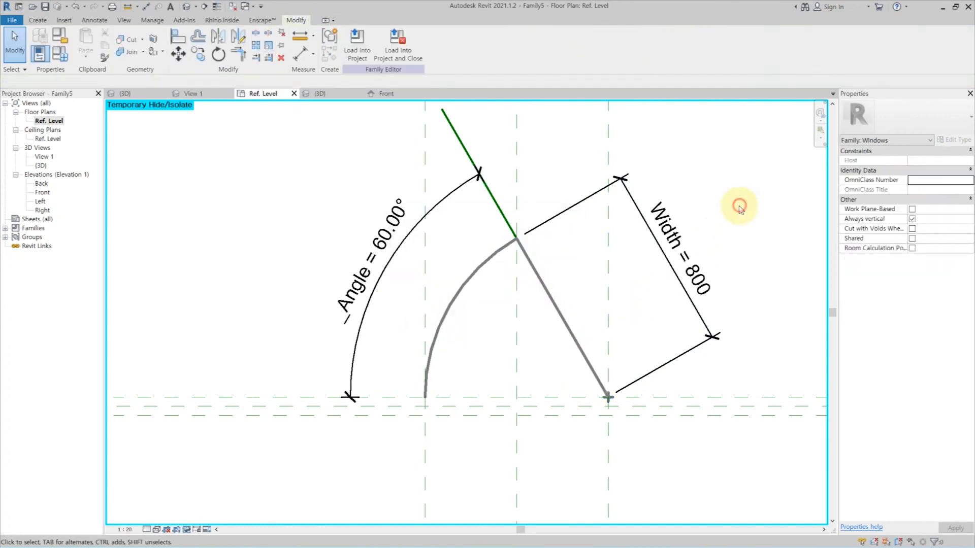
Reset the temporary hide in the plan, open the 3D view and set its visual style to Shaded.
{"action": "key", "text": "h"}
{"action": "key", "text": "r"}
{"action": "left_click", "coordinate": [187, 6]}
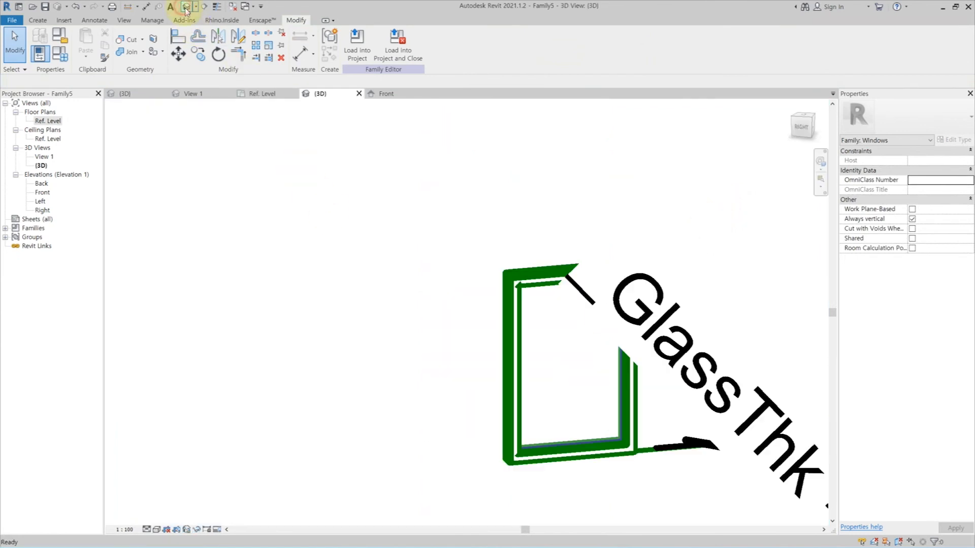
{"action": "left_click", "coordinate": [157, 529]}
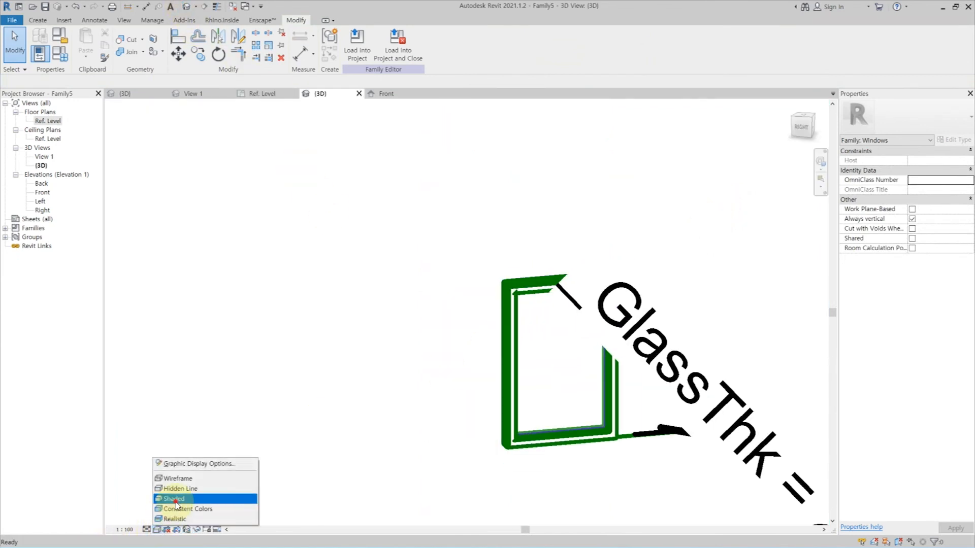
{"action": "left_click", "coordinate": [184, 499]}
{"action": "mouse_move", "coordinate": [695, 327]}
{"action": "middle_mouse_down", "text": "shift"}
{"action": "mouse_move", "coordinate": [680, 362]}
{"action": "mouse_move", "coordinate": [729, 344]}
{"action": "mouse_move", "coordinate": [511, 407]}
{"action": "mouse_move", "coordinate": [447, 387]}
{"action": "mouse_move", "coordinate": [418, 431]}
{"action": "middle_mouse_up", "text": "shift"}
Associate the sash and glass extrusions' Visible property with a new type parameter _3D_Casement grouped under Visibility.
{"action": "left_click_drag", "start_coordinate": [528, 261], "coordinate": [500, 301]}
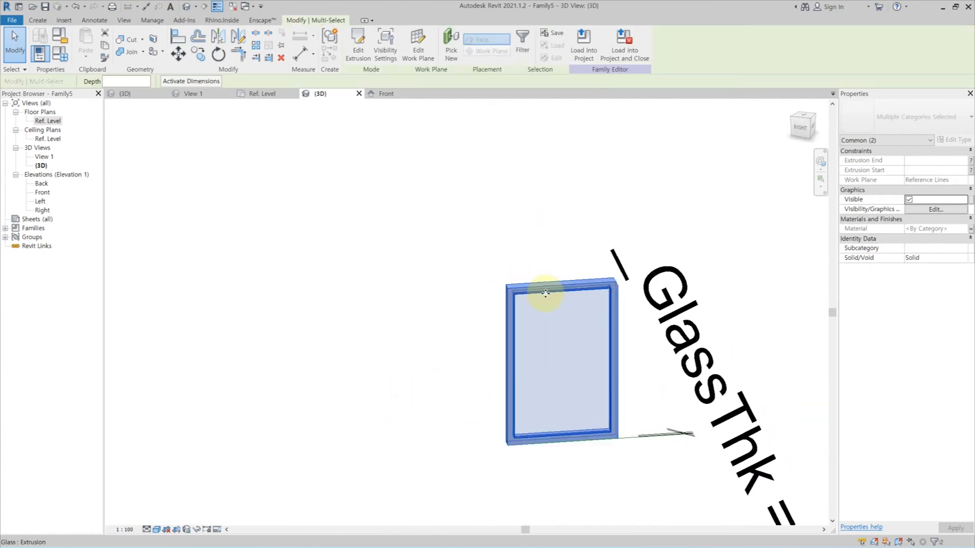
{"action": "left_click", "coordinate": [970, 200]}
{"action": "left_click", "coordinate": [486, 340]}
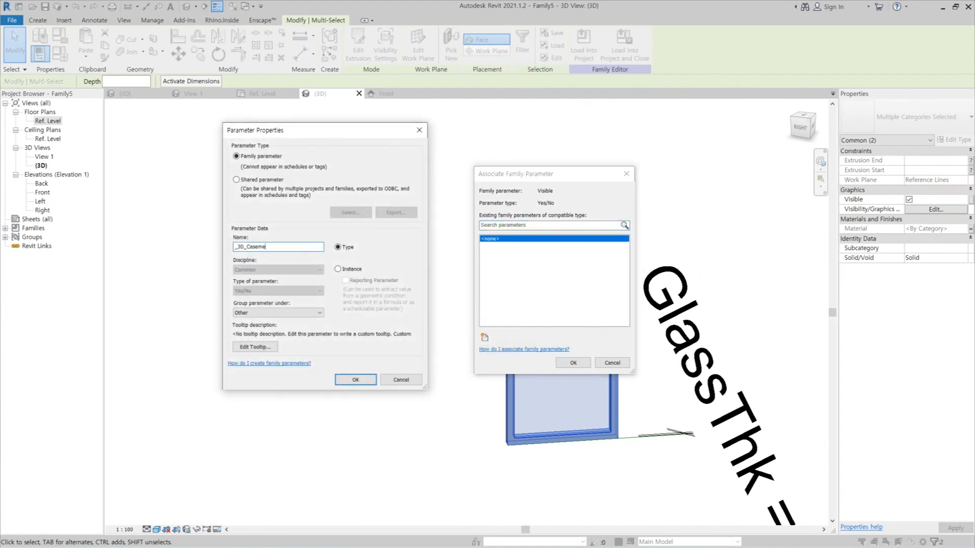
{"action": "left_click", "coordinate": [305, 316]}
{"action": "key", "text": "v"}
{"action": "key", "text": "Tab"}
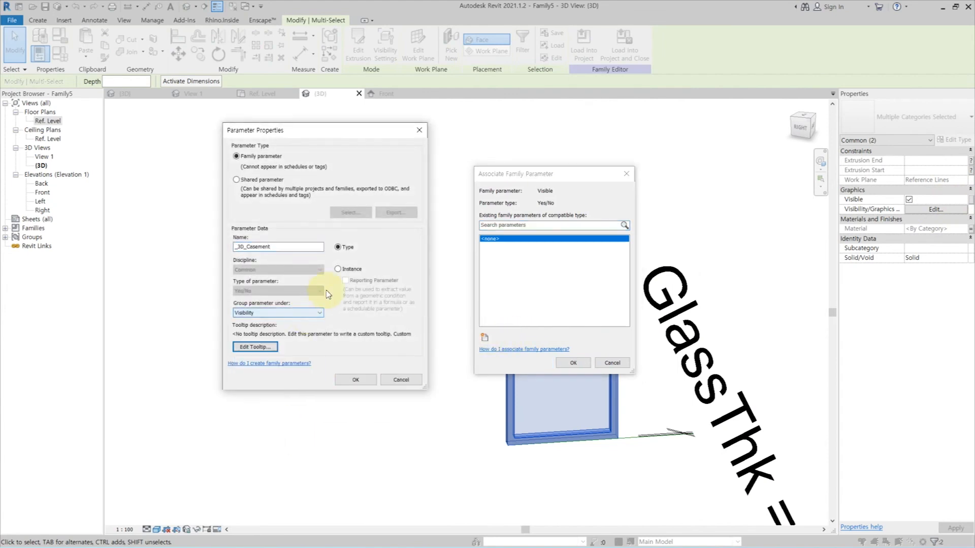
{"action": "left_click", "coordinate": [356, 379]}
{"action": "left_click", "coordinate": [573, 362]}
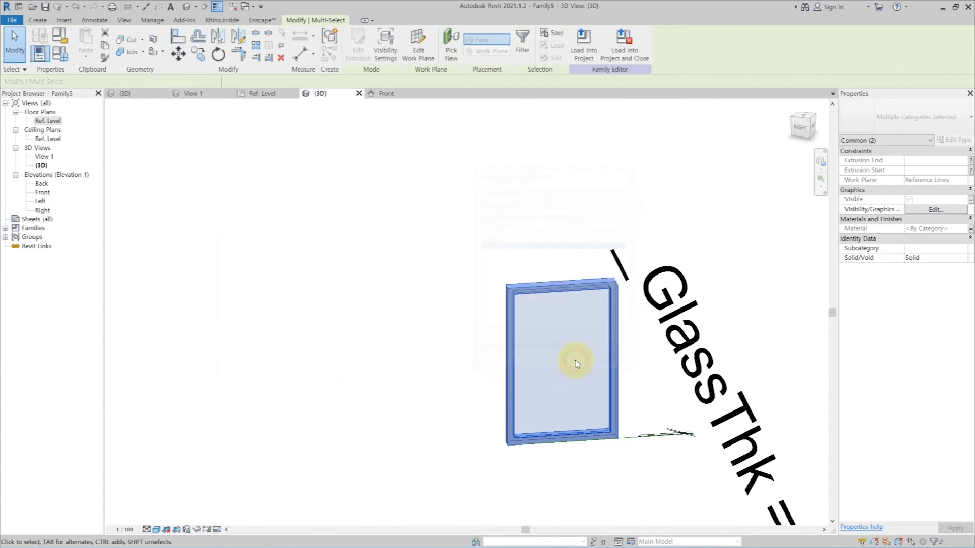
Turn off the sash and glass visibility for Plan/RCP, Front/Back, Left/Right, when cut in plan, and Coarse detail.
{"action": "left_click", "coordinate": [936, 209]}
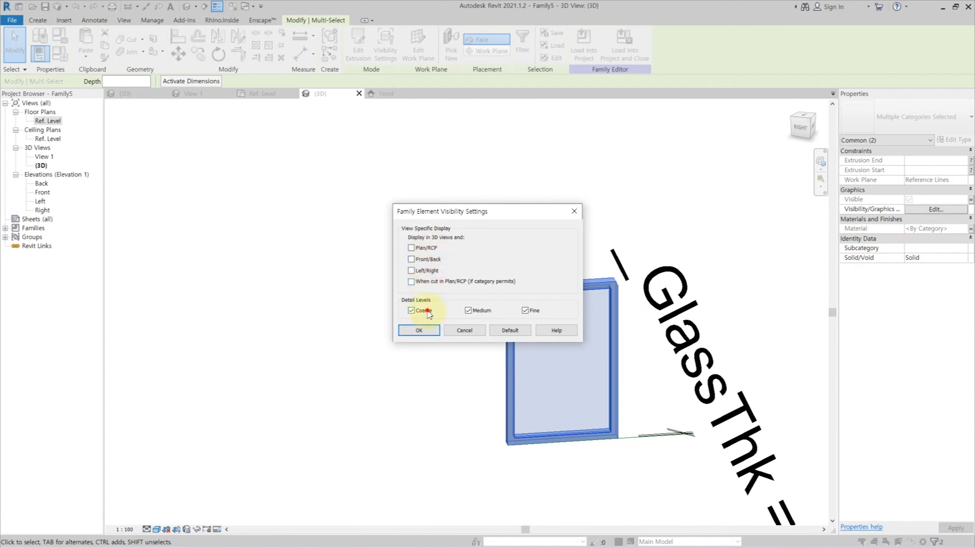
{"action": "left_click", "coordinate": [419, 330]}
{"action": "left_click", "coordinate": [424, 352]}
Open the Ref. Level floor plan and turn on Preview Visibility.
{"action": "left_click", "coordinate": [53, 122]}
{"action": "double_click", "coordinate": [53, 121]}
{"action": "left_click", "coordinate": [208, 530]}
{"action": "left_click", "coordinate": [218, 509]}
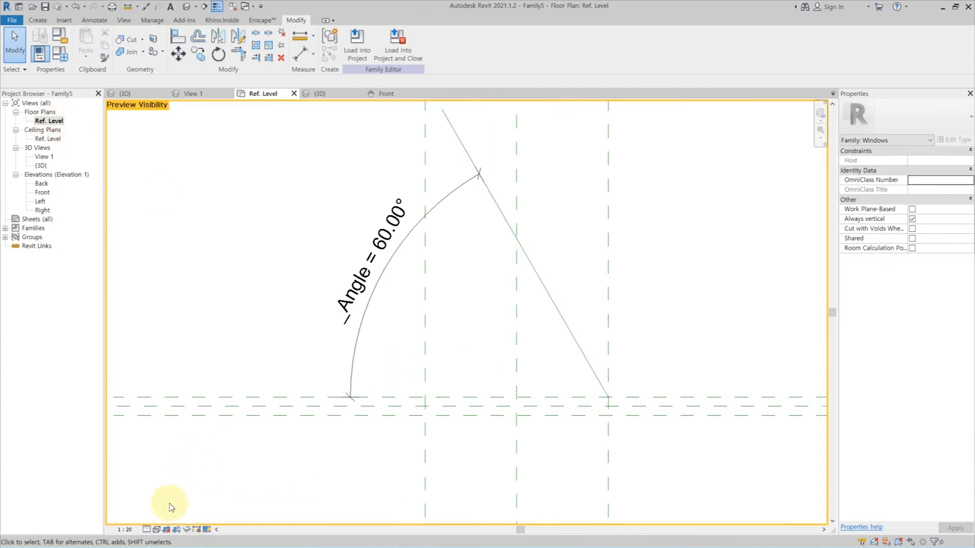
Set the plan view's detail level to Fine, change its visual style, and turn off thin lines.
{"action": "left_click", "coordinate": [146, 530]}
{"action": "left_click", "coordinate": [159, 513]}
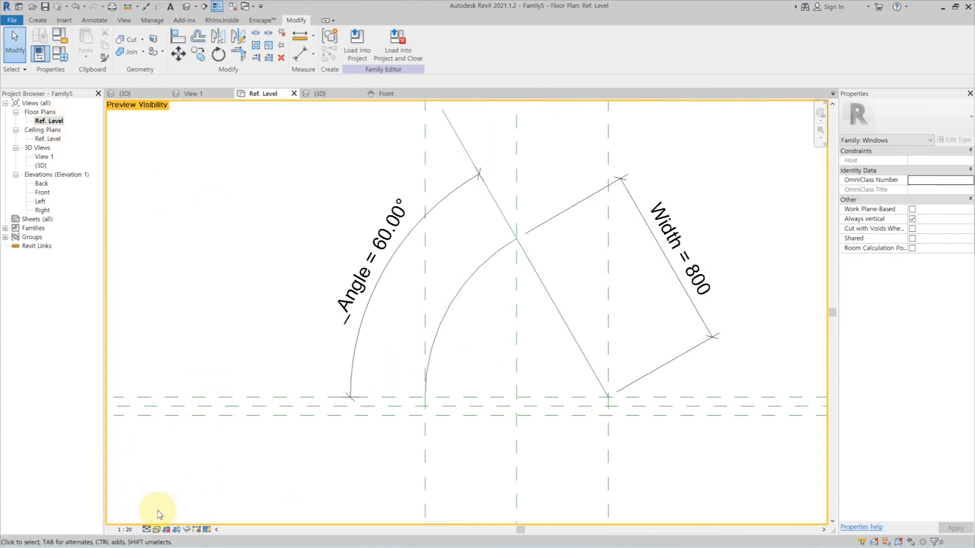
{"action": "left_click", "coordinate": [159, 531]}
{"action": "left_click", "coordinate": [177, 499]}
{"action": "middle_click_drag", "start_coordinate": [589, 370], "coordinate": [572, 331]}
{"action": "key", "text": "t"}
{"action": "key", "text": "l"}
{"action": "scroll", "coordinate": [546, 310], "scroll_direction": "up", "scroll_amount": 1}
Open the Front elevation, set its detail level to Fine and turn on Preview Visibility.
{"action": "double_click", "coordinate": [42, 192]}
{"action": "left_click", "coordinate": [146, 529]}
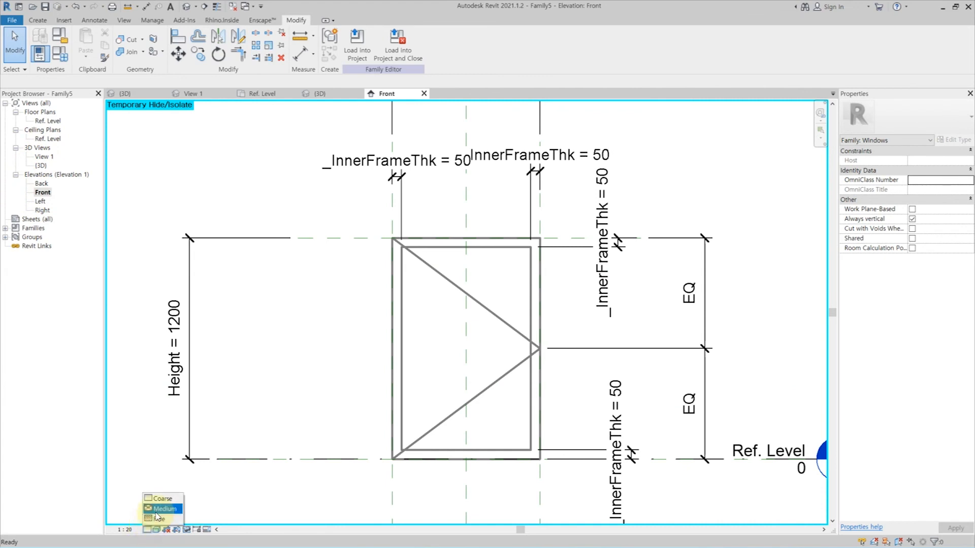
{"action": "left_click", "coordinate": [156, 518]}
{"action": "left_click", "coordinate": [208, 530]}
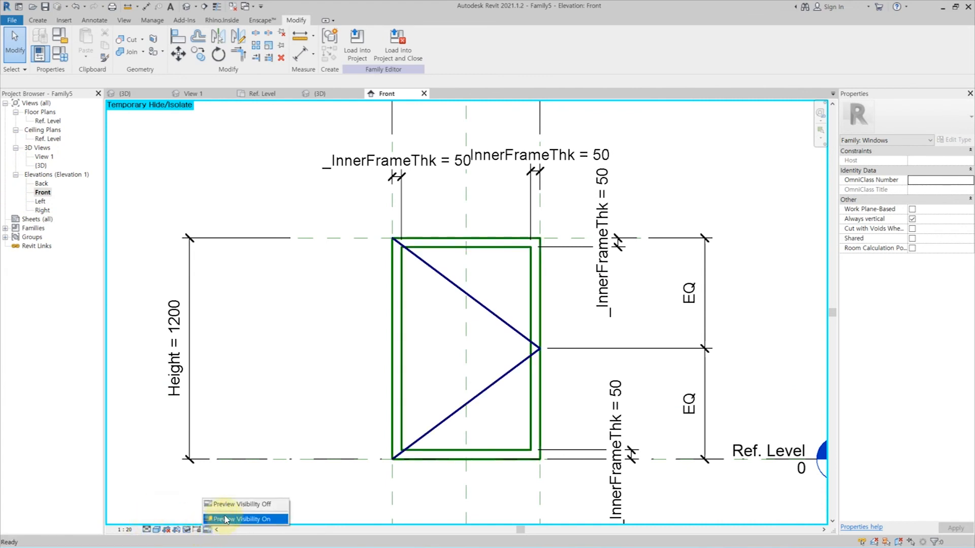
{"action": "left_click", "coordinate": [226, 519]}
{"action": "middle_click_drag", "start_coordinate": [344, 380], "coordinate": [355, 357]}
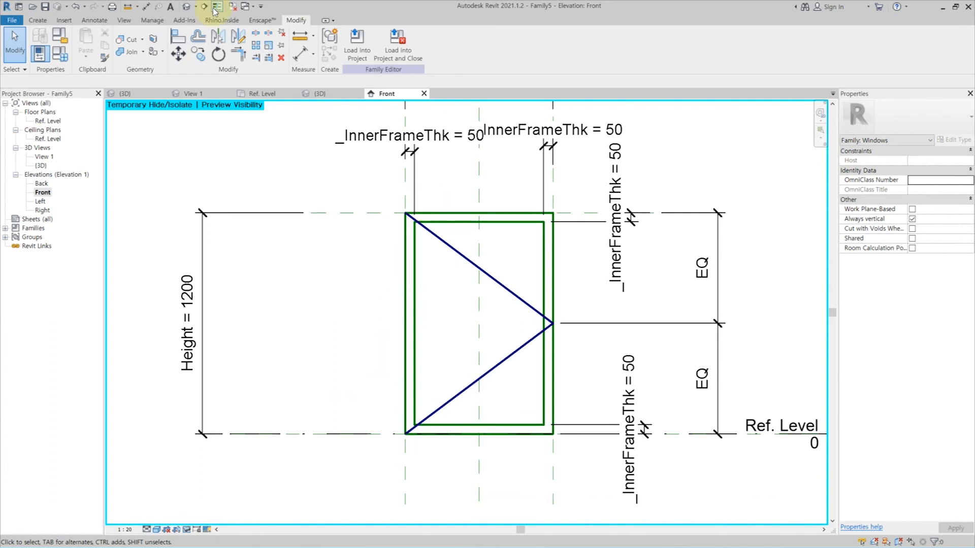
Close the inactive views and open the default 3D view to inspect the window model.
{"action": "left_click", "coordinate": [235, 6]}
{"action": "left_click", "coordinate": [186, 6]}
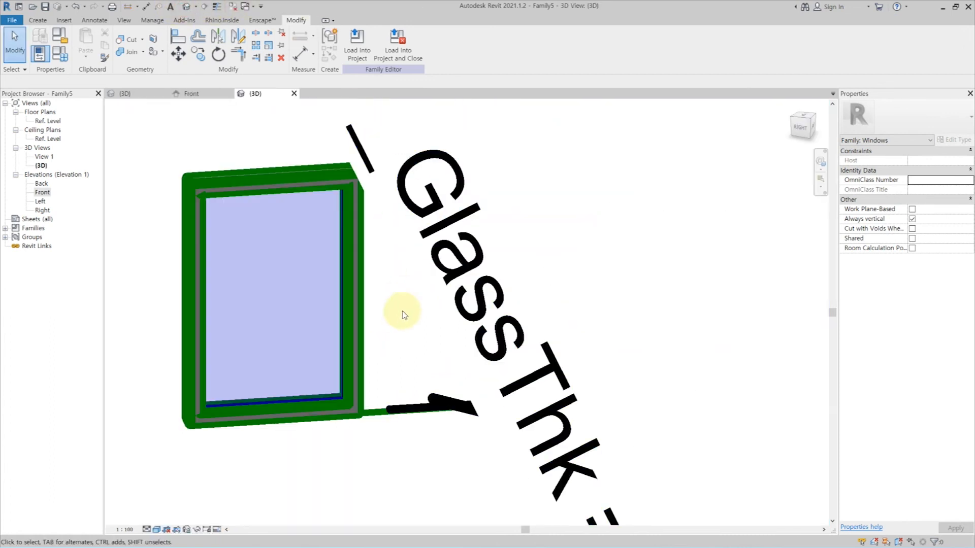
{"action": "scroll", "coordinate": [399, 309], "scroll_direction": "down", "scroll_amount": 2}
{"action": "middle_click_drag", "start_coordinate": [399, 311], "coordinate": [406, 386], "text": "shift"}
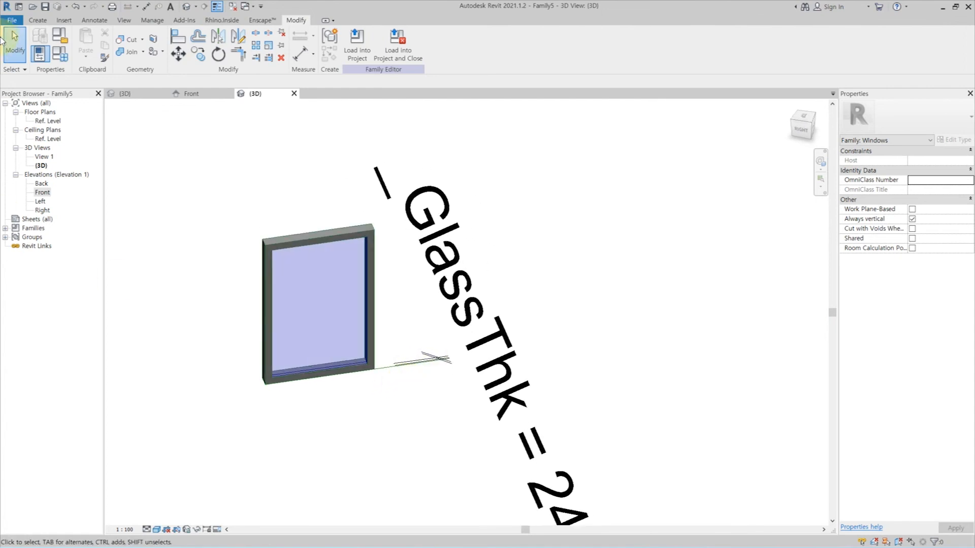
Save the family as DDF_CasementWindow in the 00.Template folder.
{"action": "left_click", "coordinate": [12, 20]}
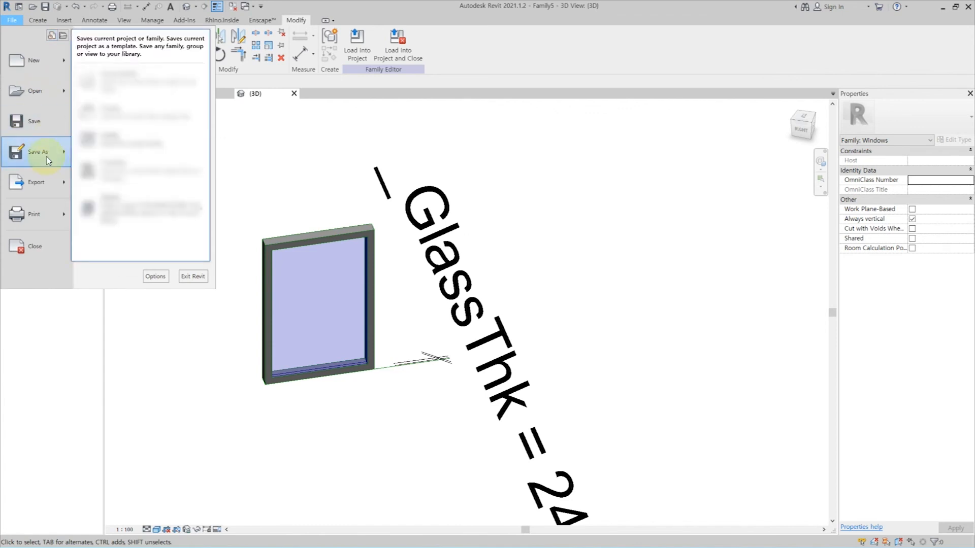
{"action": "left_click", "coordinate": [95, 140]}
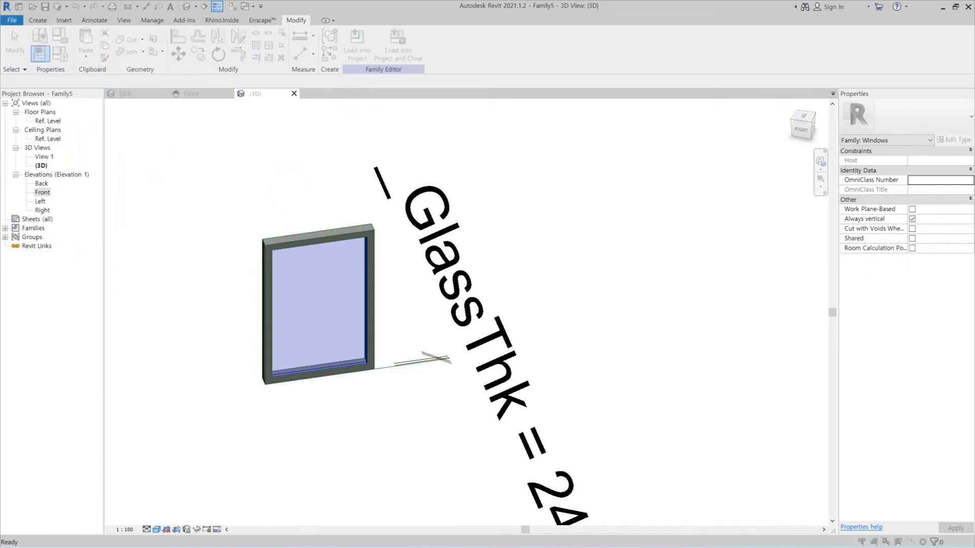
{"action": "left_click_drag", "start_coordinate": [694, 189], "coordinate": [638, 156]}
{"action": "double_click", "coordinate": [622, 351]}
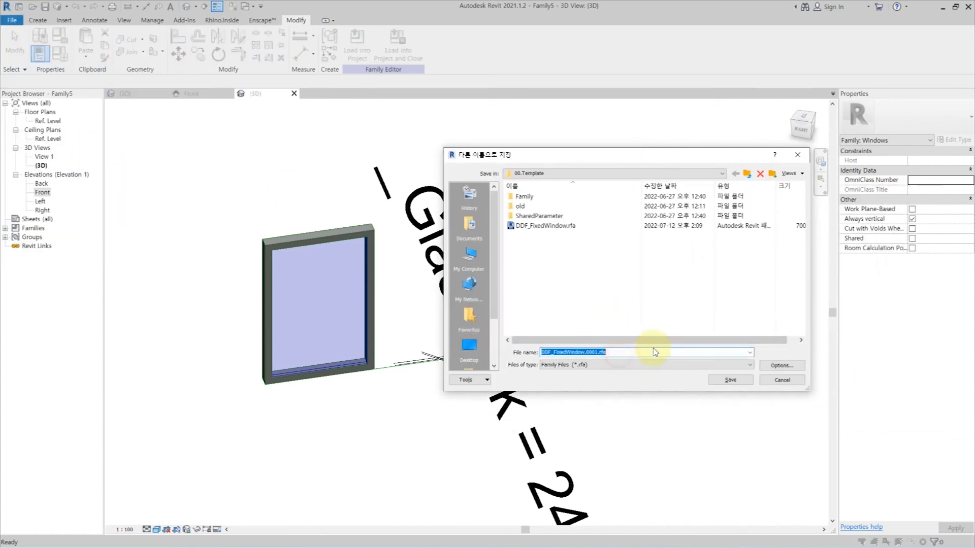
{"action": "type", "text": "DDF_Case"}
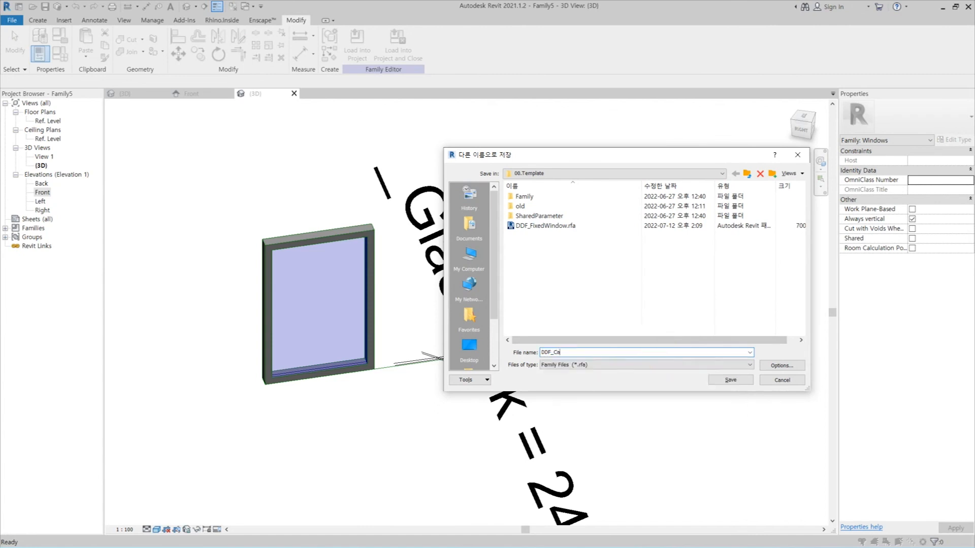
{"action": "type", "text": "mentWindow"}
{"action": "key", "text": "Return"}
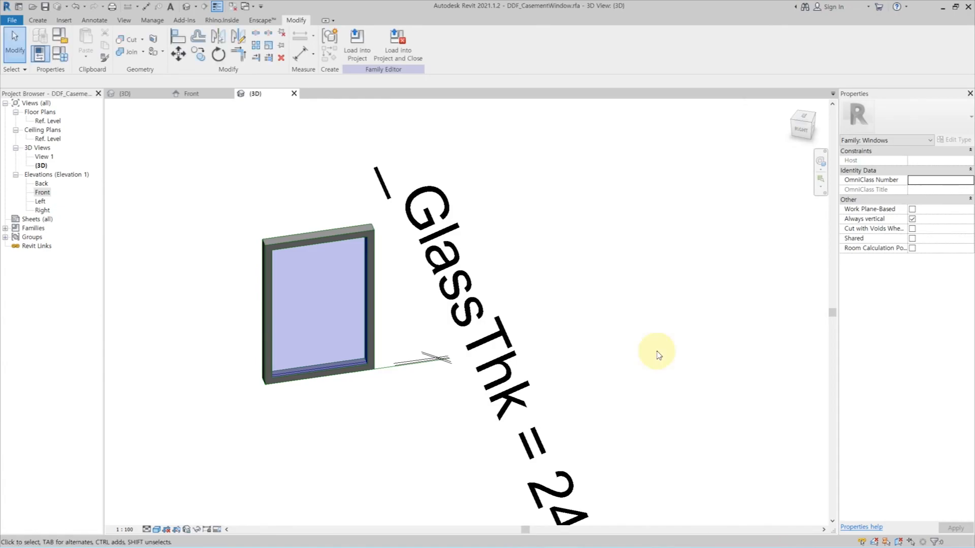